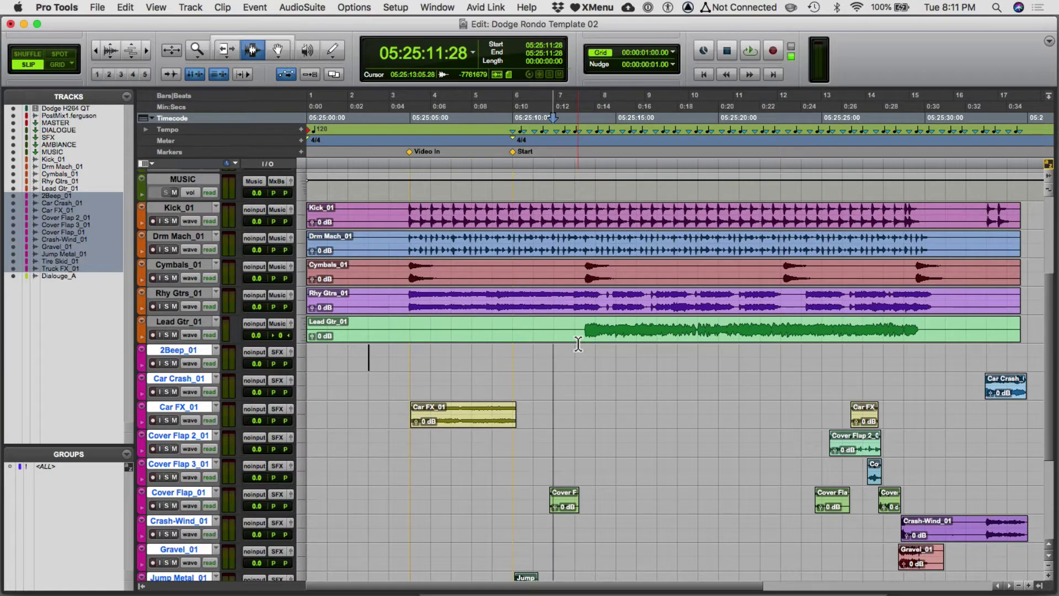
Mute all music and sound effects tracks from Kick_01 through Truck FX_01, leaving the dialogue track audible.
{"action": "scroll", "coordinate": [578, 343], "scroll_direction": "up", "scroll_amount": 3}
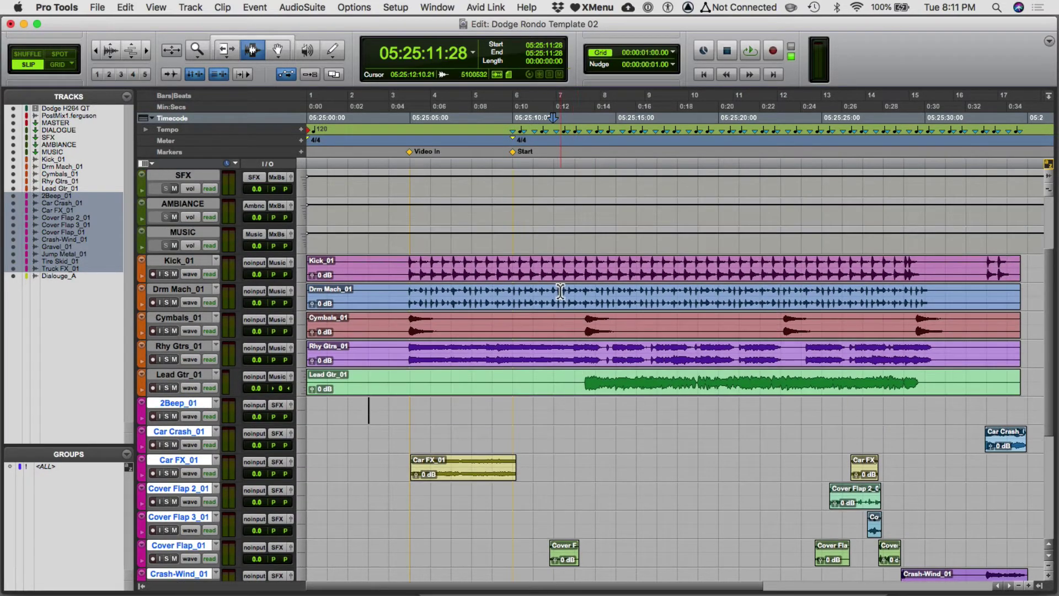
{"action": "left_click", "coordinate": [555, 267]}
{"action": "left_click_drag", "start_coordinate": [555, 267], "coordinate": [552, 470]}
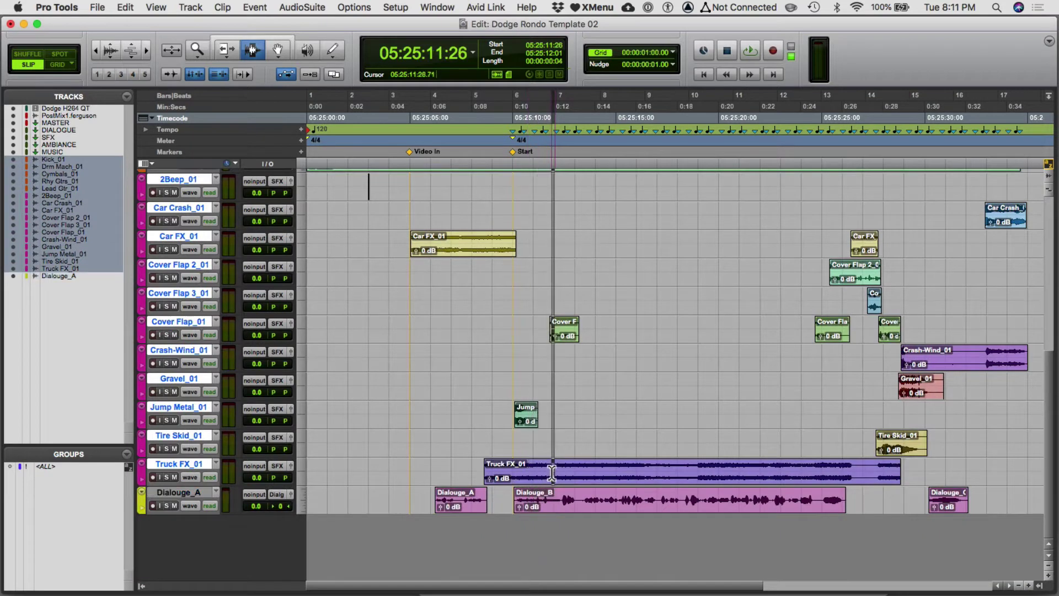
{"action": "left_click", "coordinate": [174, 478], "text": "alt+shift"}
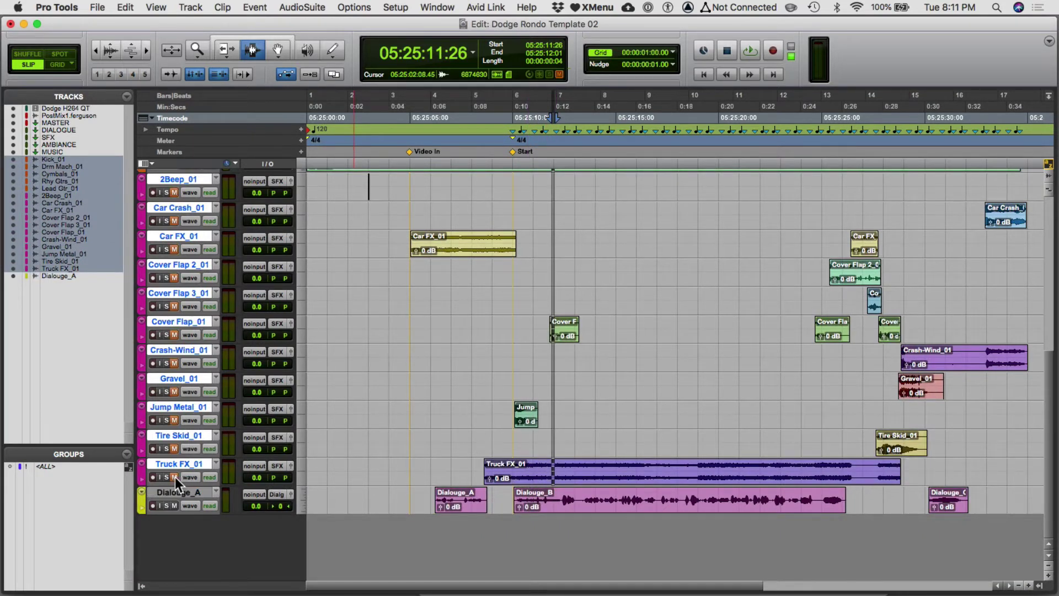
Play the Dialouge_B clip from 05:25:13:16 to hear the dialogue without the muted tracks.
{"action": "left_click", "coordinate": [529, 501]}
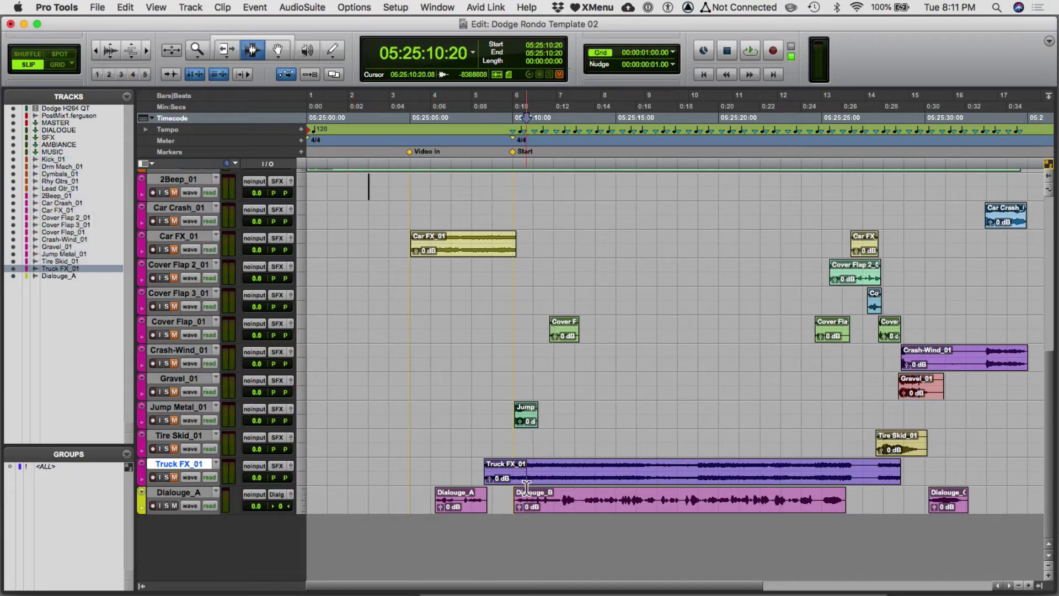
{"action": "key", "text": "super+equal"}
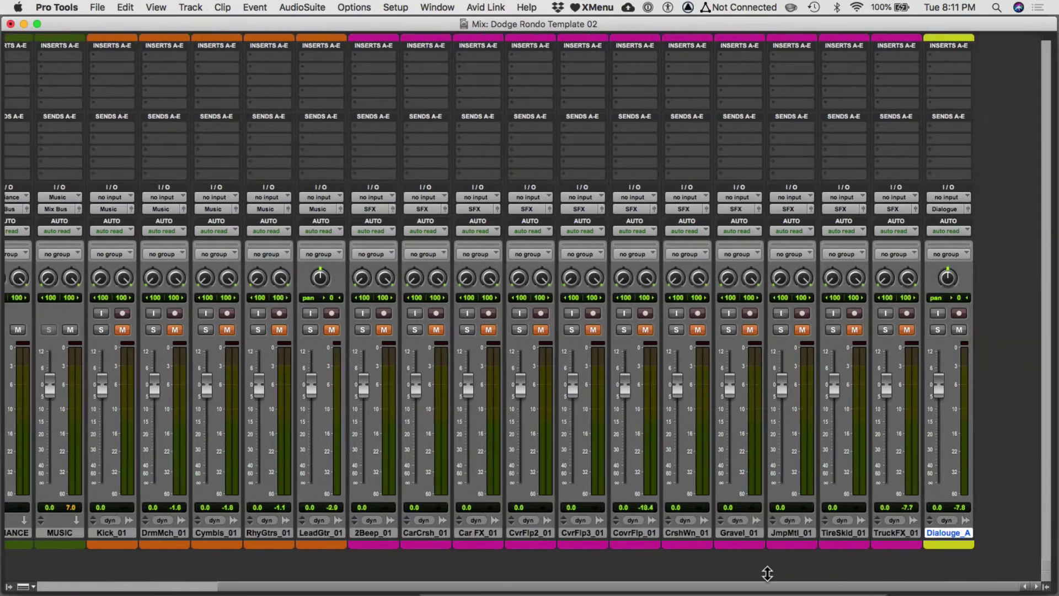
{"action": "key", "text": "super+equal"}
{"action": "left_click", "coordinate": [586, 496]}
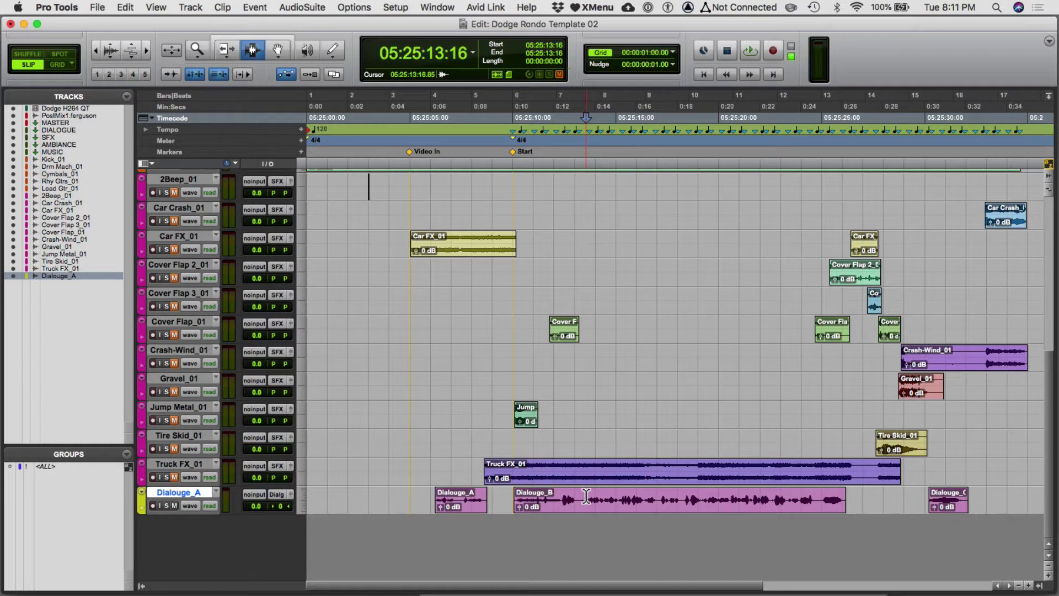
{"action": "key", "text": "space"}
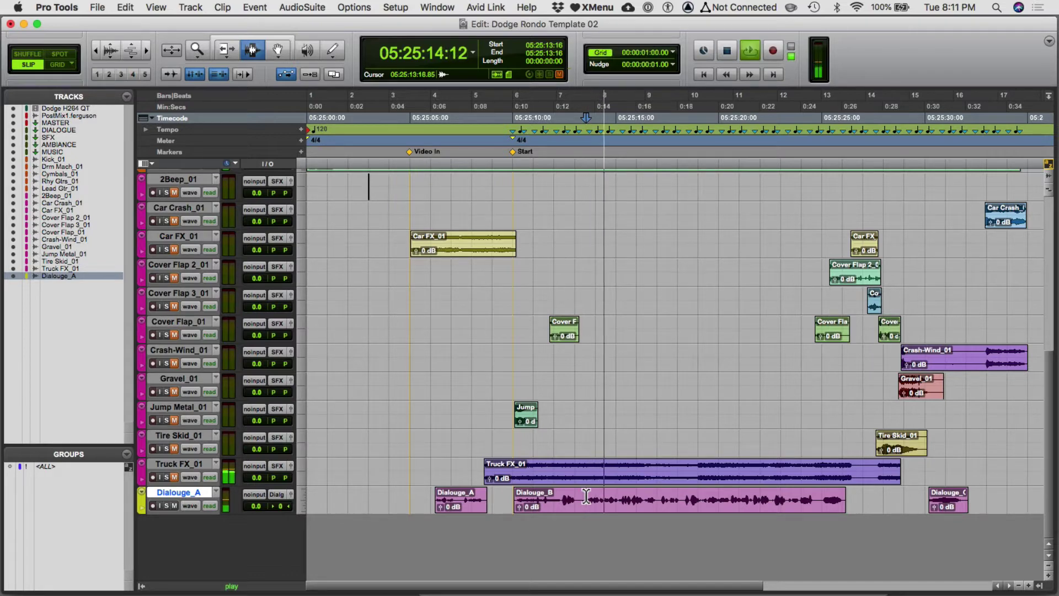
Insert the Maxim (mono) dynamics plug-in in the second insert slot of the Dialouge_A track.
{"action": "key", "text": "super+equal"}
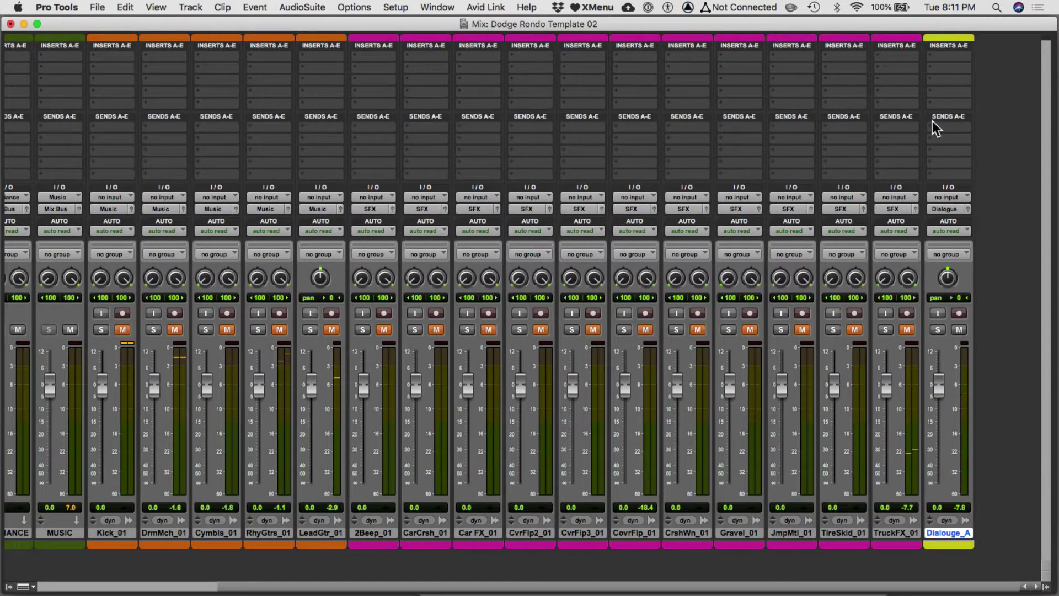
{"action": "left_click", "coordinate": [960, 74]}
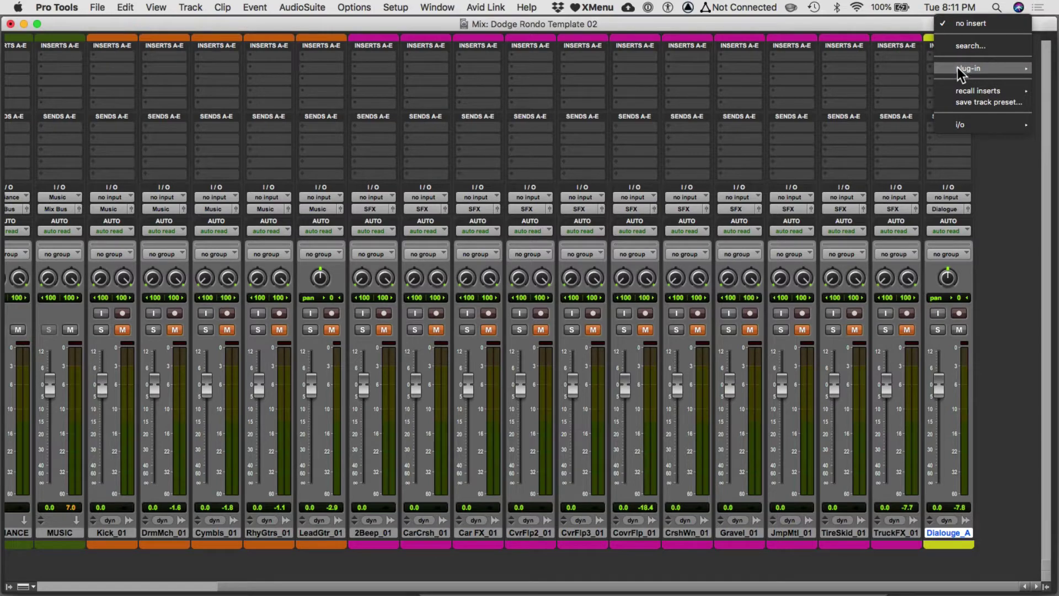
{"action": "mouse_move", "coordinate": [957, 67]}
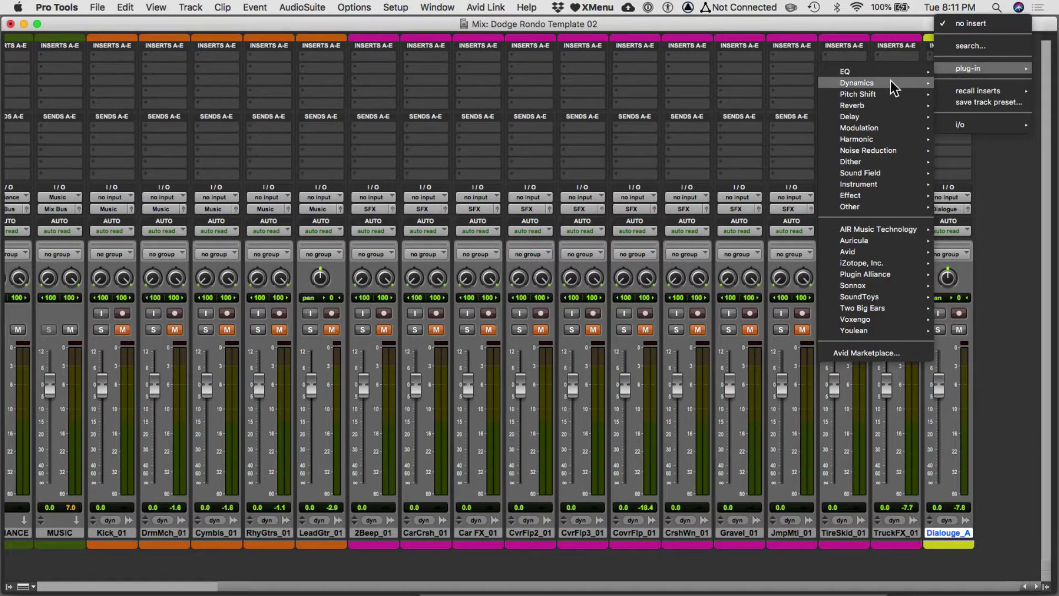
{"action": "mouse_move", "coordinate": [890, 84]}
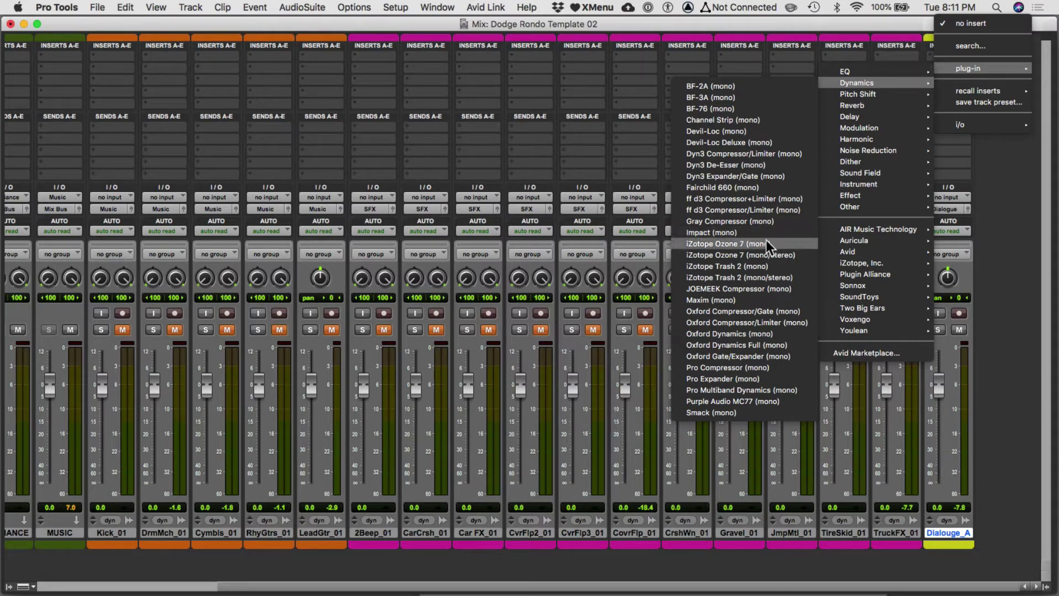
{"action": "left_click", "coordinate": [754, 299]}
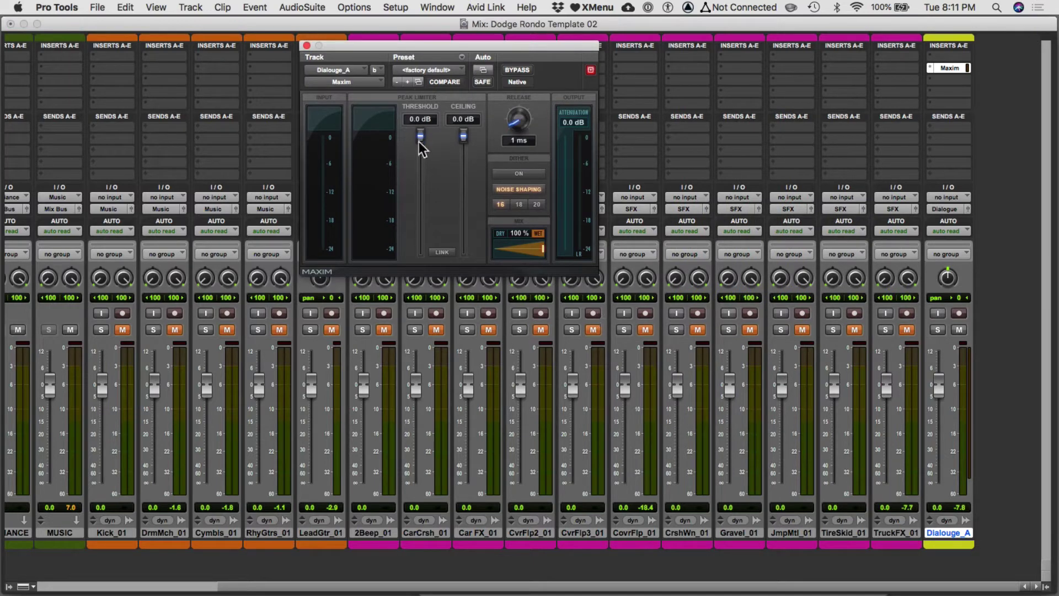
Lower the Maxim threshold on Dialouge_A to -14.9 dB during playback, keeping threshold and ceiling unlinked.
{"action": "left_click", "coordinate": [440, 252]}
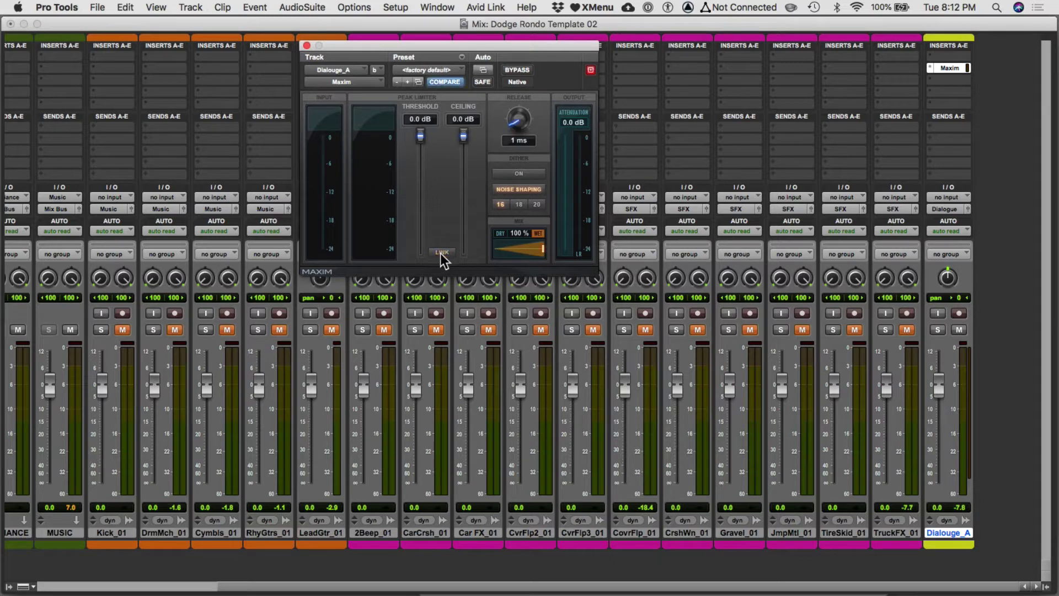
{"action": "left_click", "coordinate": [440, 253]}
{"action": "key", "text": "space"}
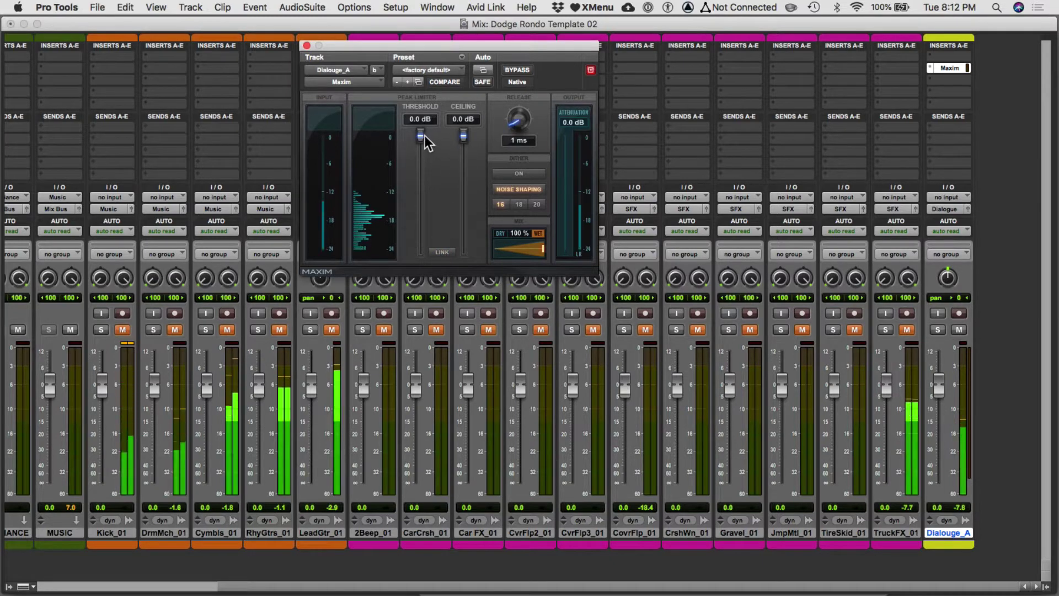
{"action": "left_click_drag", "start_coordinate": [421, 135], "coordinate": [424, 178]}
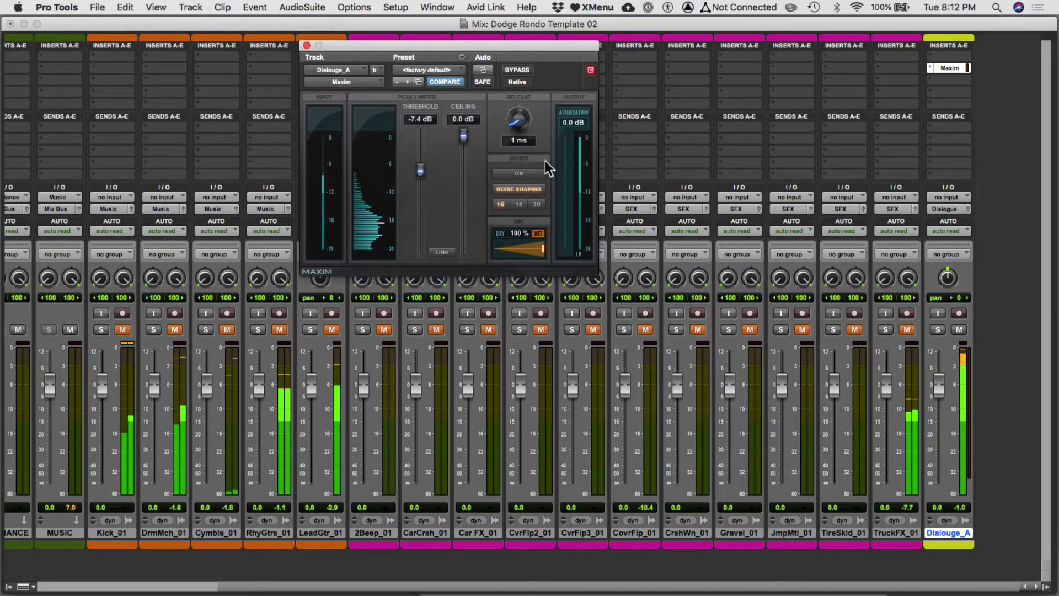
{"action": "key", "text": "space"}
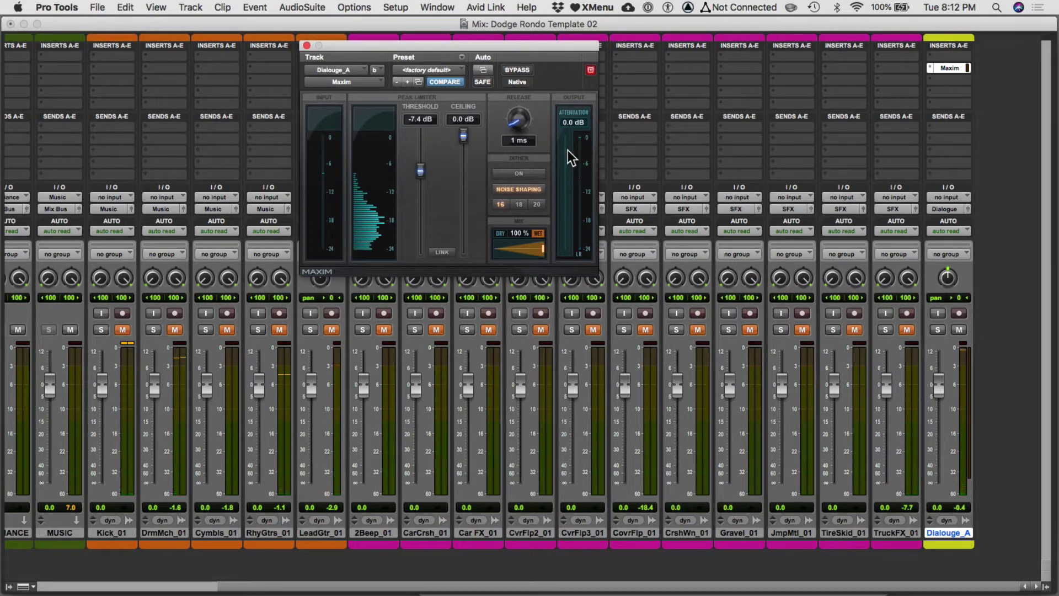
{"action": "key", "text": "space"}
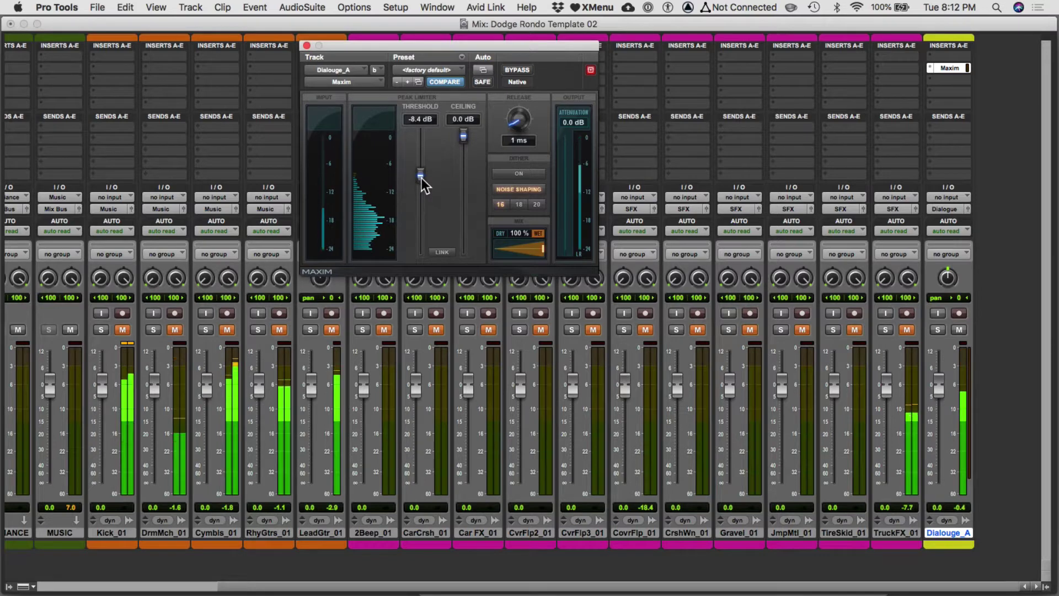
{"action": "left_click_drag", "start_coordinate": [422, 178], "coordinate": [420, 209]}
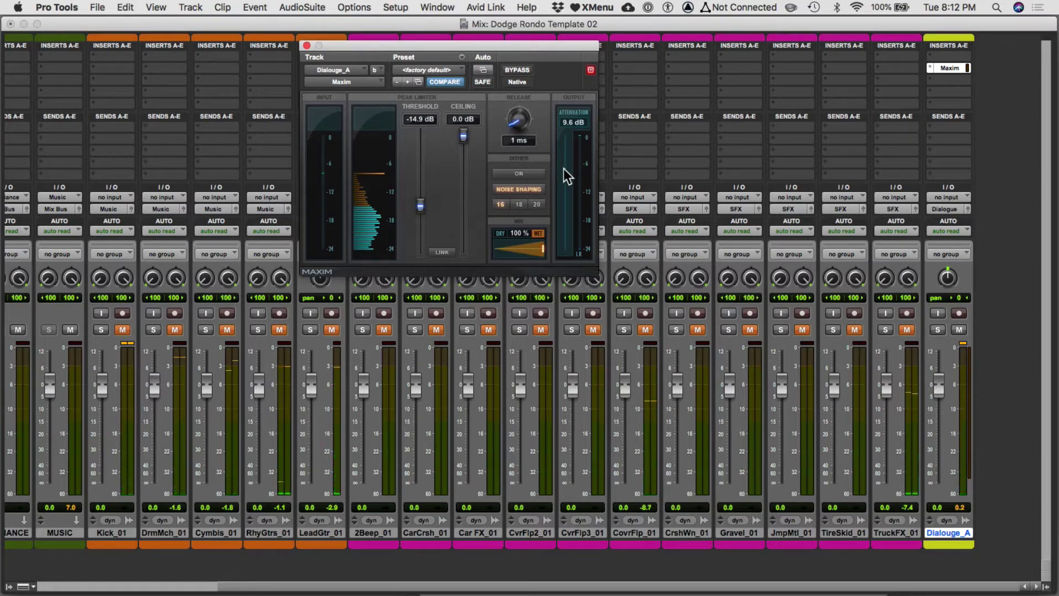
Play the later part of the Dialouge_B clip and watch the Maxim's attenuation meter.
{"action": "key", "text": "super+equal"}
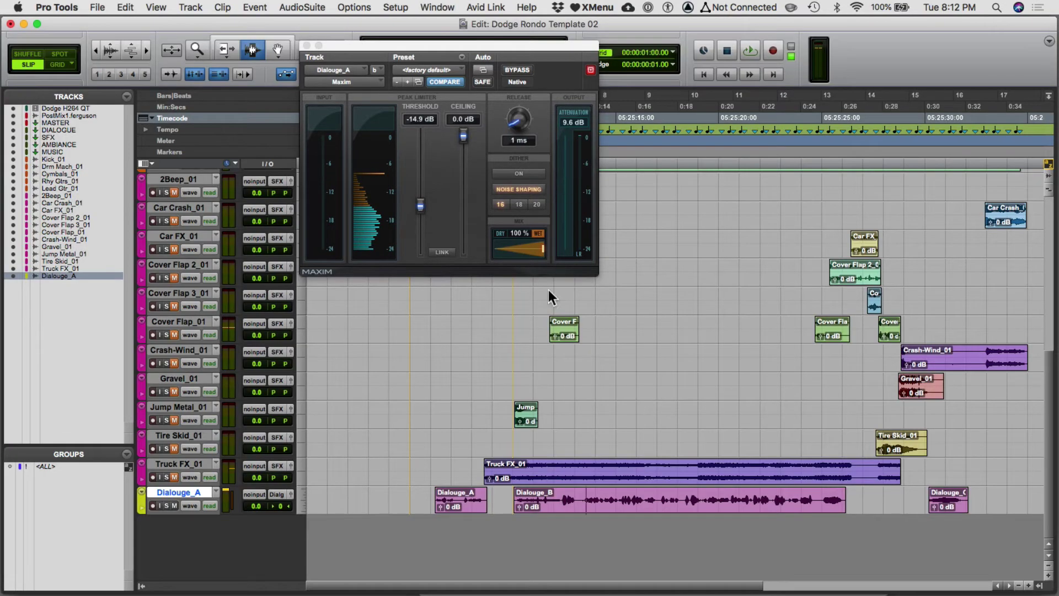
{"action": "left_click", "coordinate": [693, 500]}
{"action": "left_click", "coordinate": [775, 493]}
{"action": "key", "text": "space"}
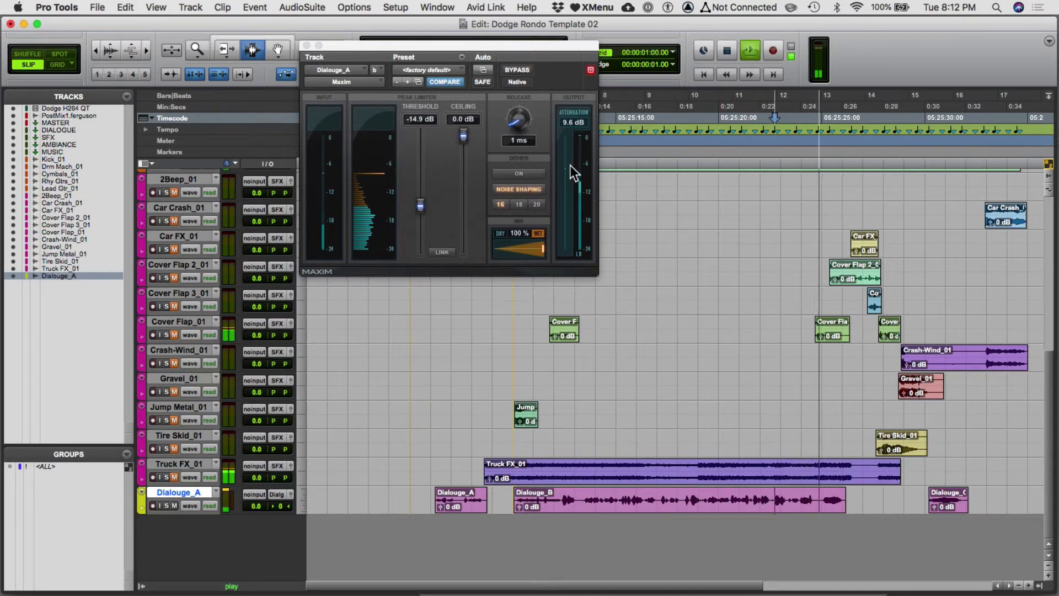
{"action": "key", "text": "space"}
Open the MASTER track's Maxim beside the Dialouge_A Maxim, keeping both windows open, and play the session to compare their attenuation.
{"action": "key", "text": "super+equal"}
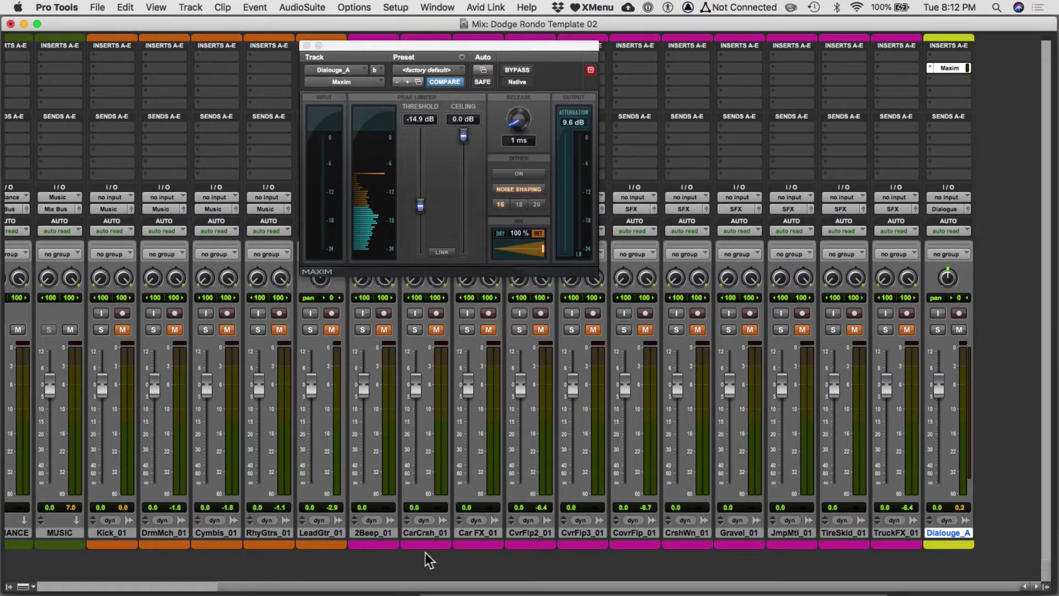
{"action": "scroll", "coordinate": [466, 591], "scroll_direction": "left", "scroll_amount": 5}
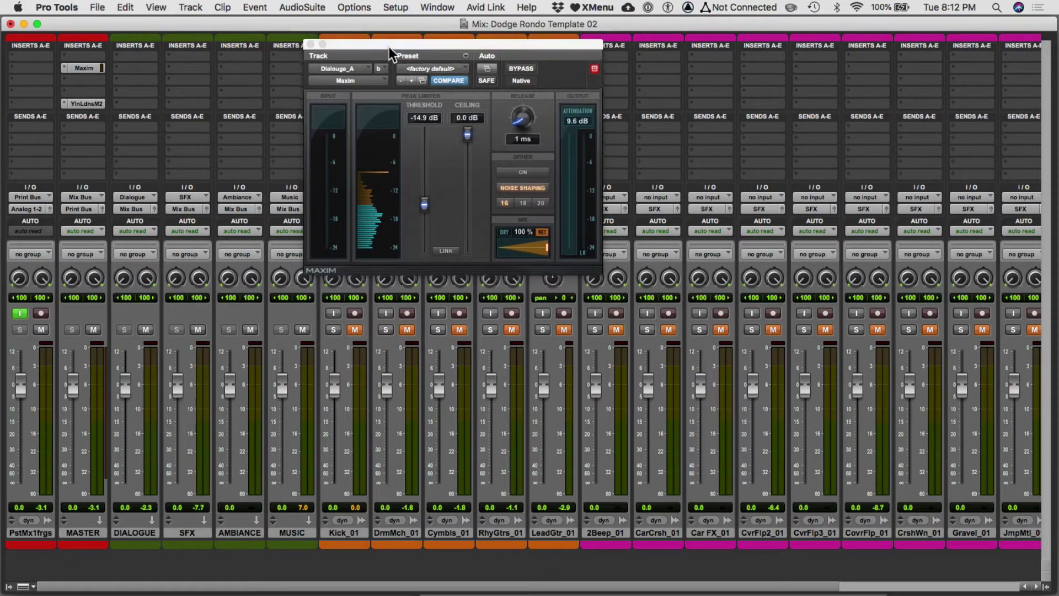
{"action": "left_click_drag", "start_coordinate": [389, 47], "coordinate": [813, 21]}
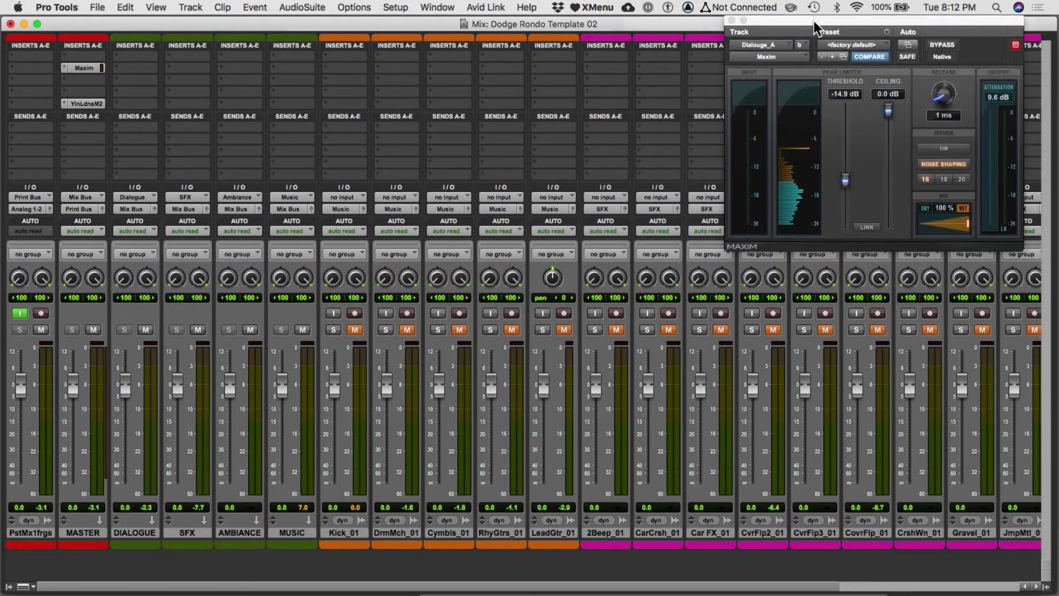
{"action": "left_click", "coordinate": [1015, 46]}
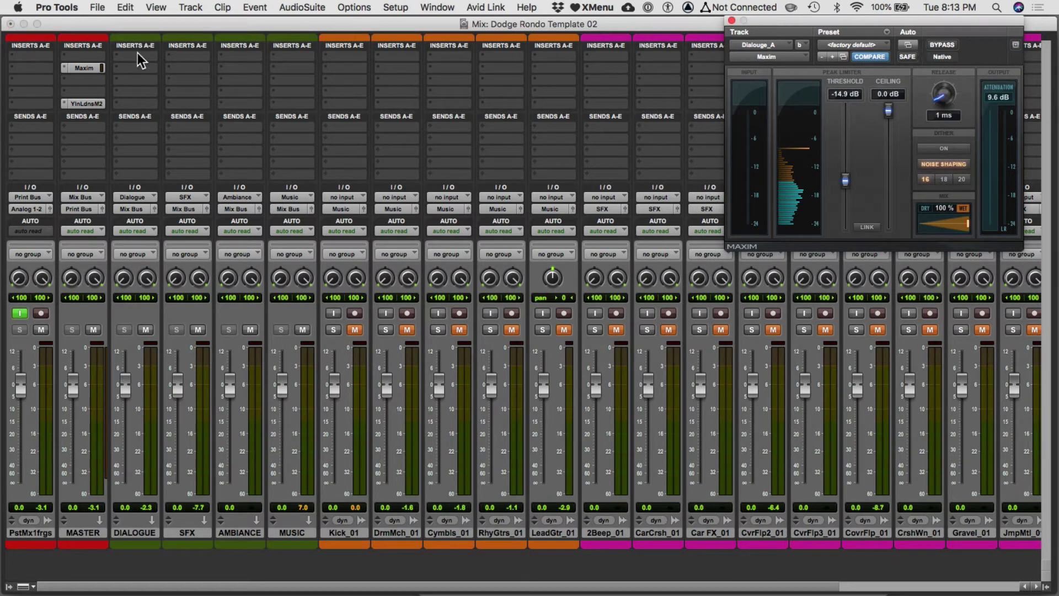
{"action": "left_click", "coordinate": [80, 69]}
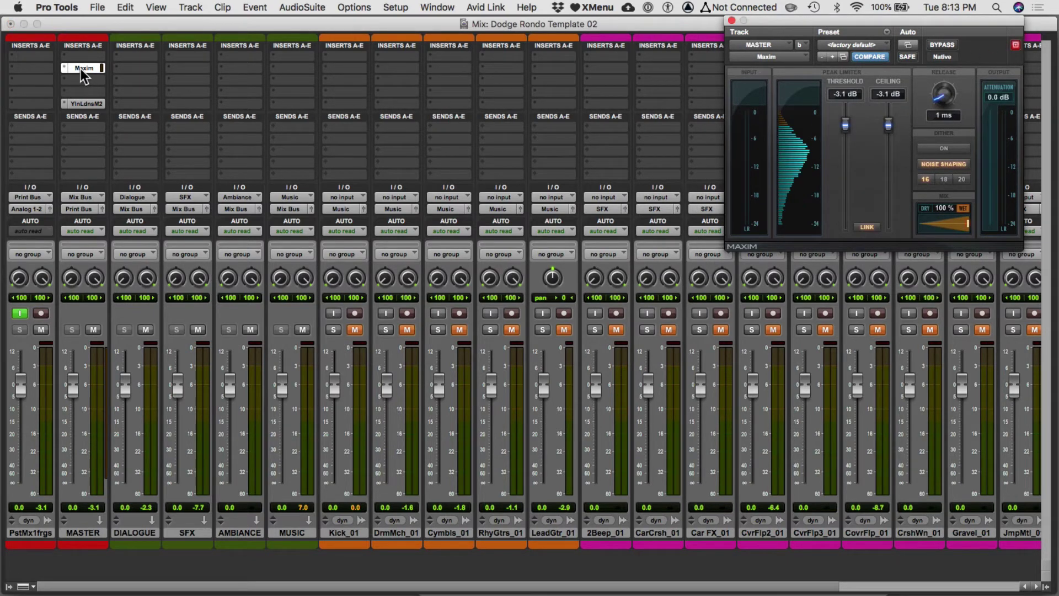
{"action": "left_click_drag", "start_coordinate": [828, 20], "coordinate": [460, 23]}
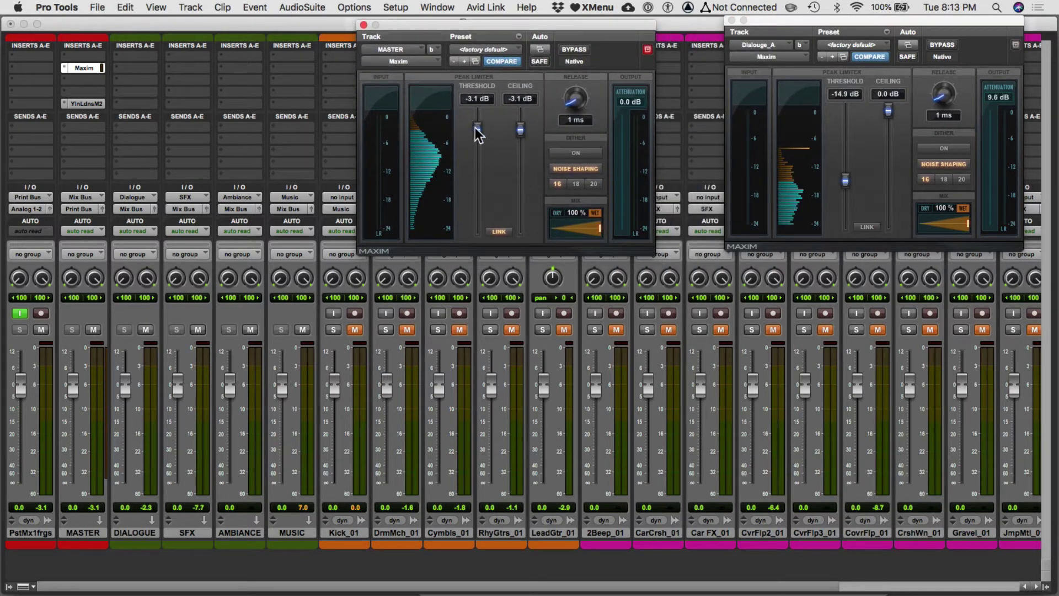
{"action": "key", "text": "space"}
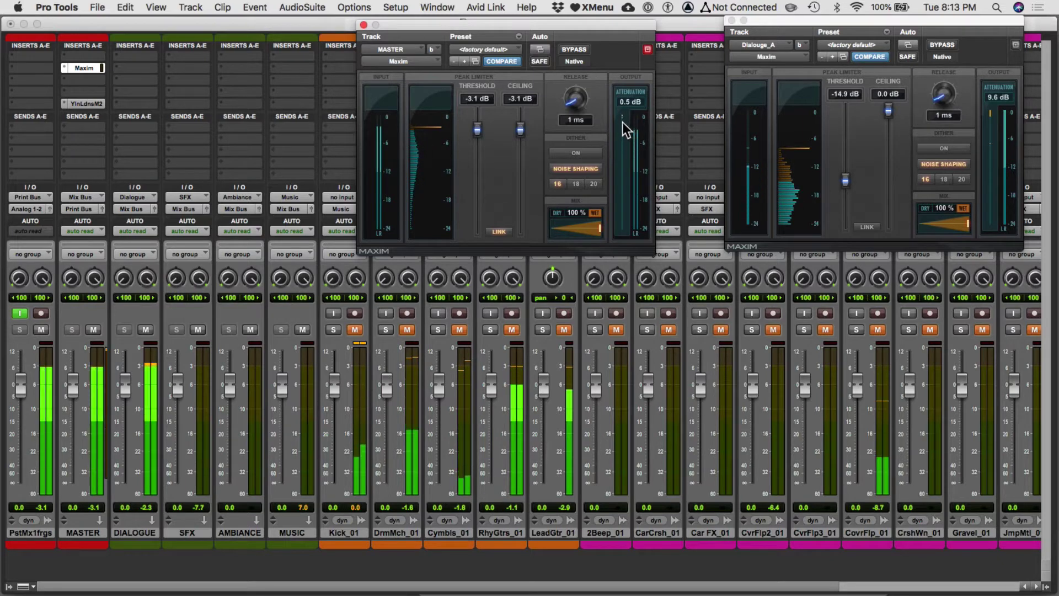
{"action": "key", "text": "space"}
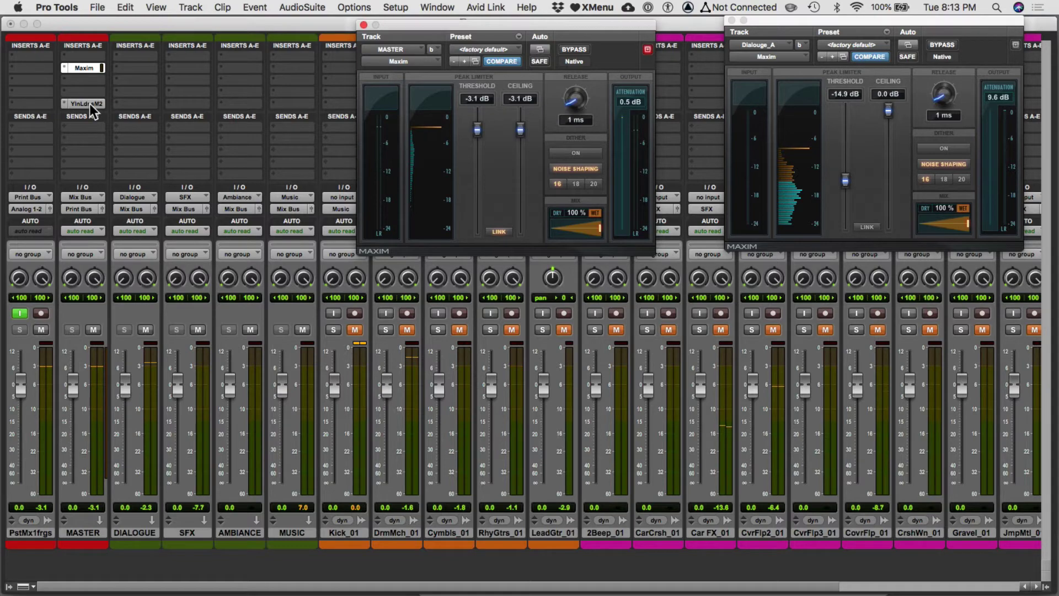
Open the Youlean Loudness Meter on the MASTER track, reset its readings and measure the dialogue's loudness during playback.
{"action": "left_click", "coordinate": [89, 104]}
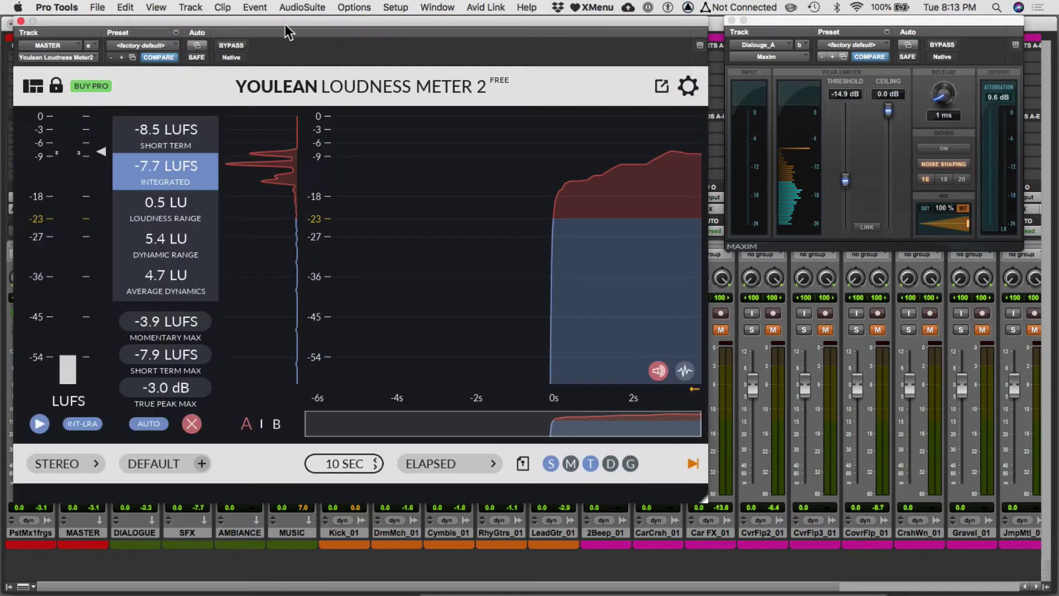
{"action": "left_click_drag", "start_coordinate": [283, 21], "coordinate": [274, 97]}
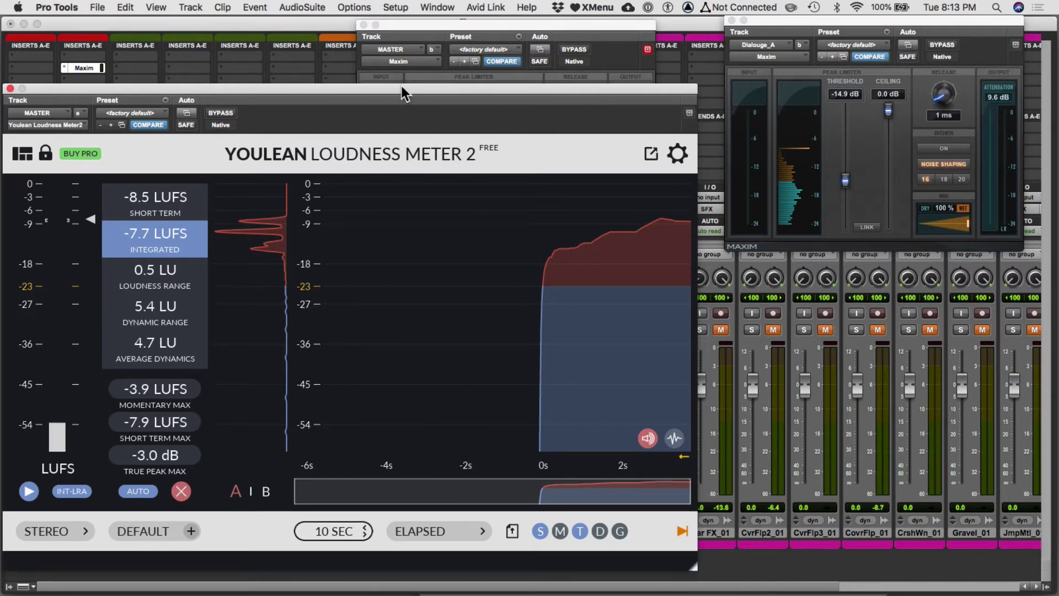
{"action": "left_click_drag", "start_coordinate": [402, 88], "coordinate": [475, 73]}
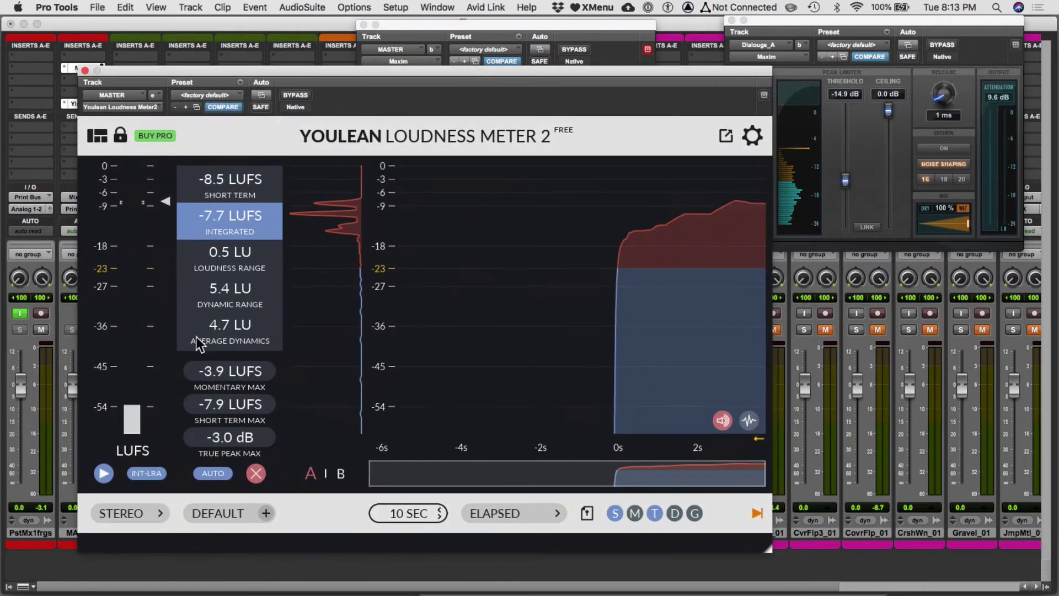
{"action": "left_click", "coordinate": [255, 473]}
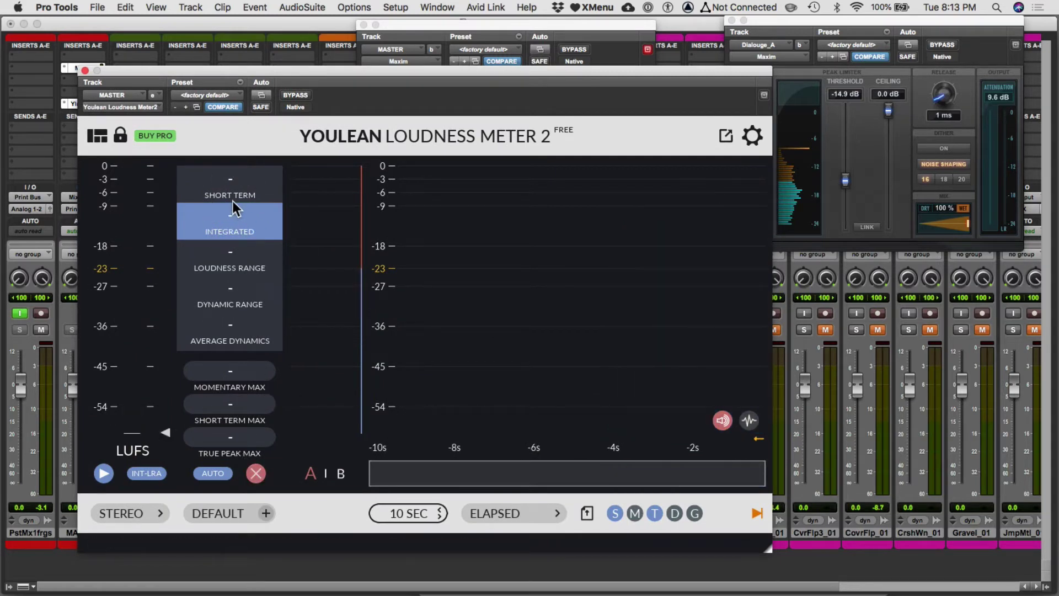
{"action": "key", "text": "space"}
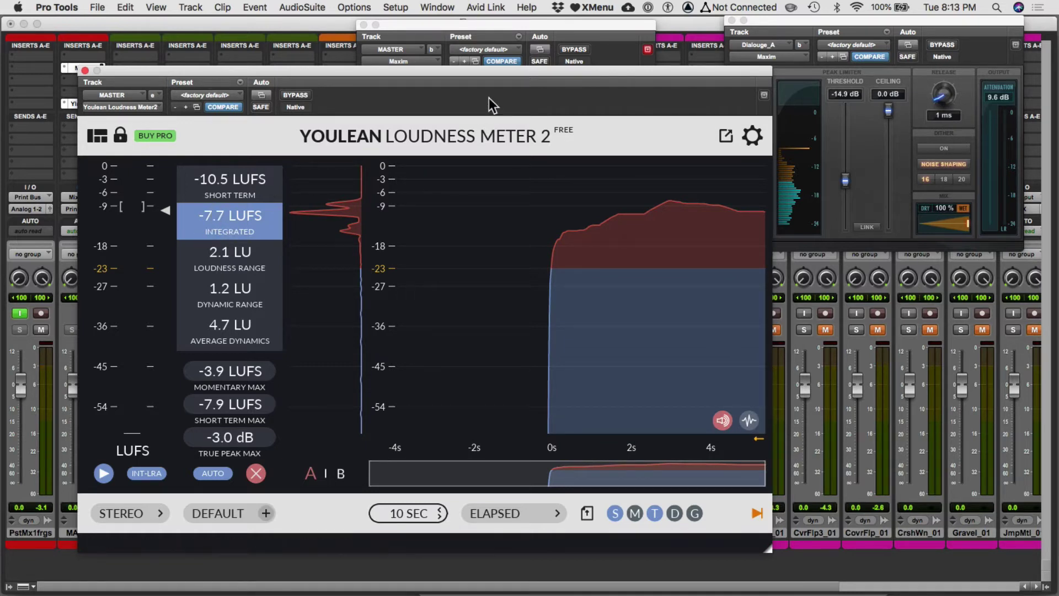
Move the loudness meter clear of the limiter windows and set the Dialouge_A Maxim's ceiling to -15.0 dB.
{"action": "left_click_drag", "start_coordinate": [486, 74], "coordinate": [501, 188]}
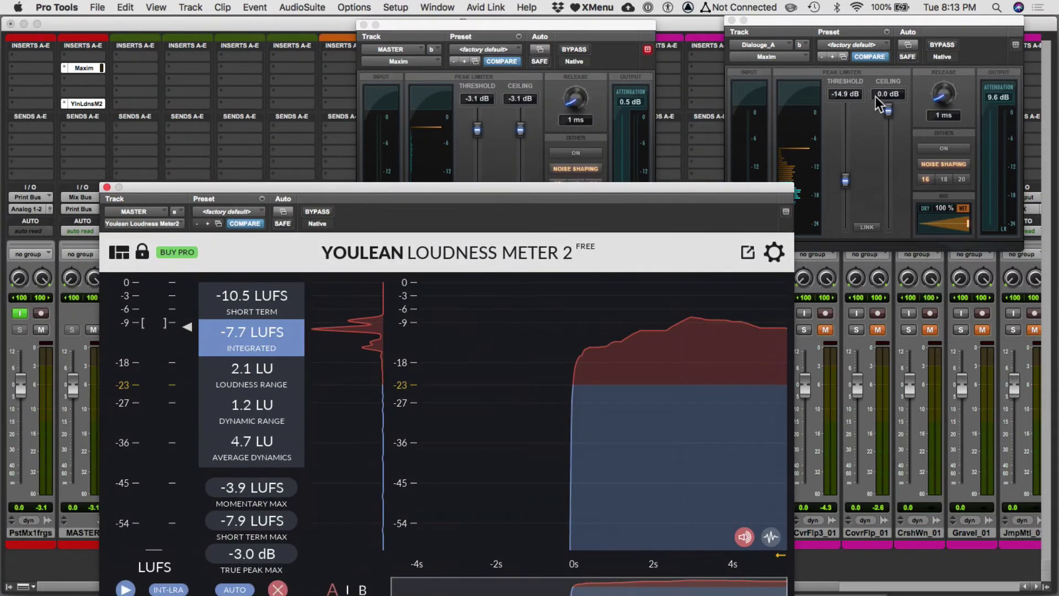
{"action": "left_click_drag", "start_coordinate": [889, 117], "coordinate": [885, 188]}
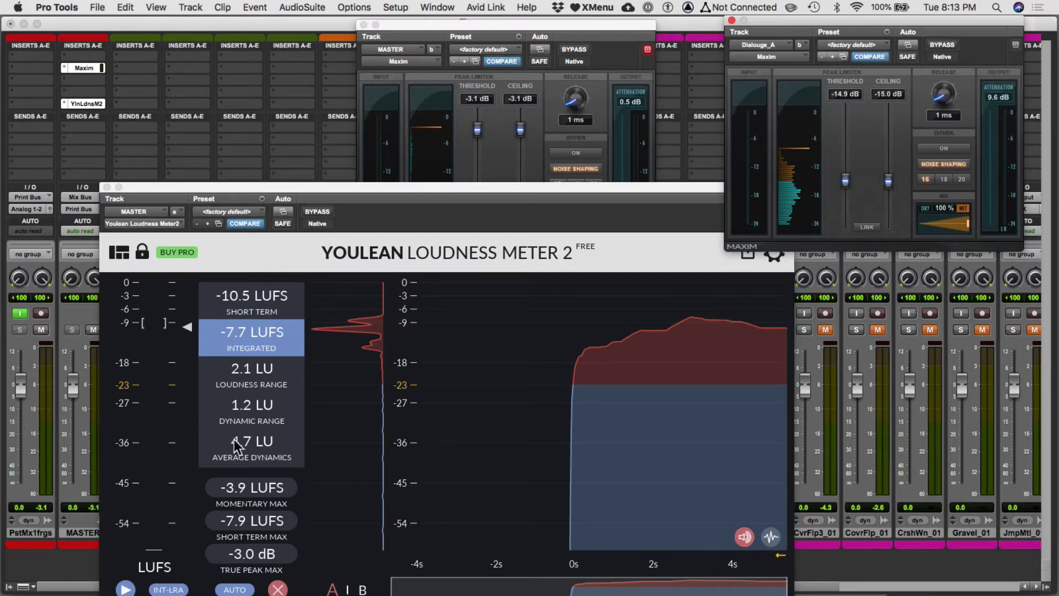
Reset the loudness meter, measure the limited dialogue during playback, and hide all the plug-in windows.
{"action": "left_click", "coordinate": [274, 589]}
{"action": "key", "text": "space"}
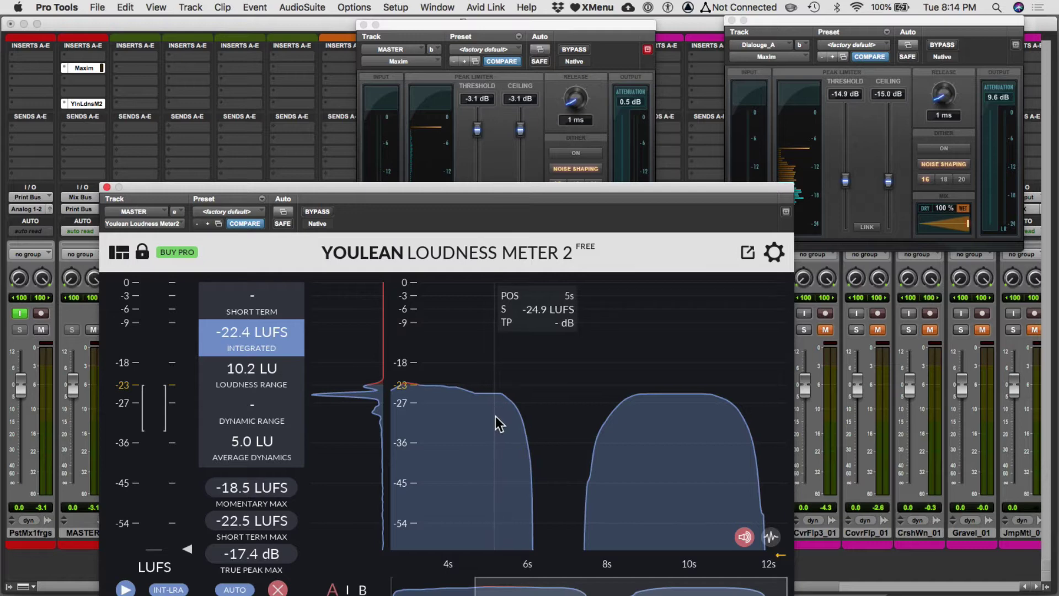
{"action": "key", "text": "ctrl+alt+super+w"}
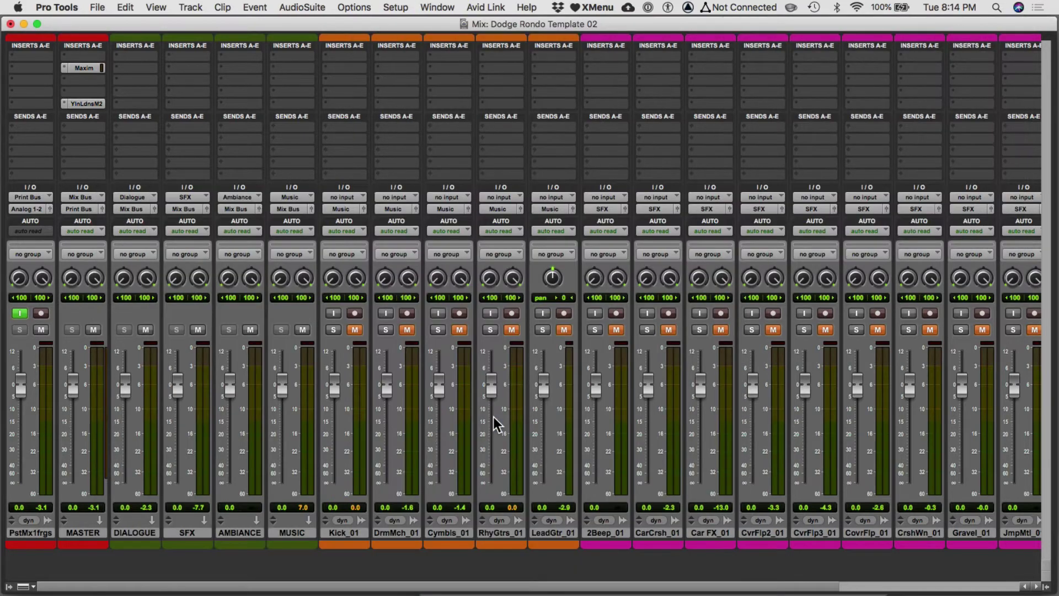
Unmute the Truck FX_01 track in the Edit window and play the session from 05:25:13:12.
{"action": "key", "text": "super+equal"}
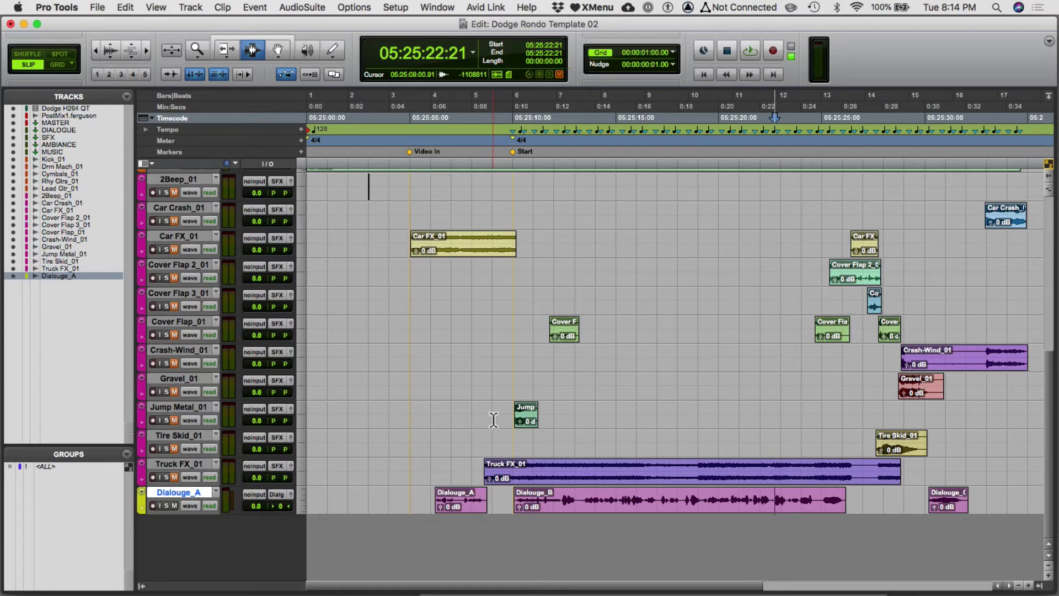
{"action": "left_click", "coordinate": [583, 474]}
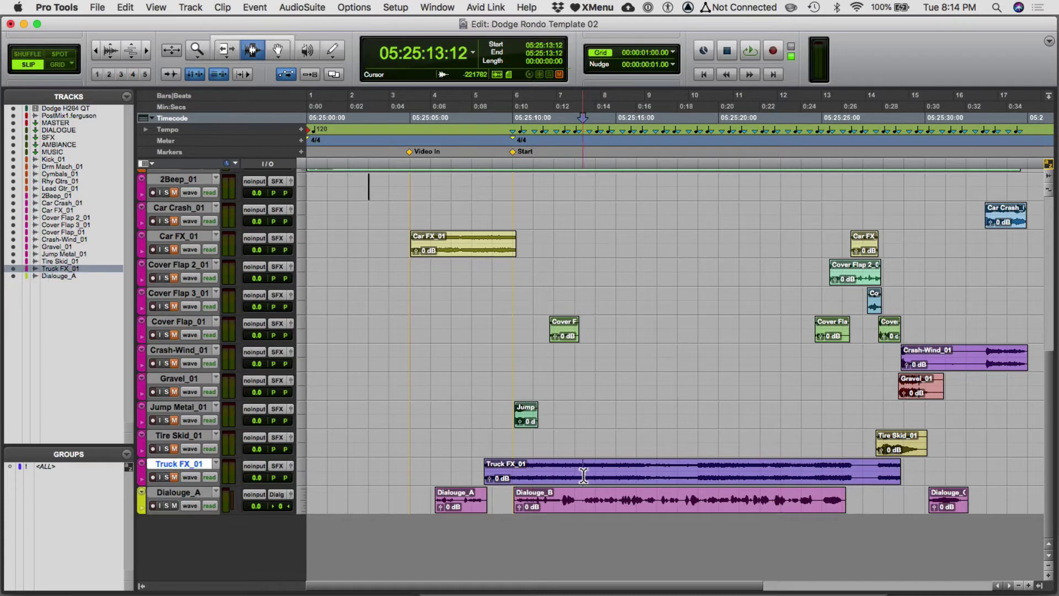
{"action": "key", "text": "space"}
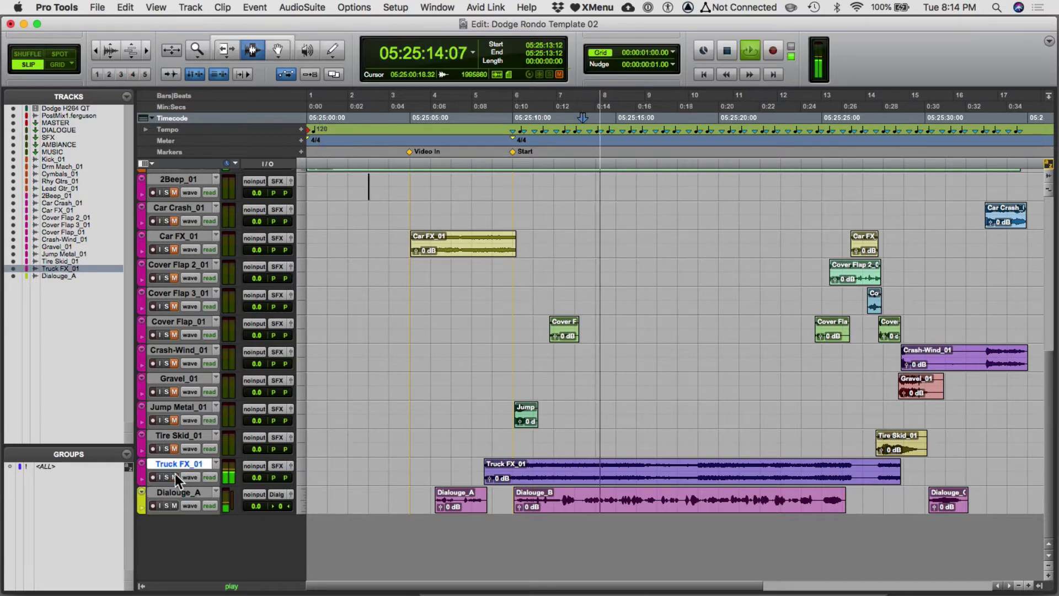
{"action": "key", "text": "space"}
In the Mix window, route the Truck FX_01 output to the Ambiance (Stereo) bus and lower its fader to -19.0 dB.
{"action": "key", "text": "super+equal"}
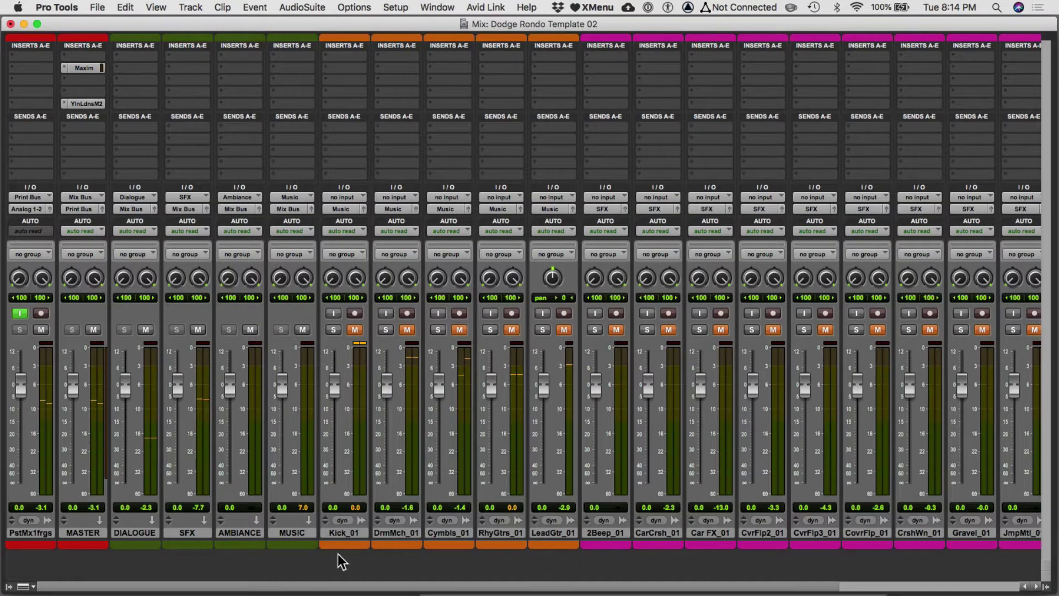
{"action": "left_click", "coordinate": [394, 588]}
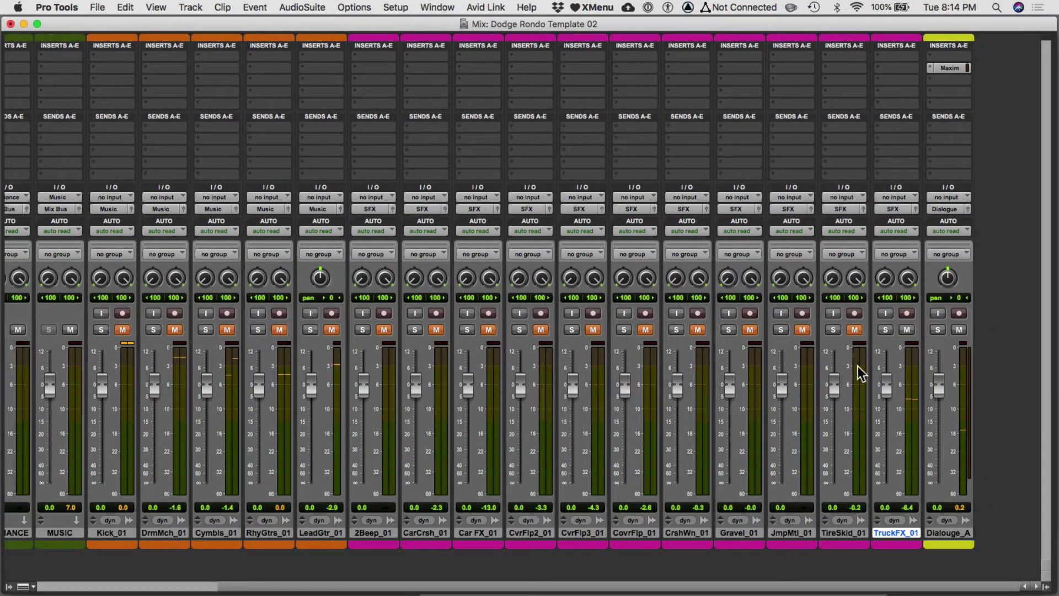
{"action": "left_click", "coordinate": [895, 210]}
{"action": "mouse_move", "coordinate": [899, 220]}
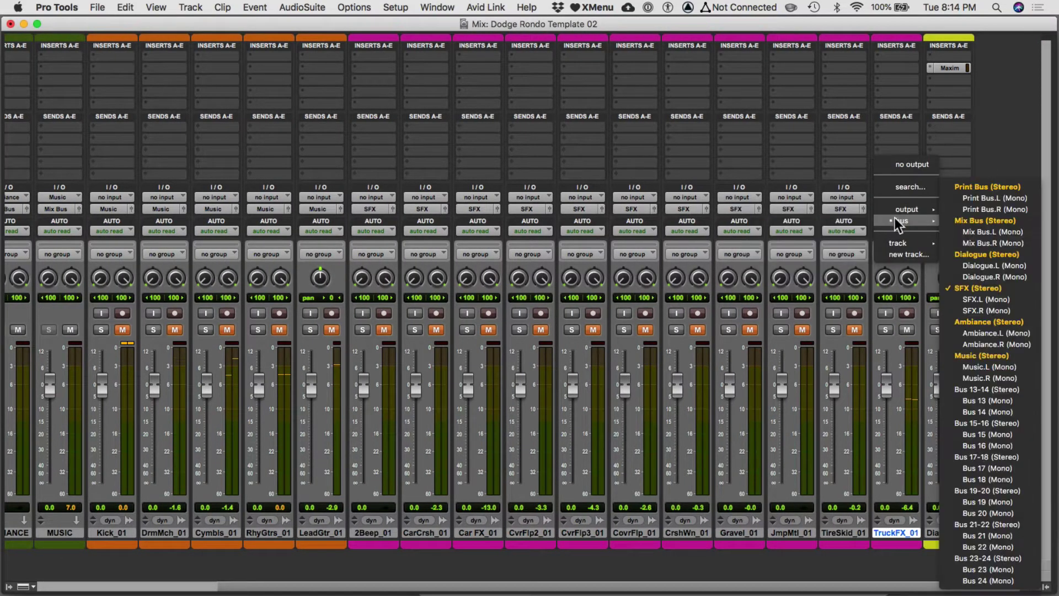
{"action": "left_click", "coordinate": [998, 322]}
{"action": "left_click_drag", "start_coordinate": [886, 388], "coordinate": [884, 436]}
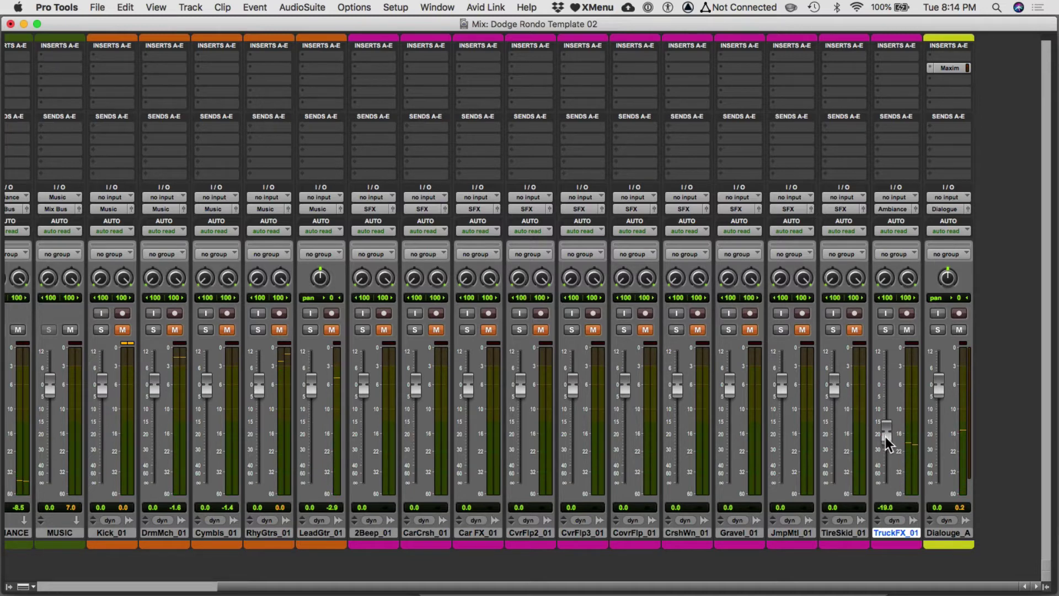
Return to the Edit window and increase the Dialouge_A track's height to show its waveforms in detail.
{"action": "scroll", "coordinate": [627, 525], "scroll_direction": "left", "scroll_amount": 3}
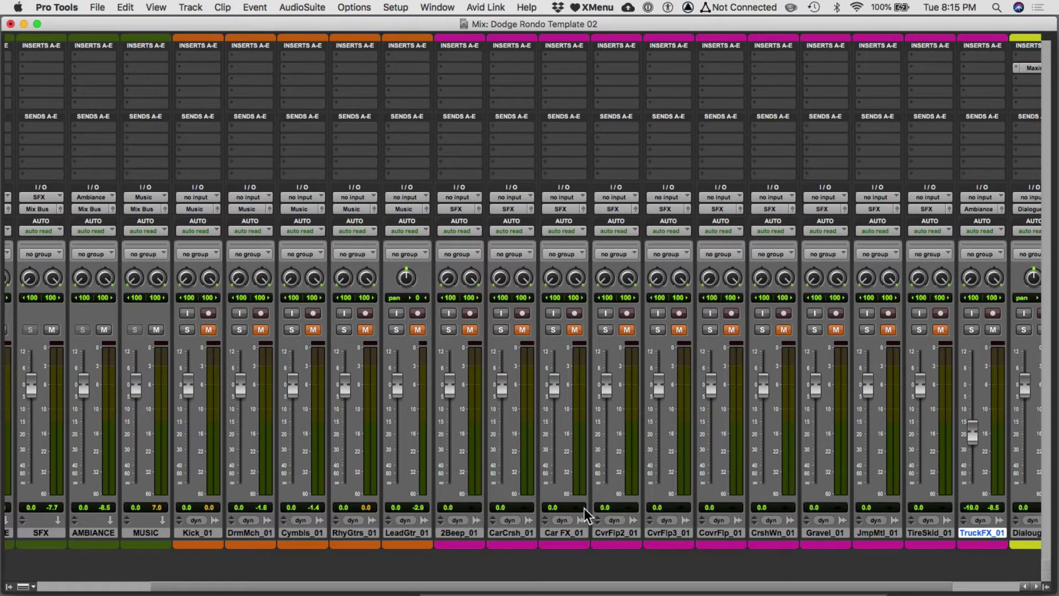
{"action": "key", "text": "super+equal"}
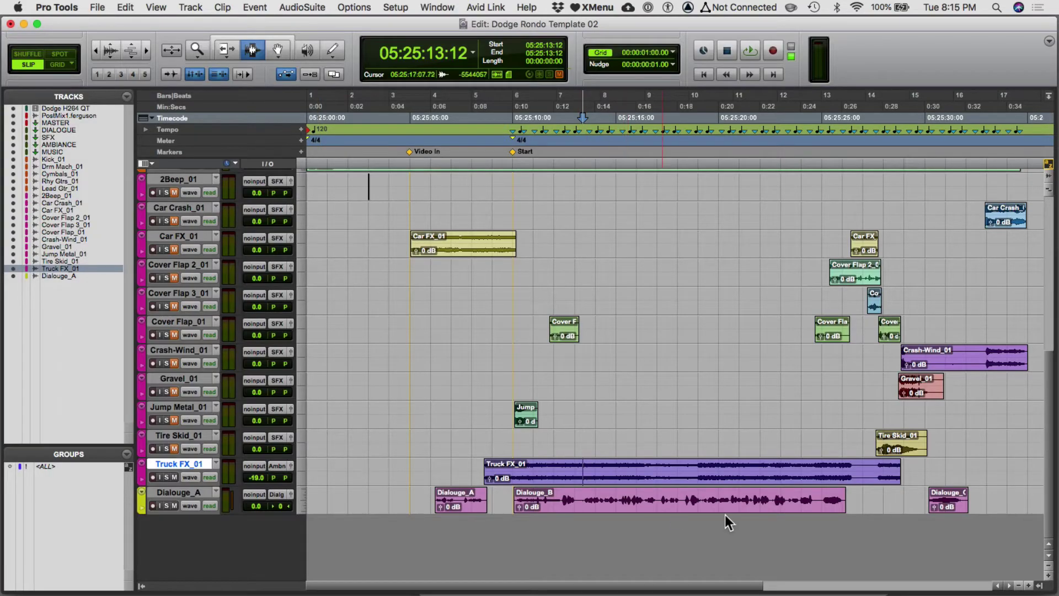
{"action": "left_click", "coordinate": [700, 499]}
{"action": "key", "text": "ctrl+Up"}
{"action": "key", "text": "ctrl+Up"}
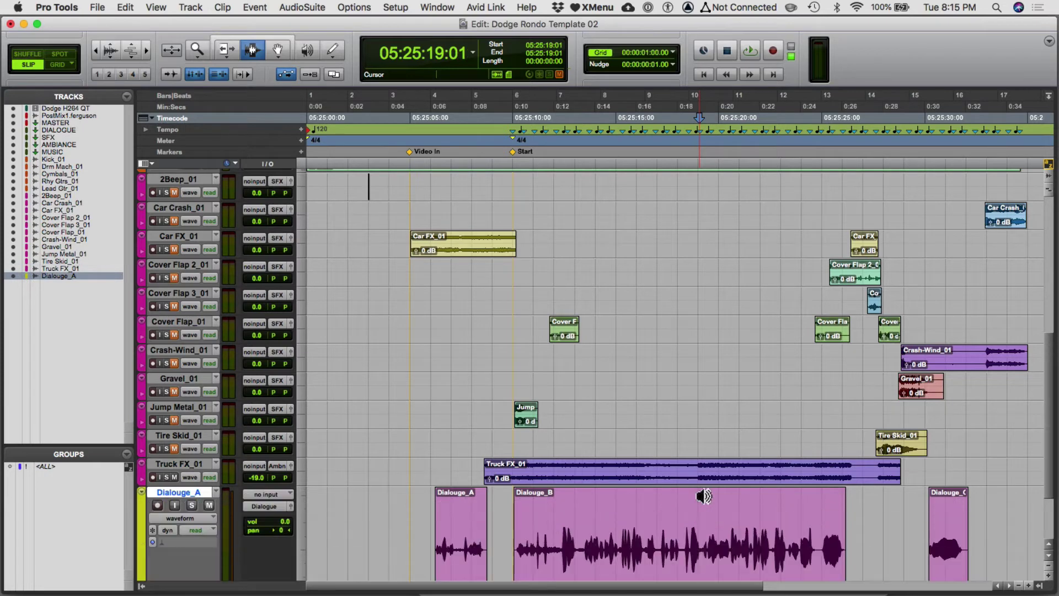
{"action": "scroll", "coordinate": [869, 451], "scroll_direction": "down", "scroll_amount": 4}
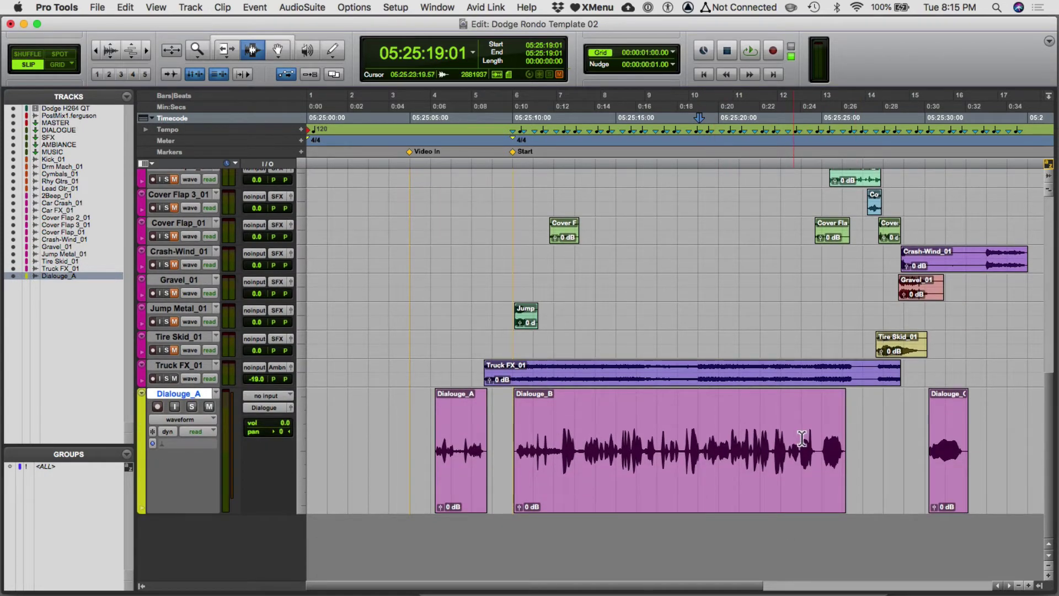
Zoom in on the opening of the Dialouge_B clip and play from 05:25:11:05 to hear its loud phrase.
{"action": "key", "text": "F5"}
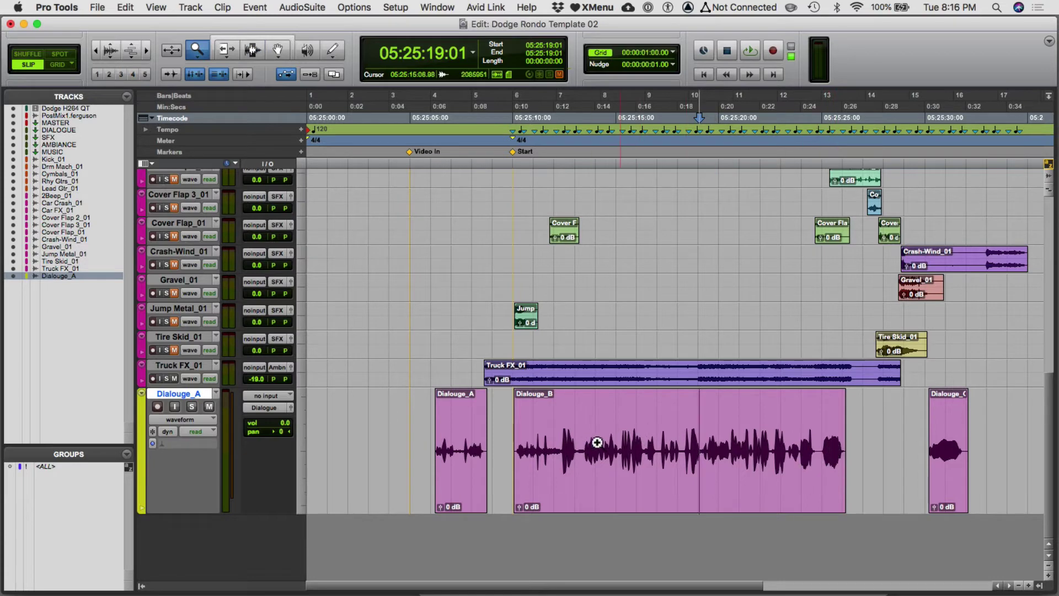
{"action": "left_click_drag", "start_coordinate": [596, 439], "coordinate": [524, 442]}
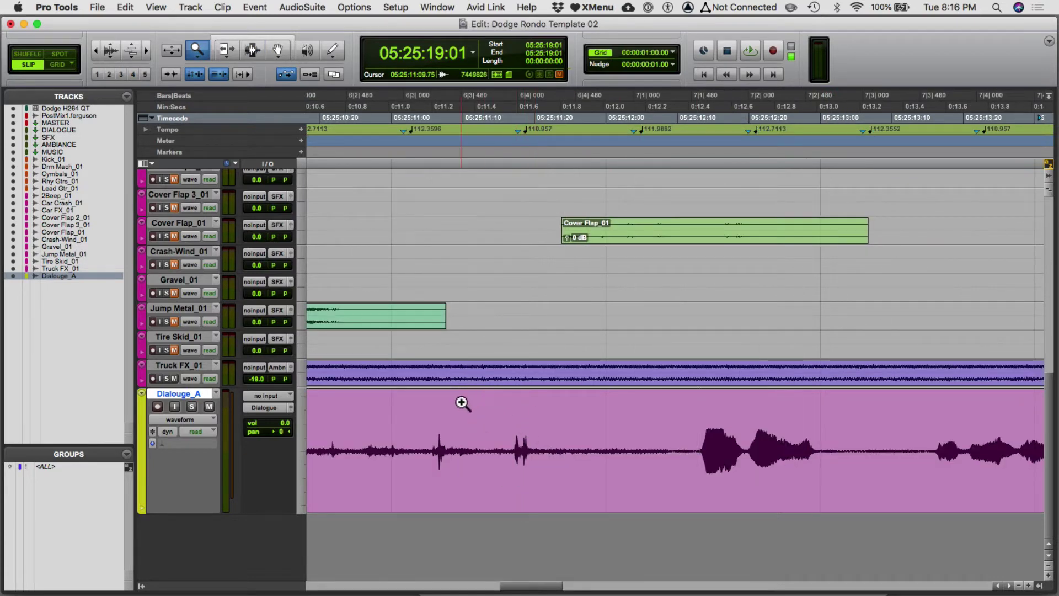
{"action": "key", "text": "F7"}
{"action": "left_click", "coordinate": [429, 426]}
{"action": "key", "text": "space"}
{"action": "key", "text": "space"}
{"action": "key", "text": "space"}
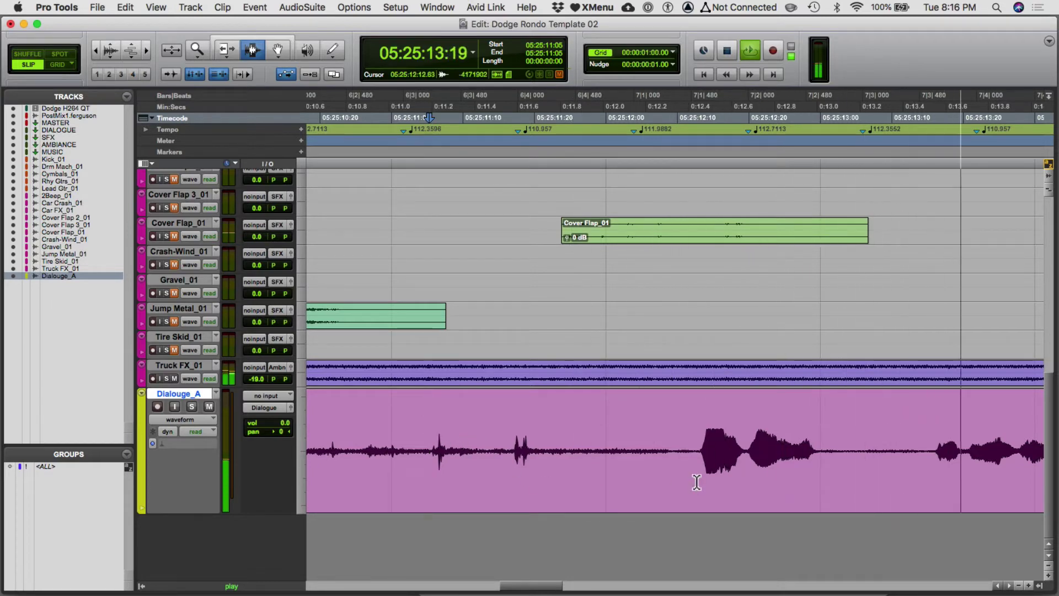
{"action": "key", "text": "space"}
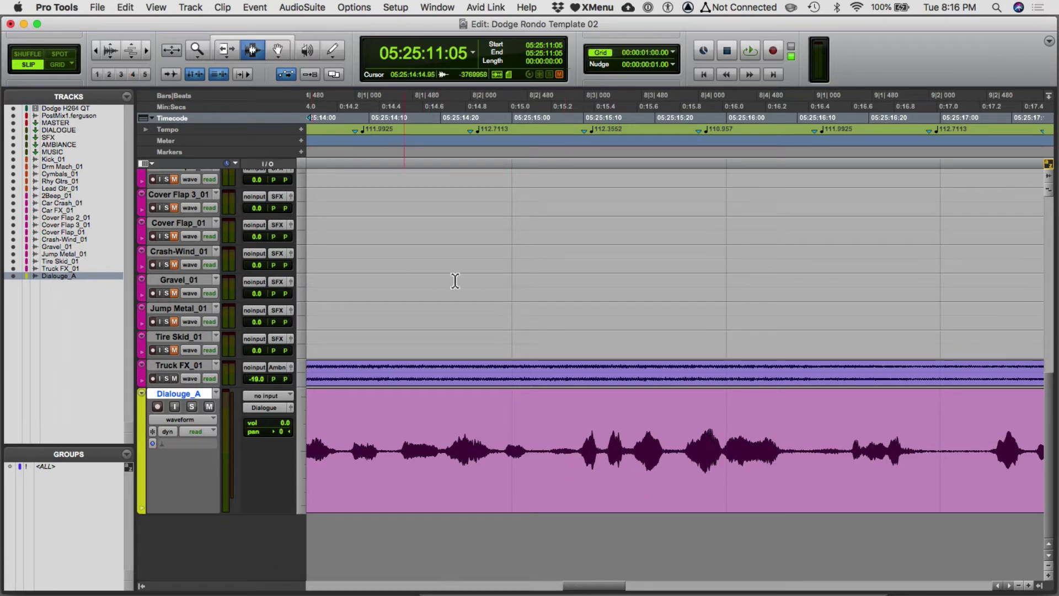
Separate the loud phrase of Dialouge_B from 05:25:12:12 to 05:25:13:02 into its own clip.
{"action": "key", "text": "super+bracketleft"}
{"action": "key", "text": "super+bracketleft"}
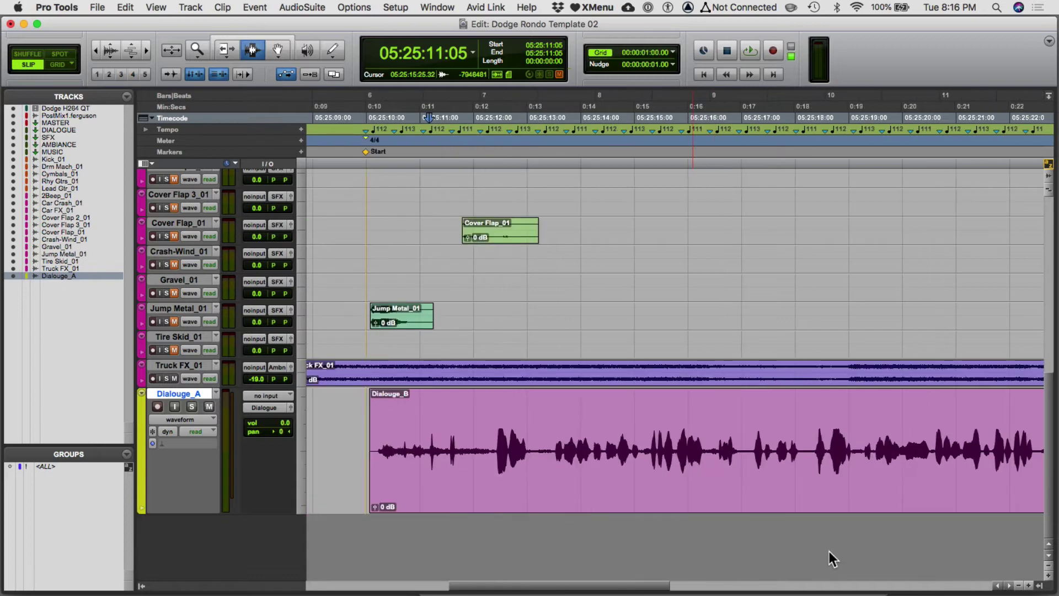
{"action": "key", "text": "super+bracketright"}
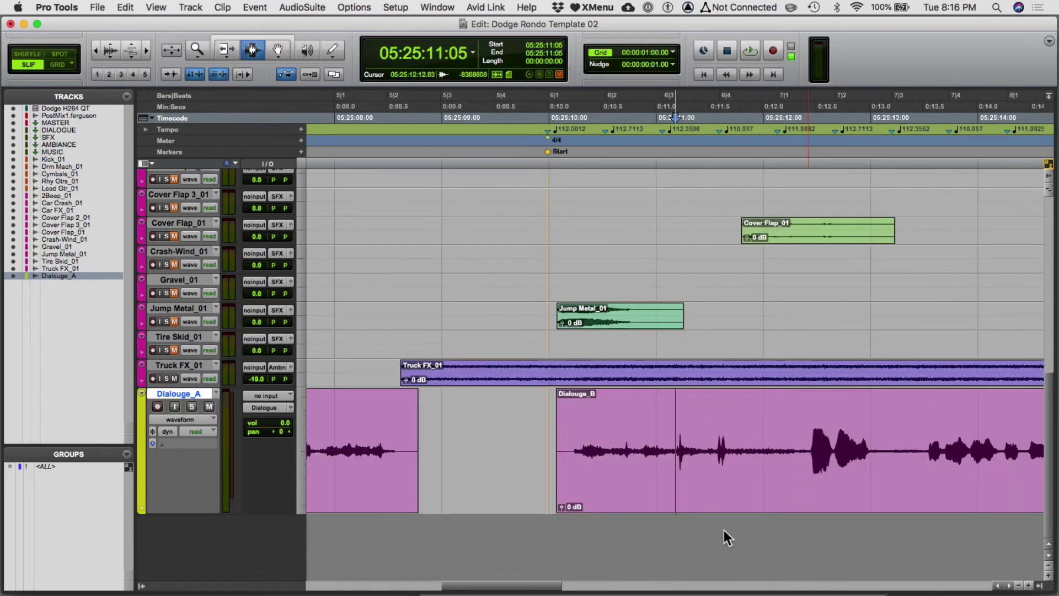
{"action": "key", "text": "super+z"}
{"action": "left_click", "coordinate": [809, 440]}
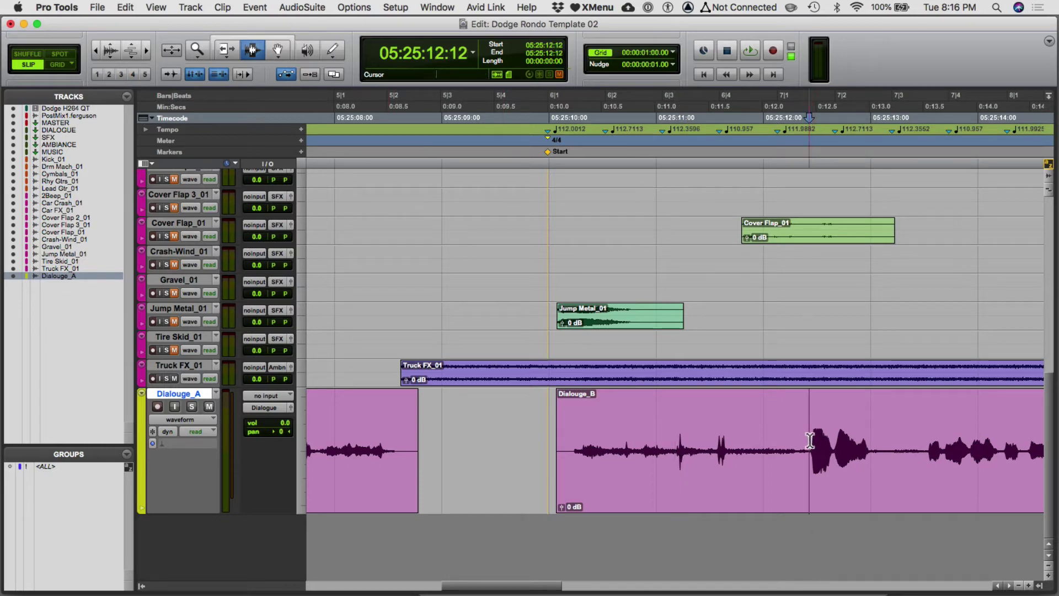
{"action": "left_click_drag", "start_coordinate": [809, 440], "coordinate": [881, 432]}
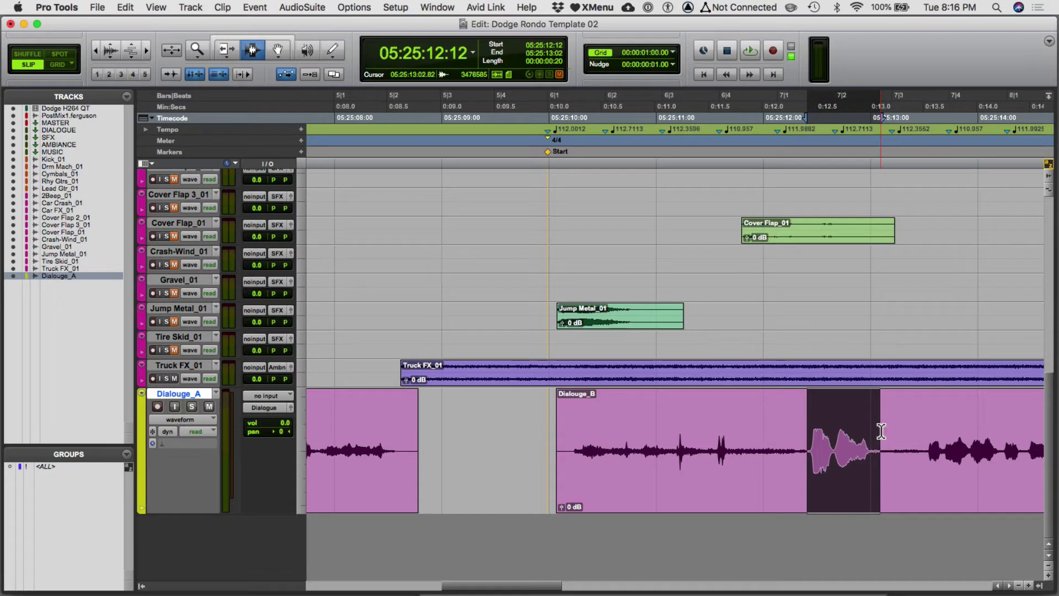
{"action": "left_click", "coordinate": [232, 7]}
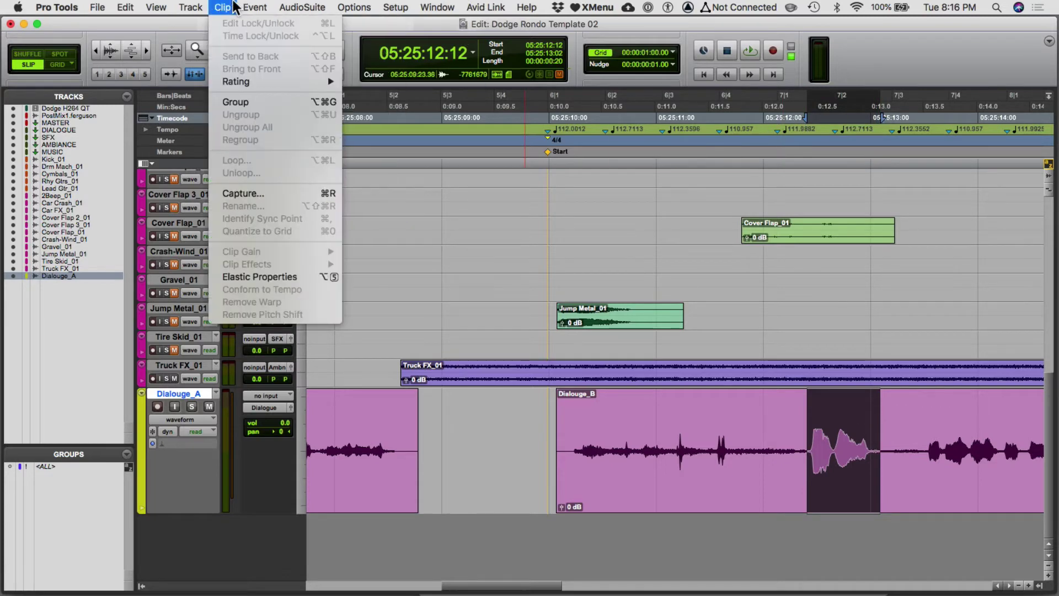
{"action": "left_click", "coordinate": [232, 7]}
{"action": "left_click", "coordinate": [227, 6]}
{"action": "mouse_move", "coordinate": [133, 6]}
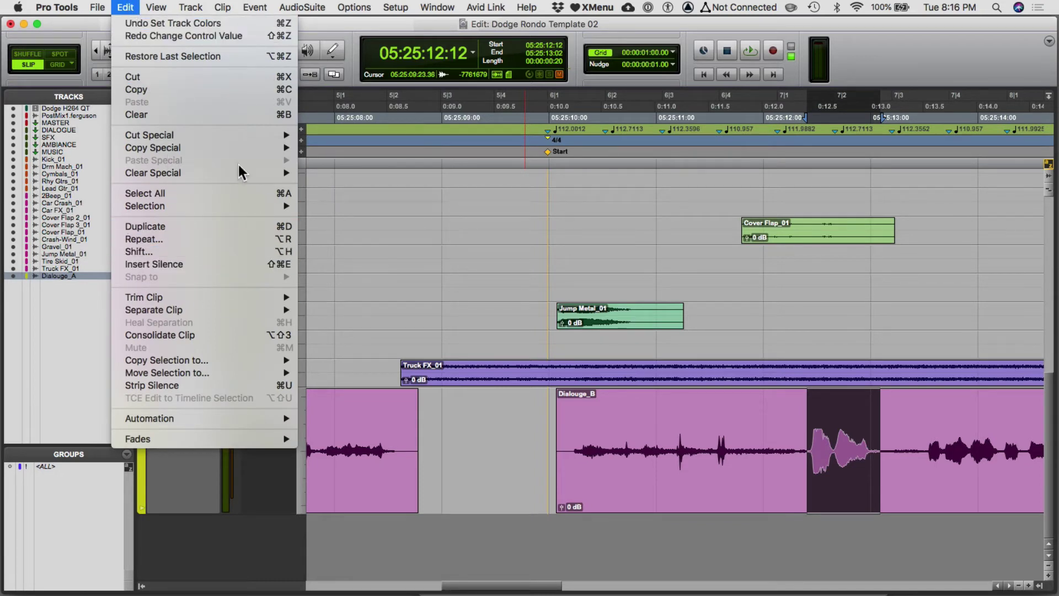
{"action": "left_click", "coordinate": [127, 7]}
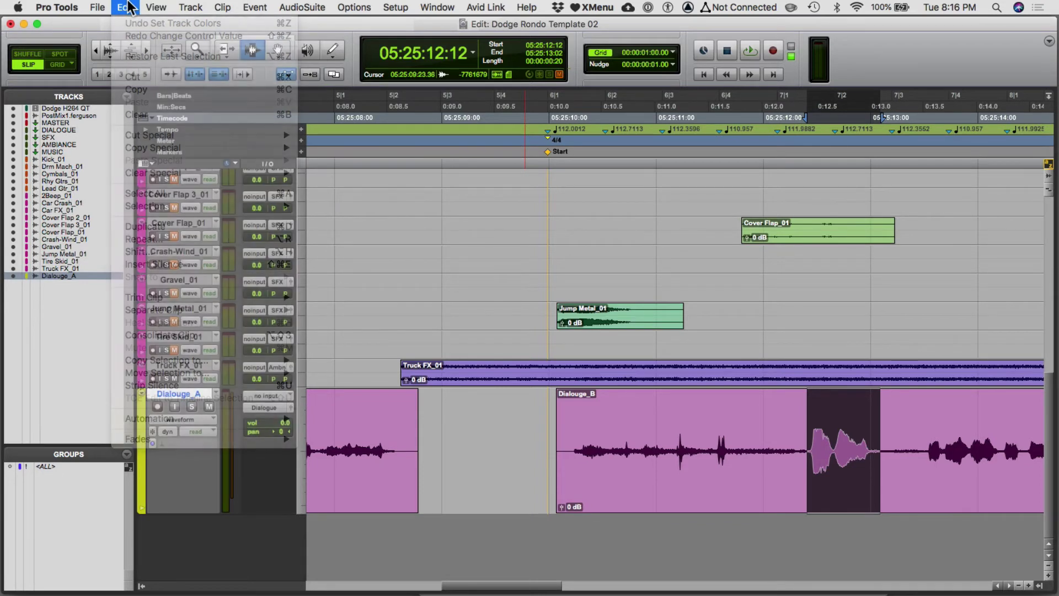
{"action": "key", "text": "super+e"}
Lower the clip gain of the separated loud phrase Dialouge_B-02 to -11.3 dB.
{"action": "left_click", "coordinate": [124, 6]}
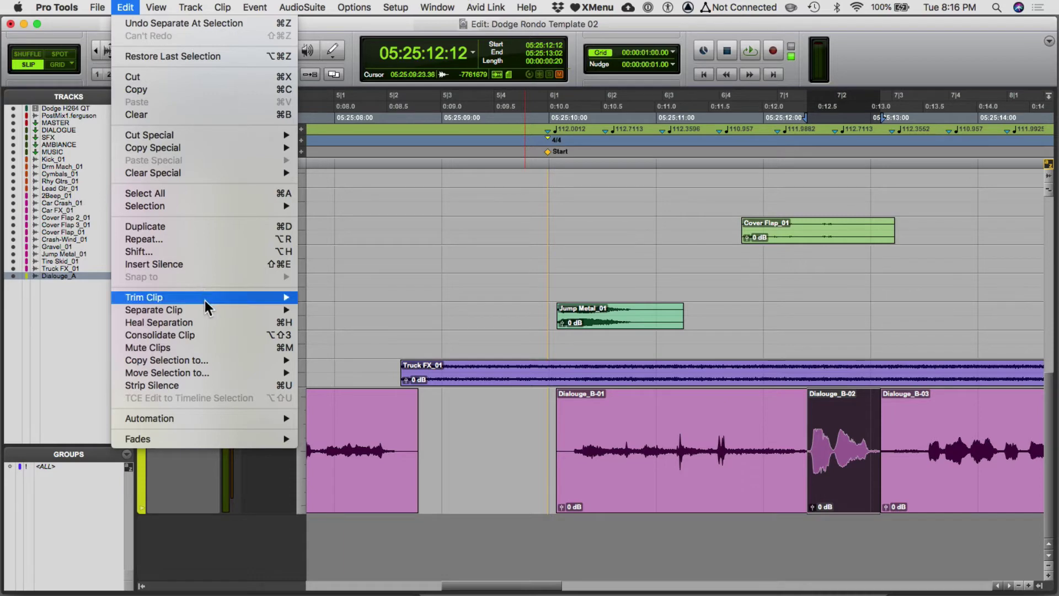
{"action": "mouse_move", "coordinate": [213, 360]}
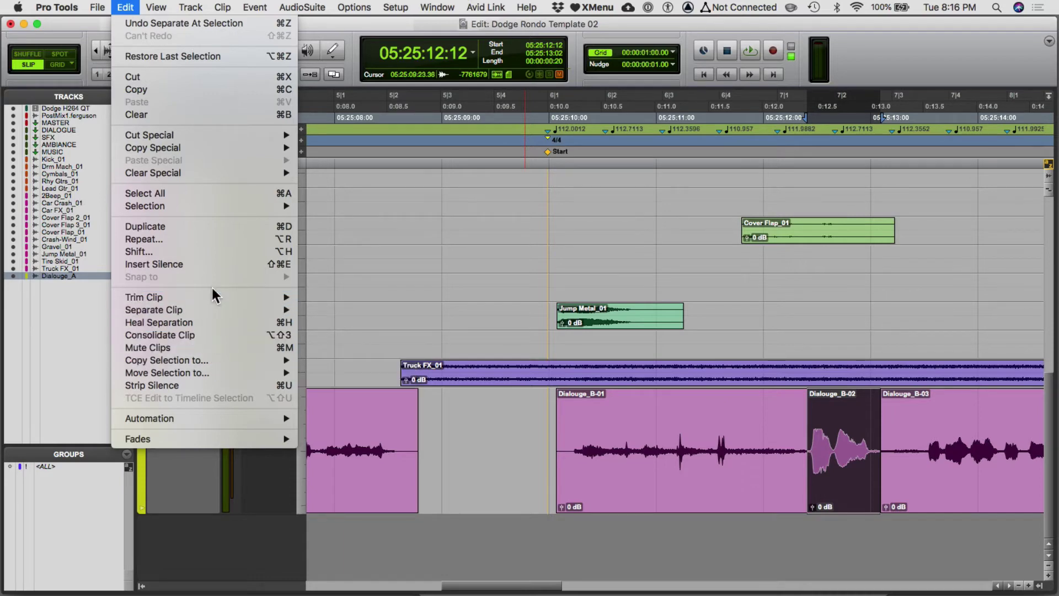
{"action": "left_click", "coordinate": [188, 6]}
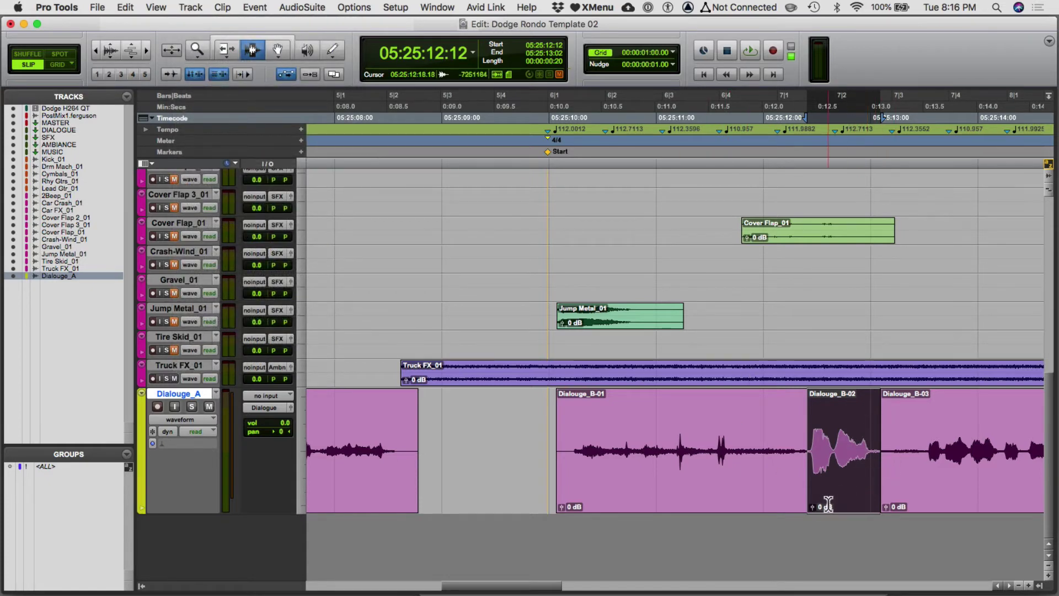
{"action": "left_click_drag", "start_coordinate": [813, 512], "coordinate": [813, 518]}
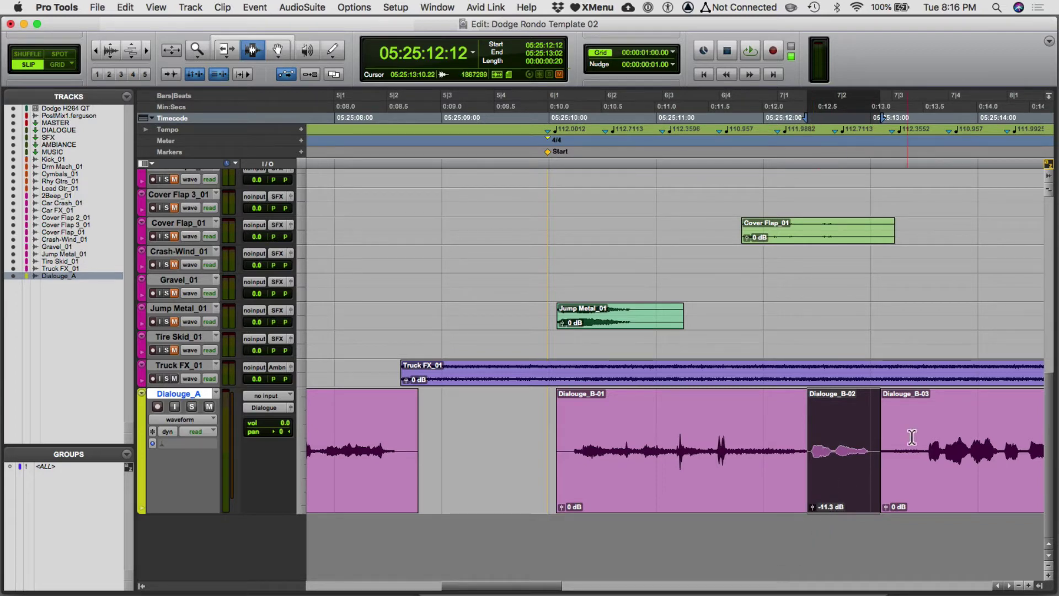
Separate the following phrase in Dialouge_B-03, from 05:25:13:15 to 05:25:14:07, into its own clip.
{"action": "left_click_drag", "start_coordinate": [925, 430], "coordinate": [1006, 431]}
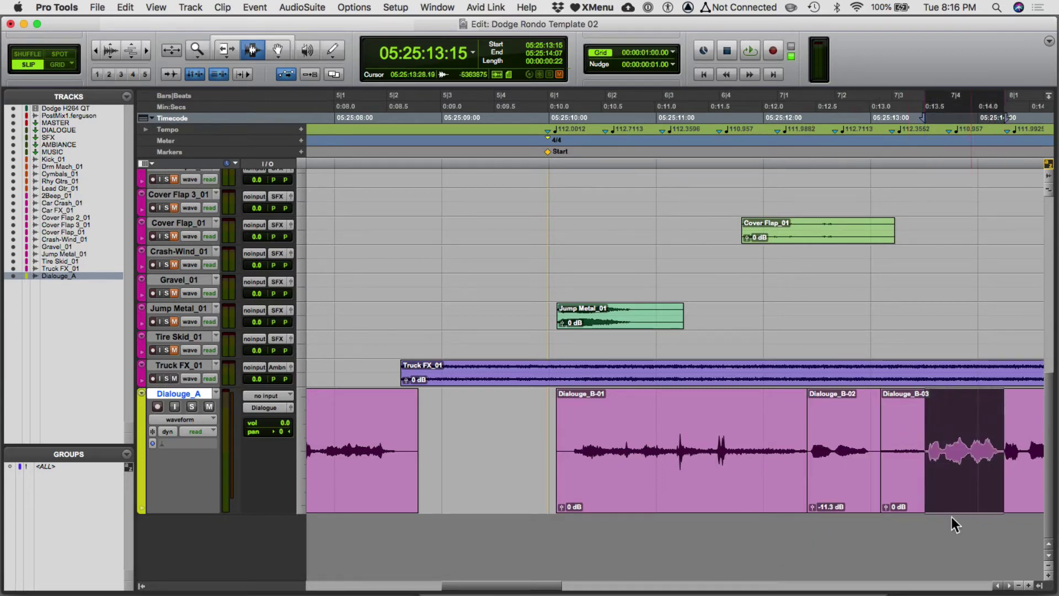
{"action": "key", "text": "super+equal"}
{"action": "key", "text": "super+equal"}
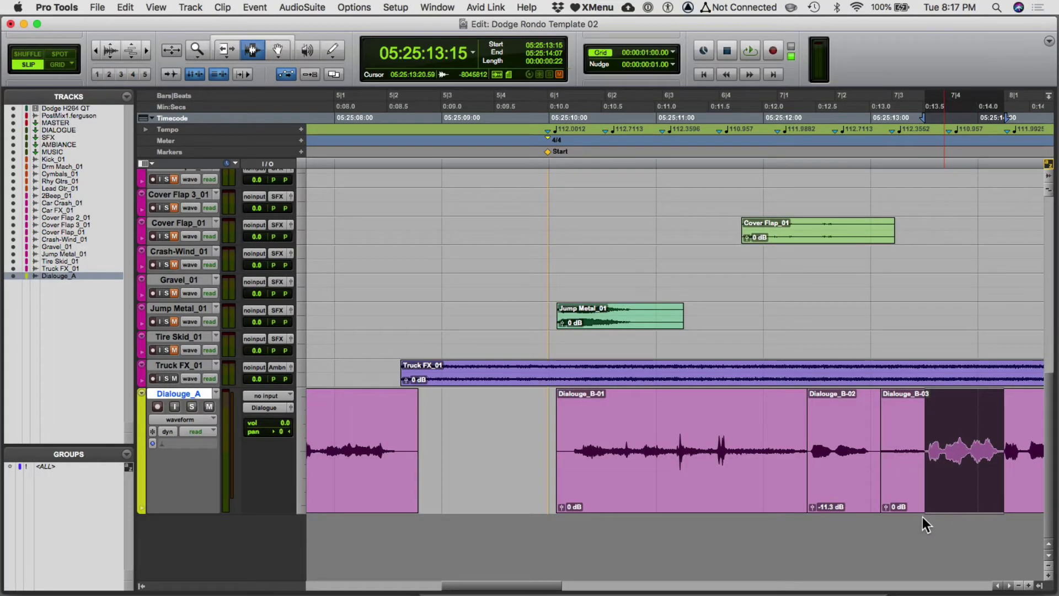
{"action": "key", "text": "super+e"}
{"action": "mouse_move", "coordinate": [930, 506]}
{"action": "left_mouse_down"}
{"action": "mouse_move", "coordinate": [931, 485]}
{"action": "mouse_move", "coordinate": [931, 505]}
{"action": "left_mouse_up"}
Undo the clip separations and the clip gain change on the Dialouge_B clip.
{"action": "key", "text": "super+z"}
{"action": "key", "text": "super+z"}
{"action": "key", "text": "super+z"}
{"action": "key", "text": "super+z"}
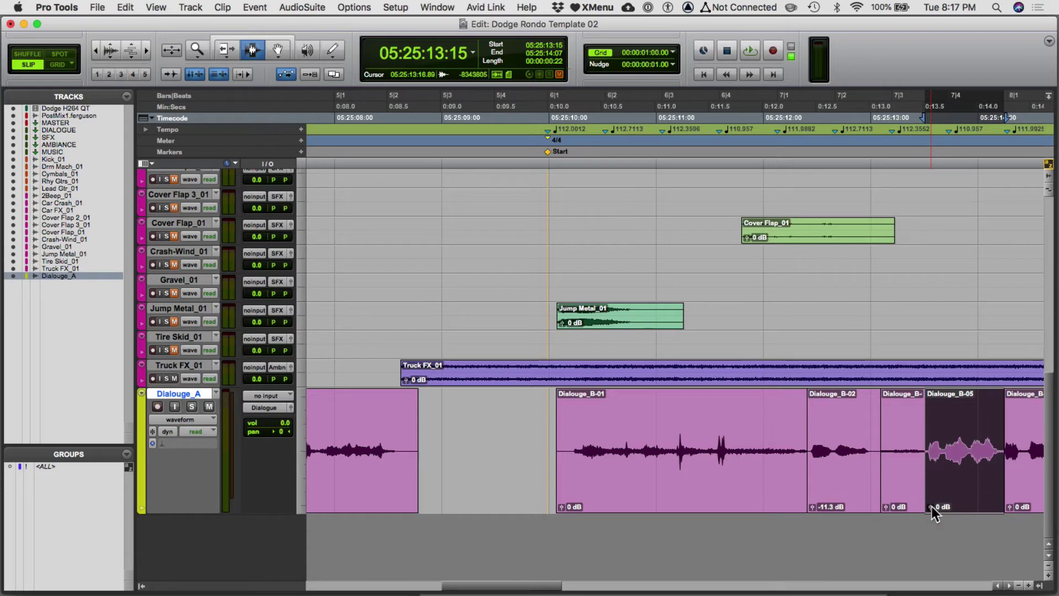
Select the loud phrase of Dialouge_B from 05:25:12:12 to 05:25:13:01 and separate it into its own clip.
{"action": "left_click", "coordinate": [908, 465]}
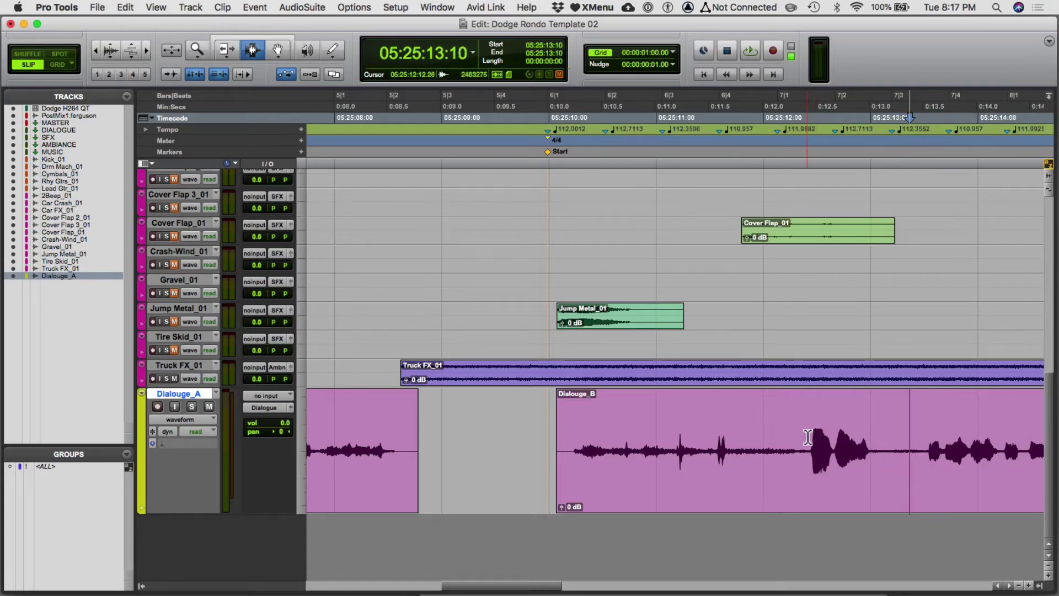
{"action": "left_click_drag", "start_coordinate": [807, 436], "coordinate": [877, 427]}
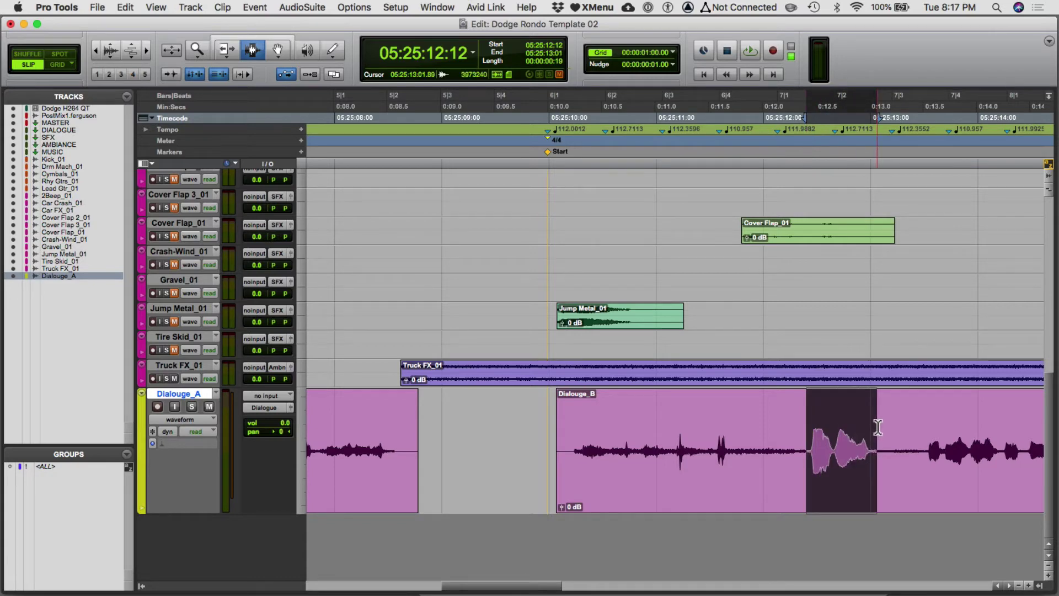
{"action": "key", "text": "super+e"}
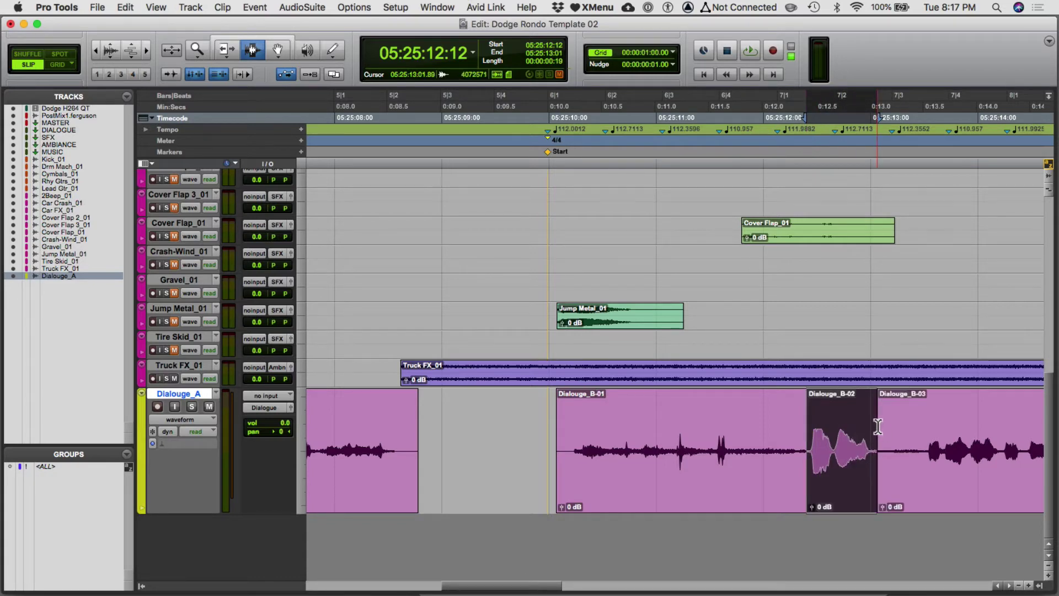
Show the Clip Effects controls and give Dialouge_B-02 a high-pass filter at 599.1 Hz with a 24dB/O slope.
{"action": "left_click", "coordinate": [1050, 41]}
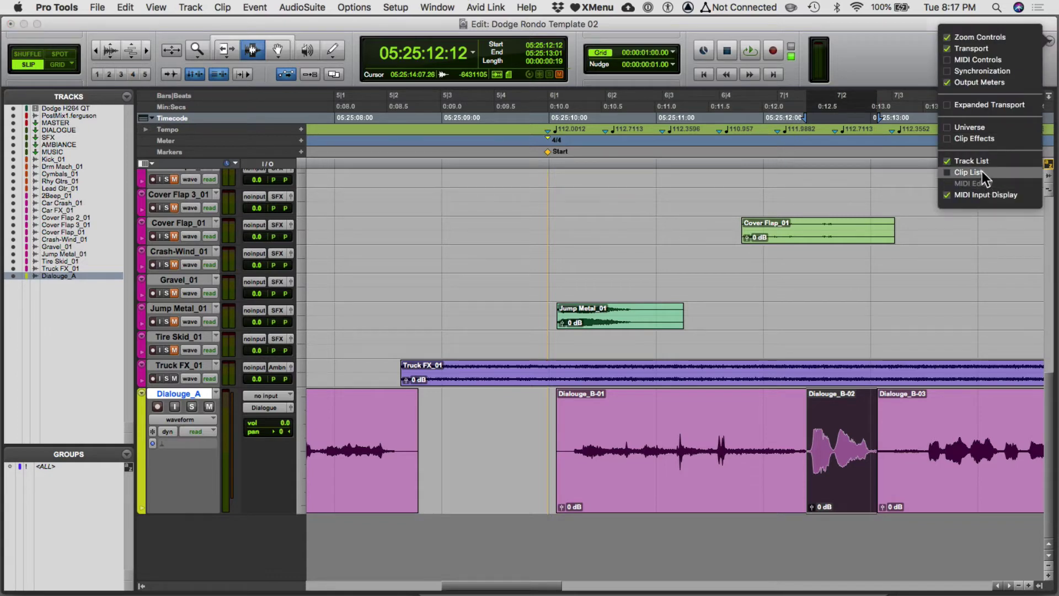
{"action": "left_click", "coordinate": [948, 139]}
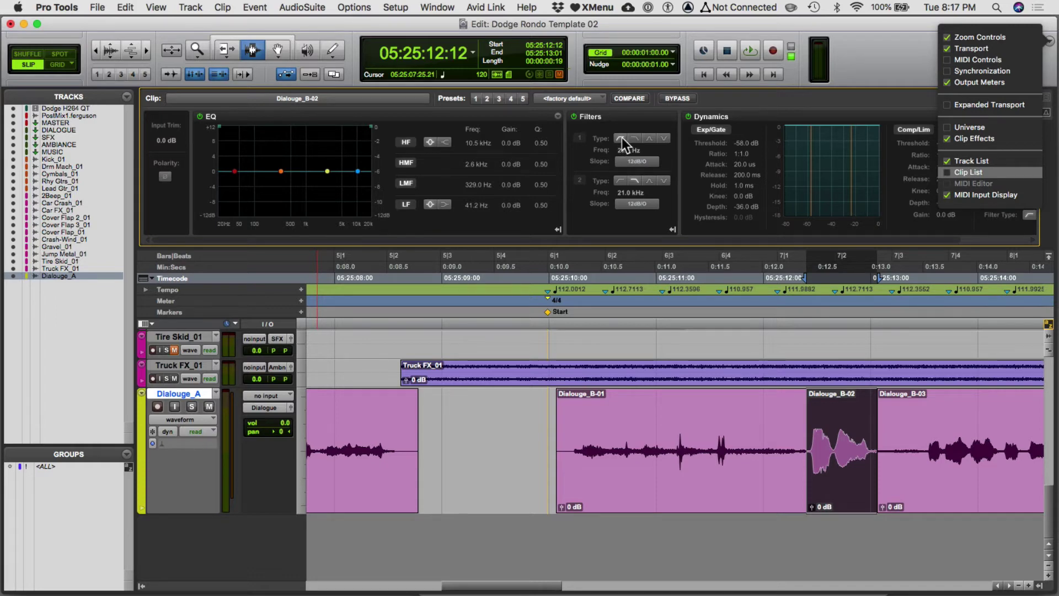
{"action": "left_click", "coordinate": [575, 116]}
{"action": "left_click", "coordinate": [575, 116]}
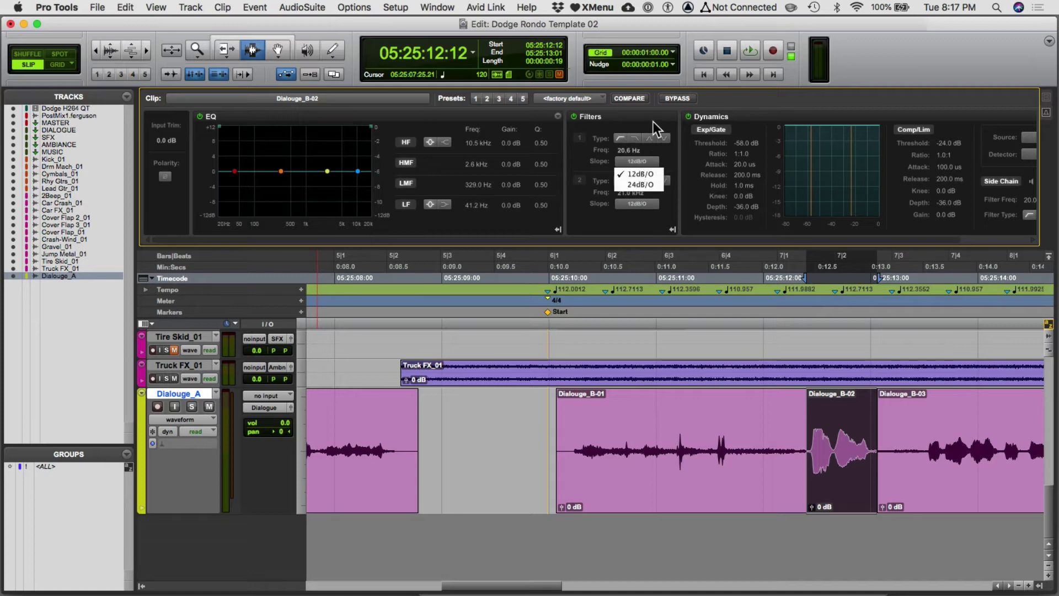
{"action": "left_click", "coordinate": [640, 184]}
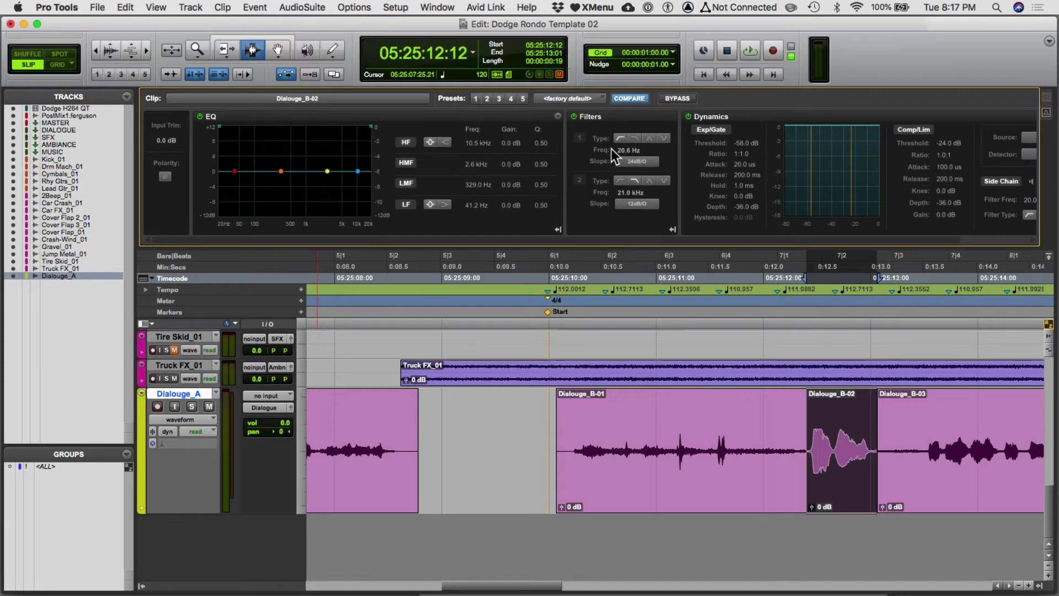
{"action": "left_click", "coordinate": [579, 138]}
{"action": "left_click_drag", "start_coordinate": [220, 126], "coordinate": [297, 137]}
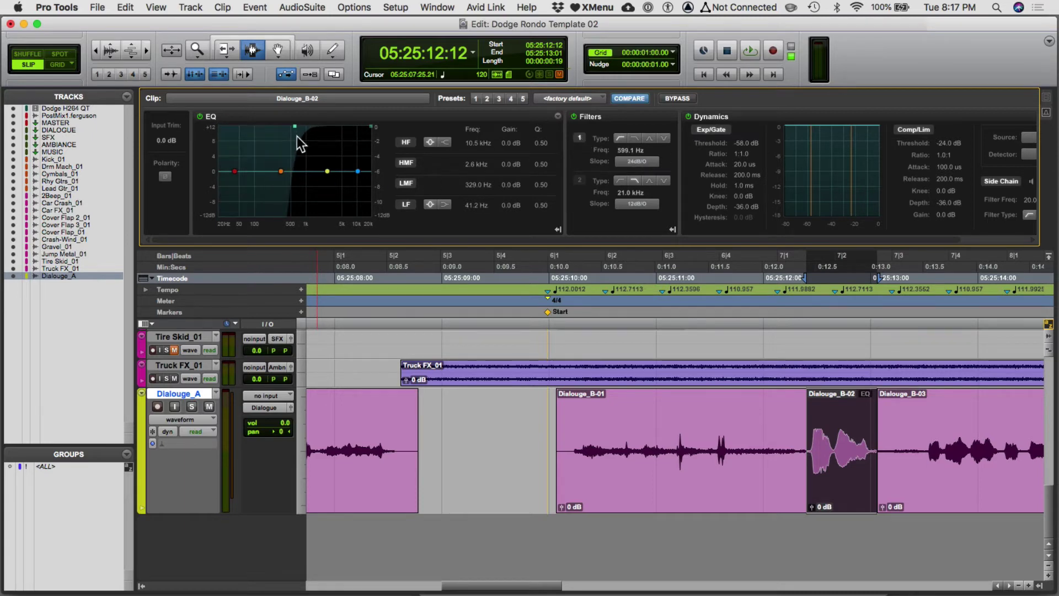
Play the filtered Dialouge_B-02 clip, and boost its HF band by 8.7 dB at 3.1 kHz.
{"action": "key", "text": "space"}
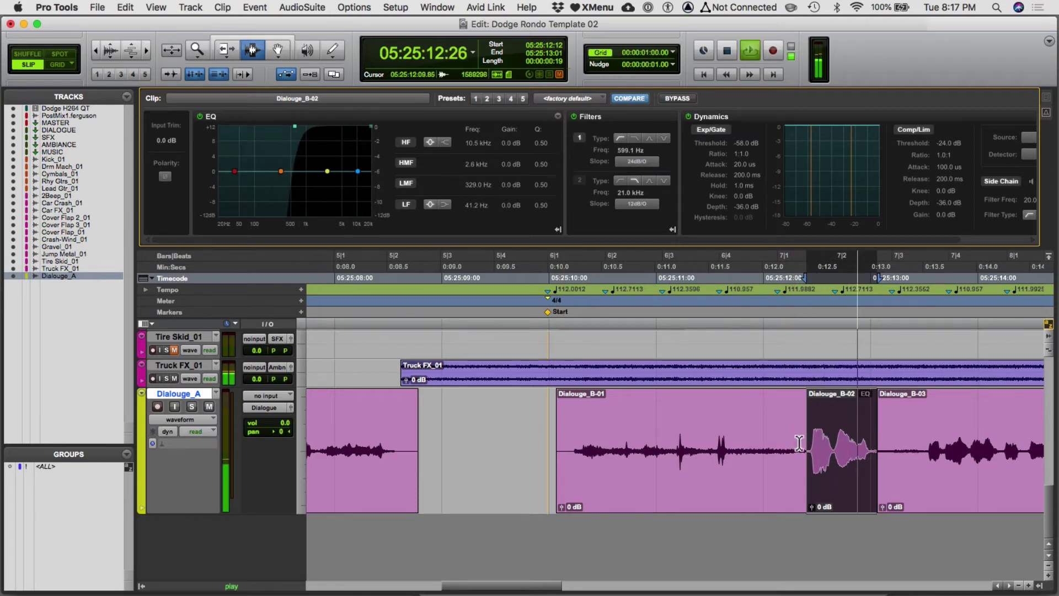
{"action": "key", "text": "space"}
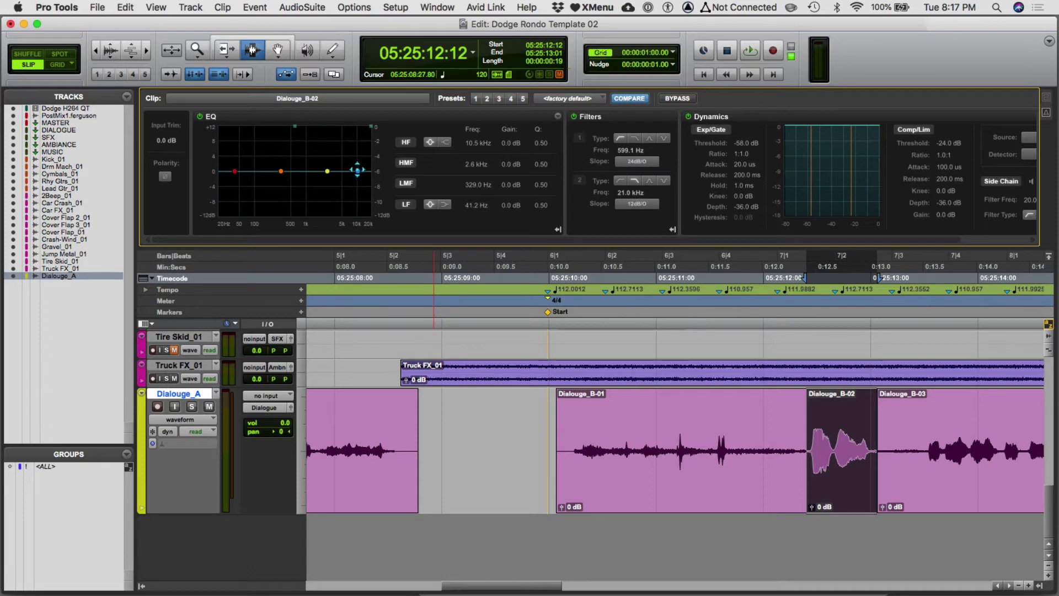
{"action": "left_click_drag", "start_coordinate": [358, 171], "coordinate": [329, 135]}
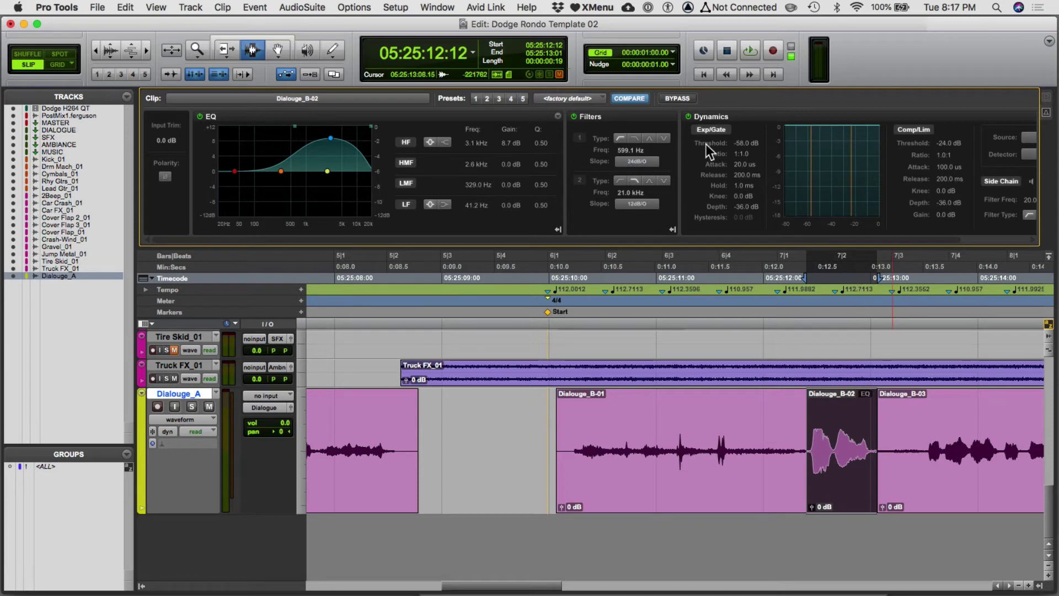
Undo the clip EQ and filter changes and the separation of the Dialouge_B clip.
{"action": "key", "text": "super+z"}
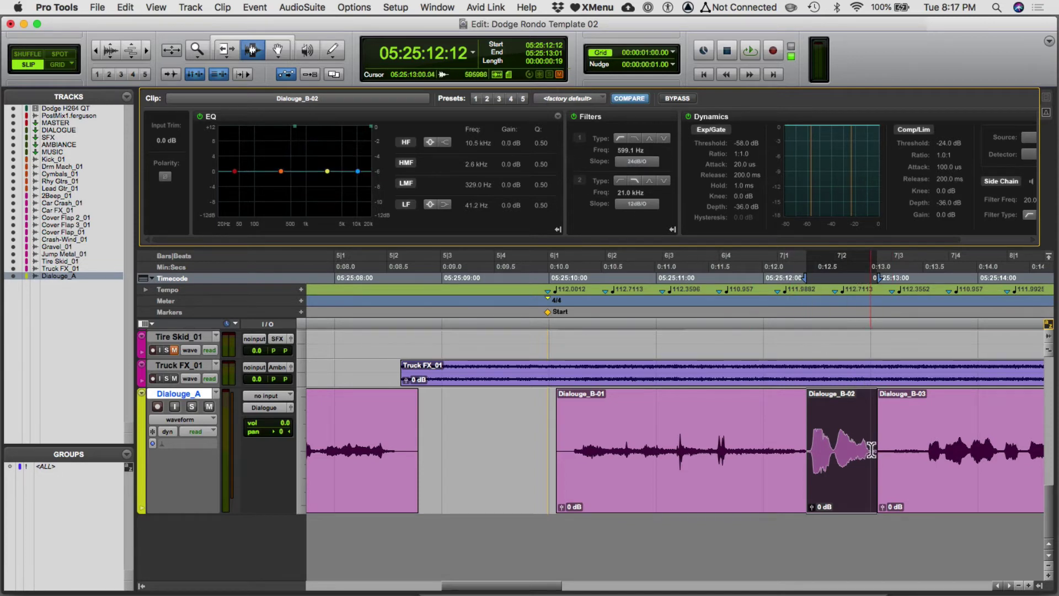
{"action": "key", "text": "super+z"}
{"action": "key", "text": "super+z"}
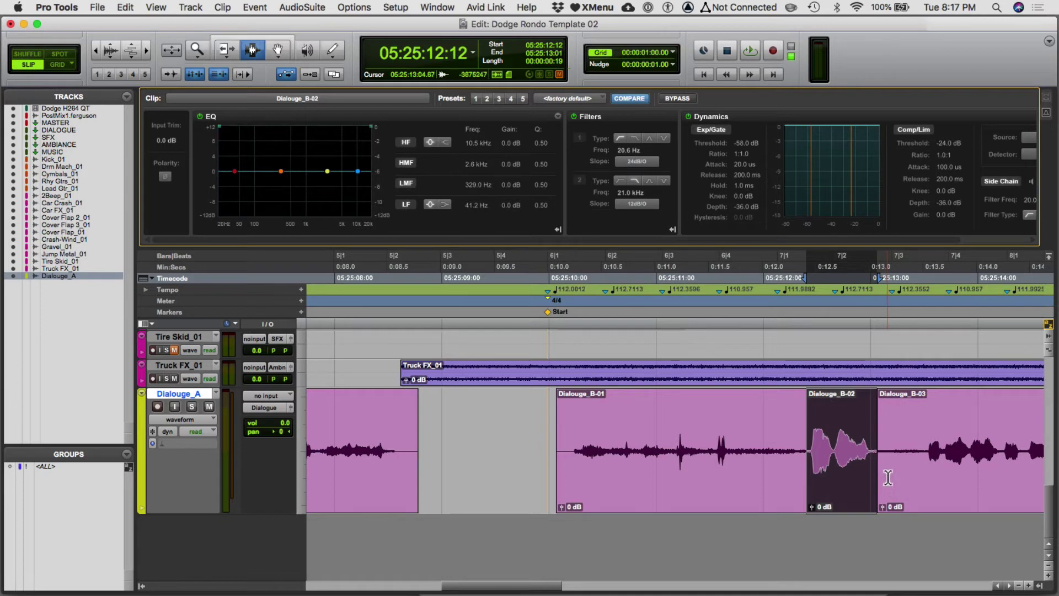
{"action": "key", "text": "super+z"}
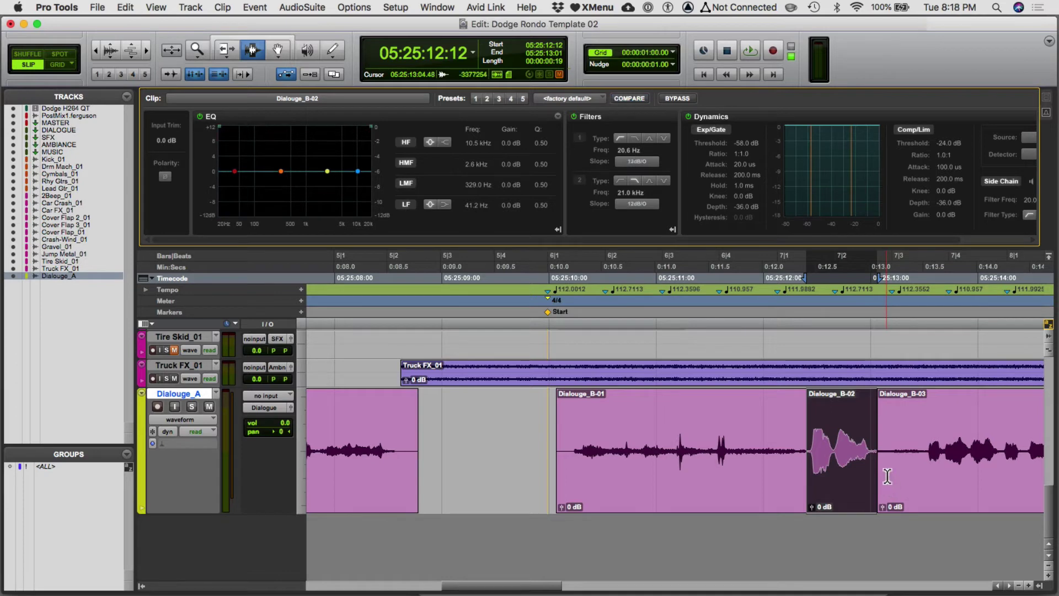
{"action": "key", "text": "super+z"}
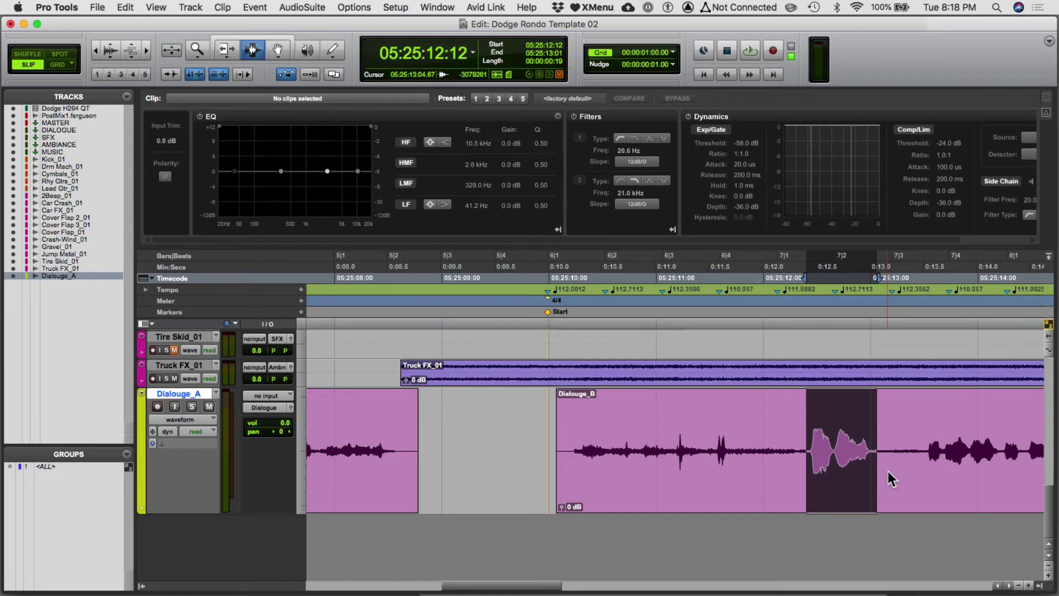
Set the Dialouge_A track height to small and hide the Clip Effects controls.
{"action": "key", "text": "ctrl+alt+super+w"}
{"action": "key", "text": "ctrl+alt+super+w"}
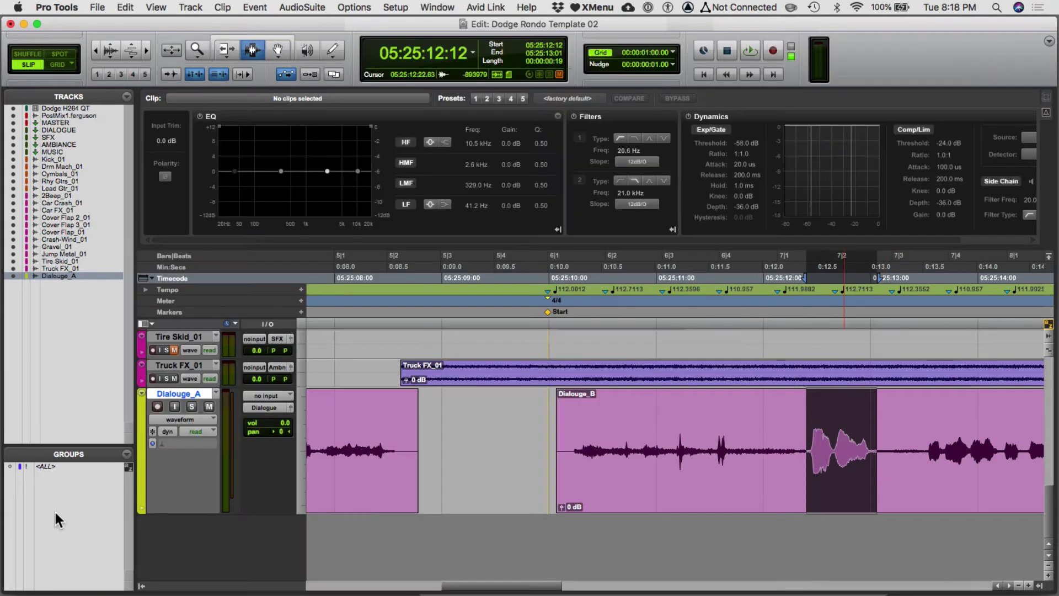
{"action": "left_click", "coordinate": [301, 438]}
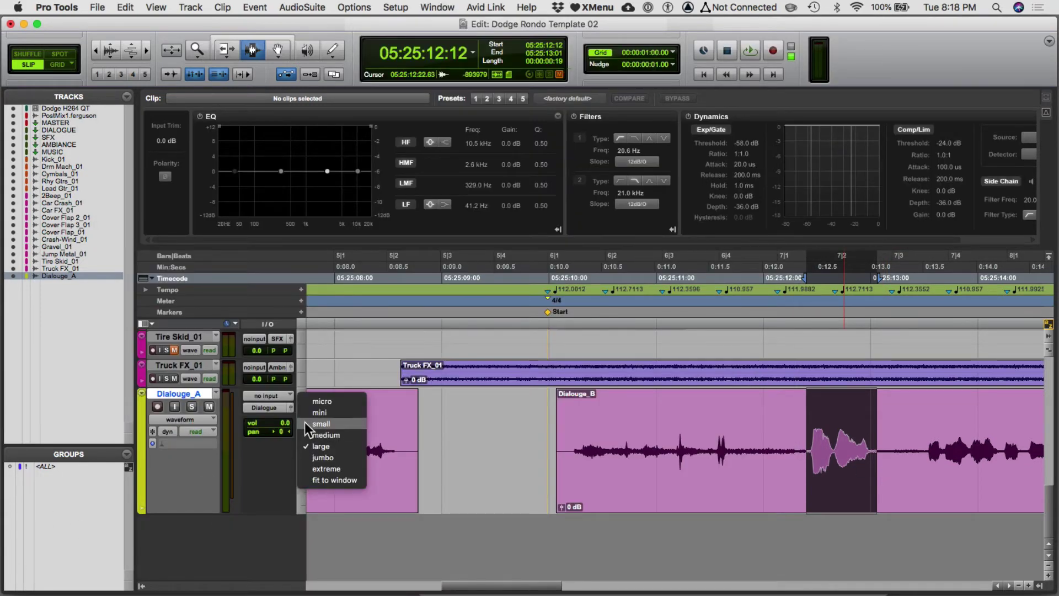
{"action": "left_click", "coordinate": [305, 422]}
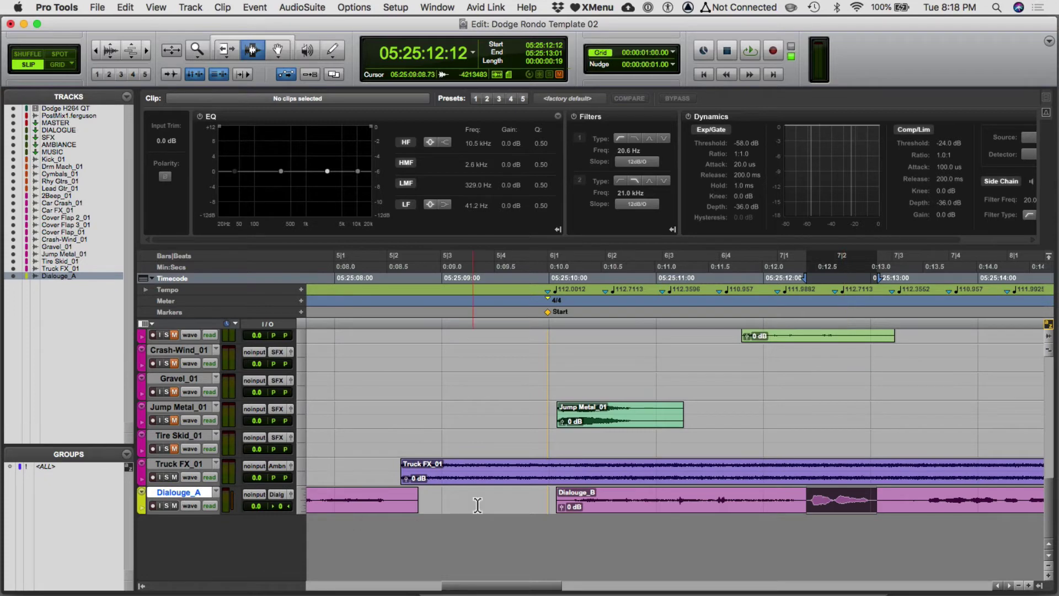
{"action": "key", "text": "super+bracketleft"}
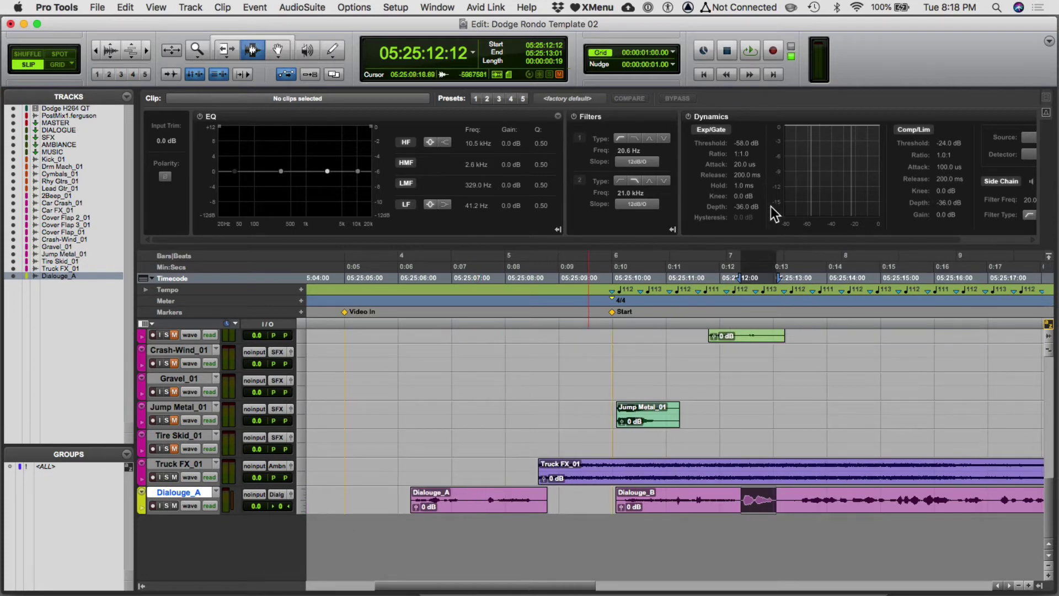
{"action": "left_click", "coordinate": [1051, 41]}
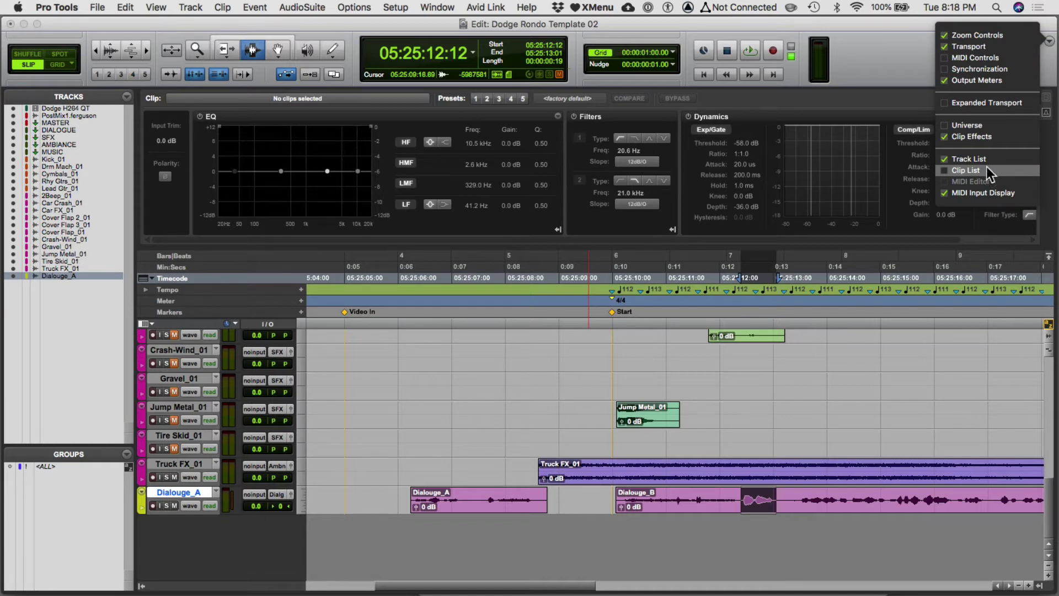
{"action": "left_click", "coordinate": [974, 136]}
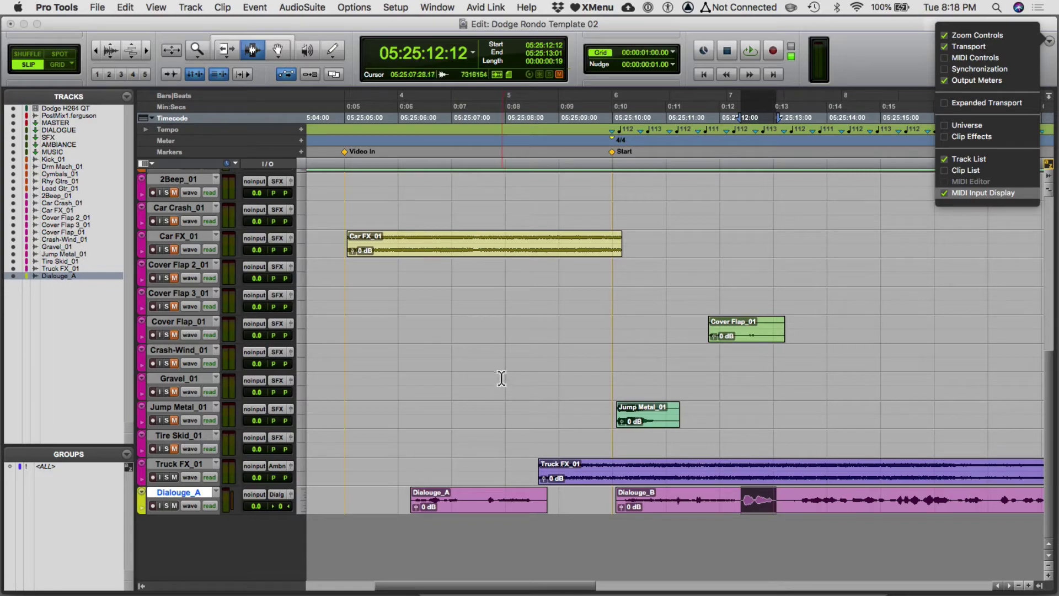
Place the edit cursor just before the first Car FX_01 clip and show the full length of the session.
{"action": "key", "text": "super+equal"}
{"action": "key", "text": "super+equal"}
{"action": "scroll", "coordinate": [415, 403], "scroll_direction": "up", "scroll_amount": 5}
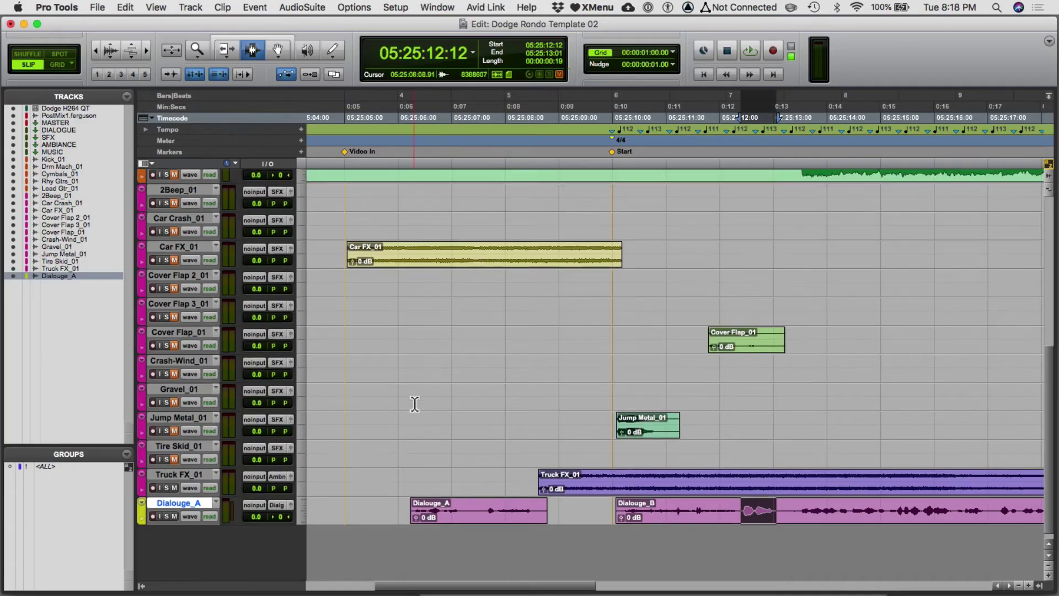
{"action": "left_click", "coordinate": [344, 315]}
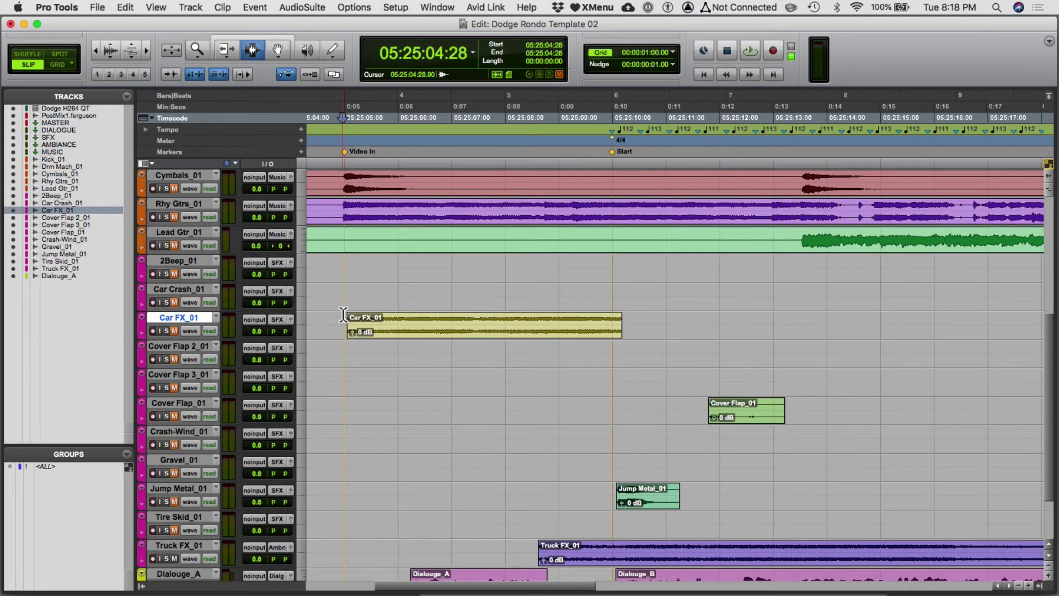
{"action": "key", "text": "super+bracketleft"}
{"action": "key", "text": "super+bracketleft"}
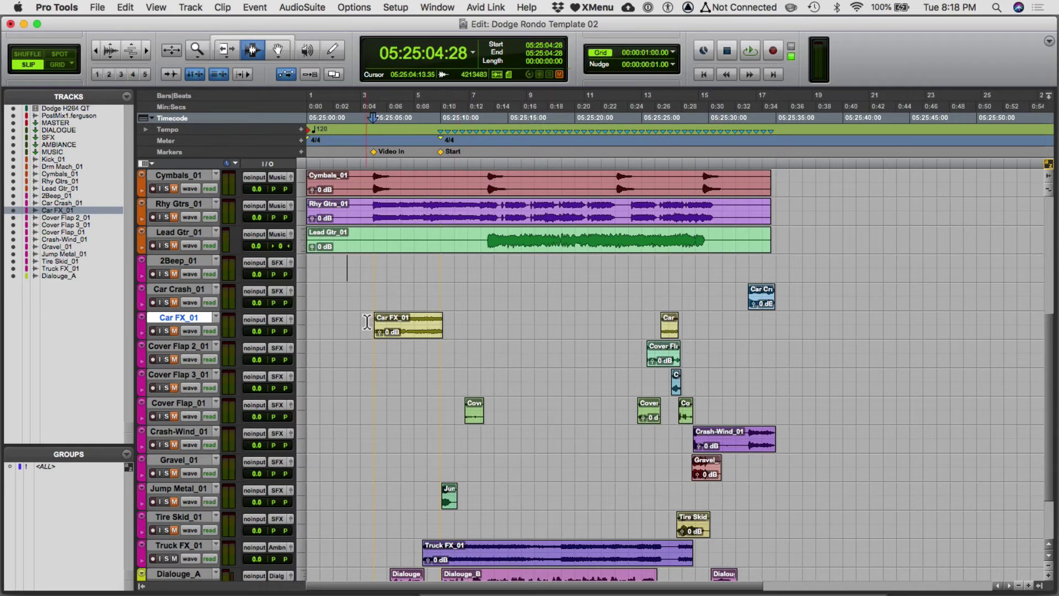
{"action": "scroll", "coordinate": [372, 330], "scroll_direction": "down", "scroll_amount": 3}
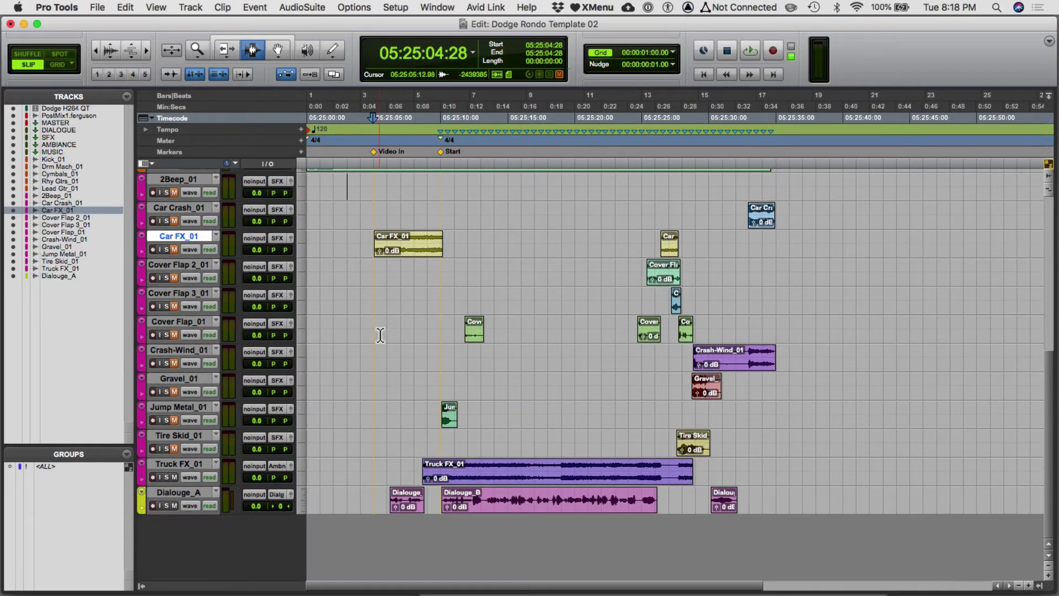
Play from 05:25:10:21 in Dialouge_B and lower the TruckFX_01 fader to -23.5 dB in the mixer.
{"action": "left_click", "coordinate": [451, 501]}
{"action": "key", "text": "space"}
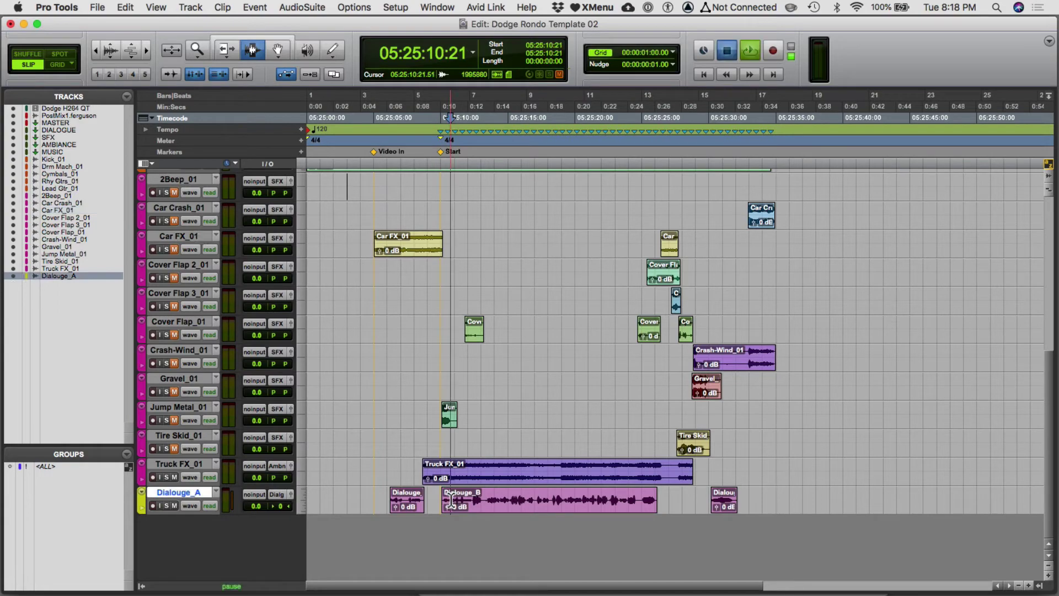
{"action": "key", "text": "space"}
{"action": "key", "text": "super+equal"}
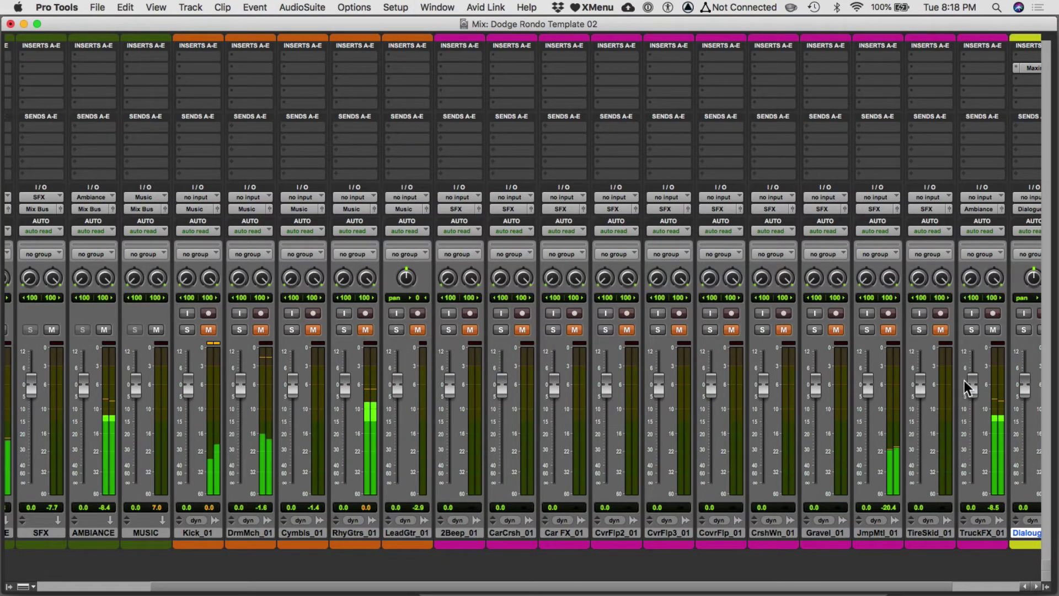
{"action": "left_click_drag", "start_coordinate": [969, 385], "coordinate": [968, 441]}
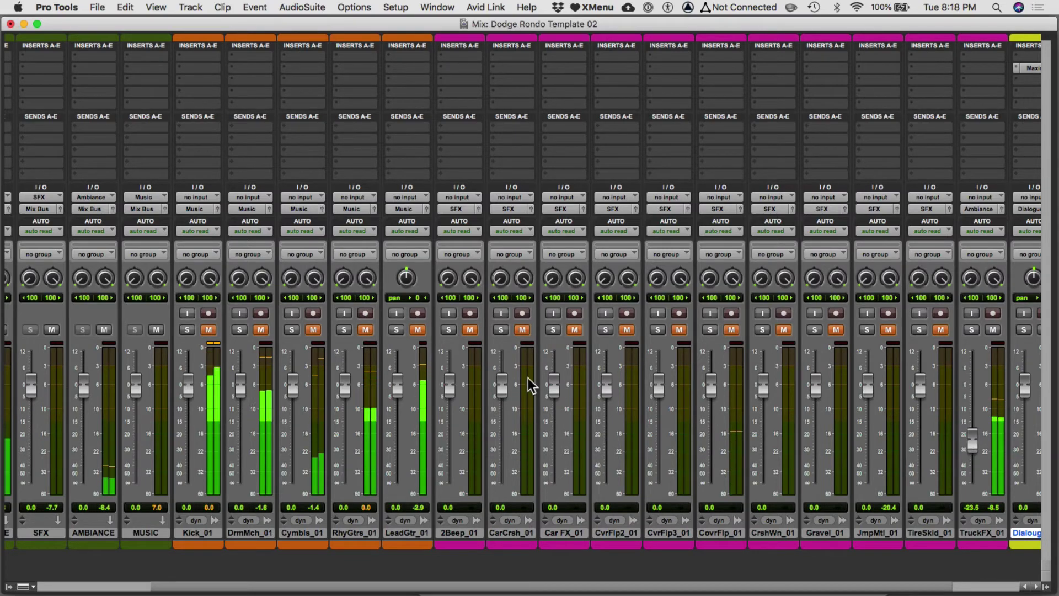
Select the channels from 2Beep_01 through TruckFX_01 and unmute the muted effects tracks together.
{"action": "scroll", "coordinate": [695, 474], "scroll_direction": "right", "scroll_amount": 3}
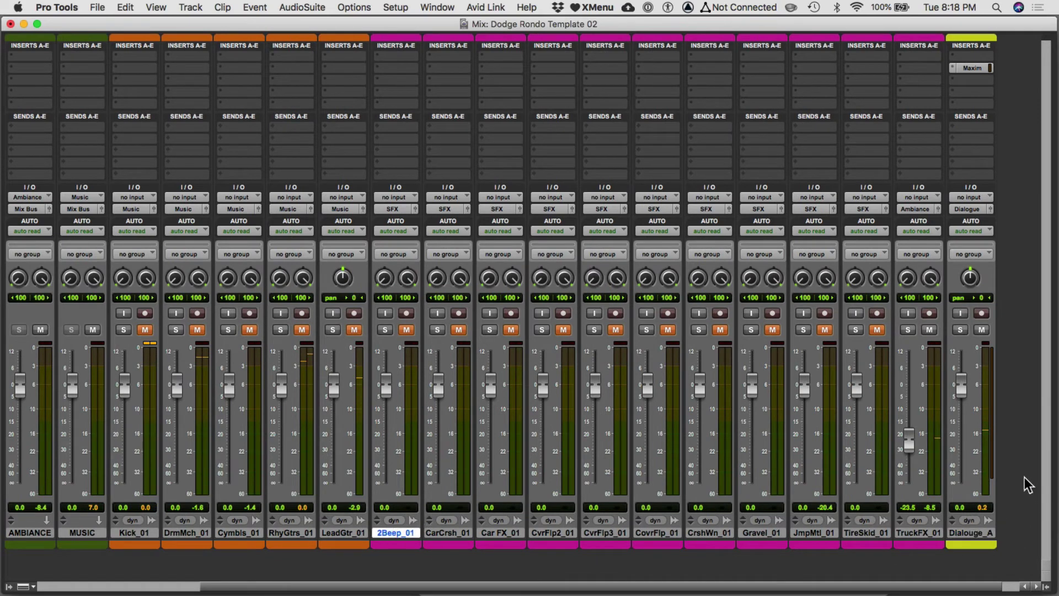
{"action": "left_click", "coordinate": [913, 531], "text": "shift"}
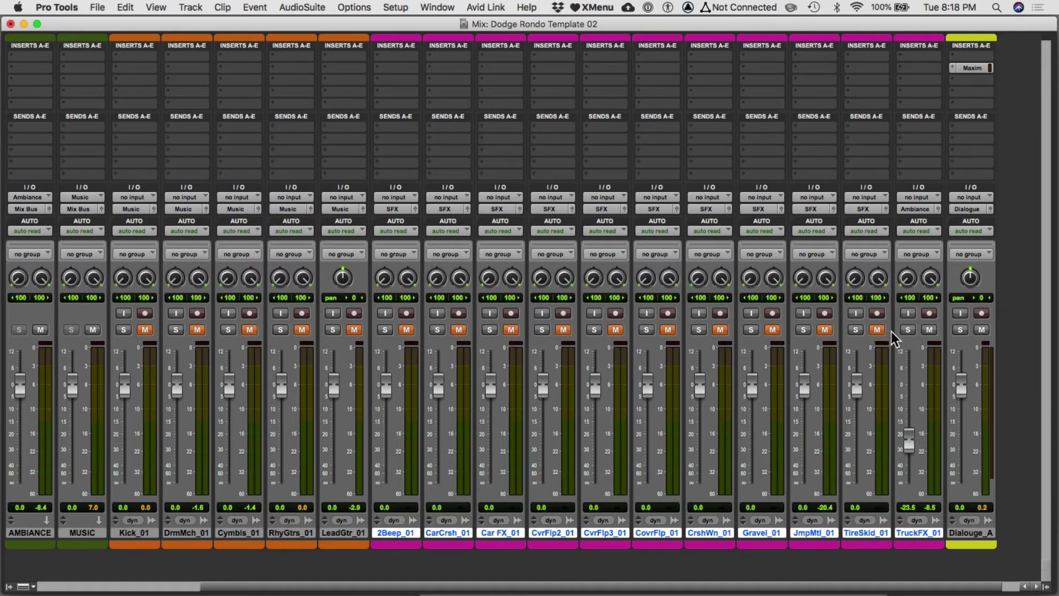
{"action": "left_click", "coordinate": [876, 329]}
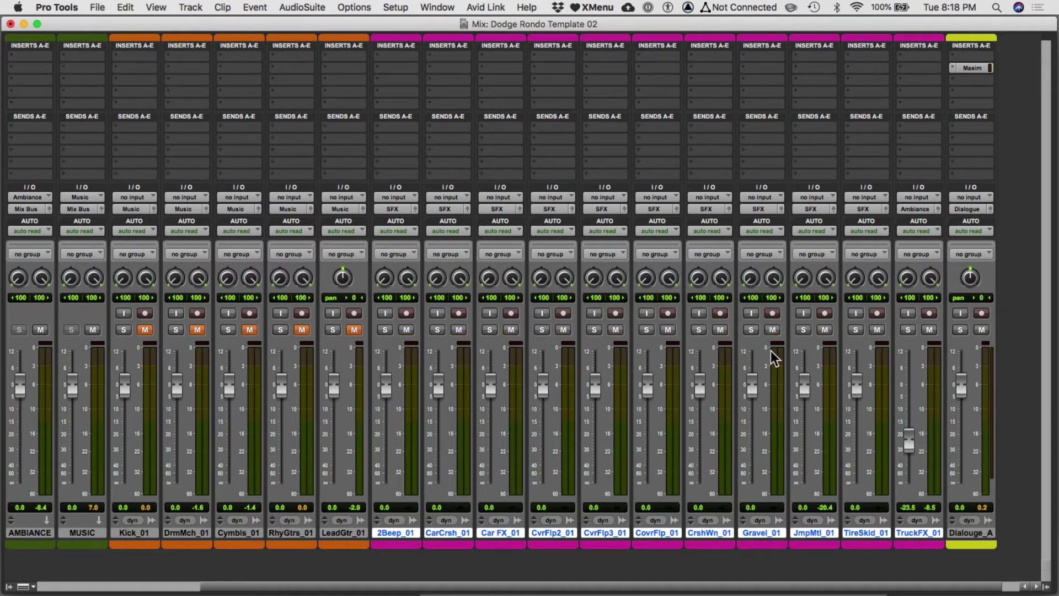
Play from 05:25:04:22 and lower the Car FX_01 fader to -16.9 dB, JmpMtl_01 to -16.3 dB and CovrFlp_01 to -7.3 dB.
{"action": "key", "text": "super+equal"}
{"action": "left_click", "coordinate": [371, 237]}
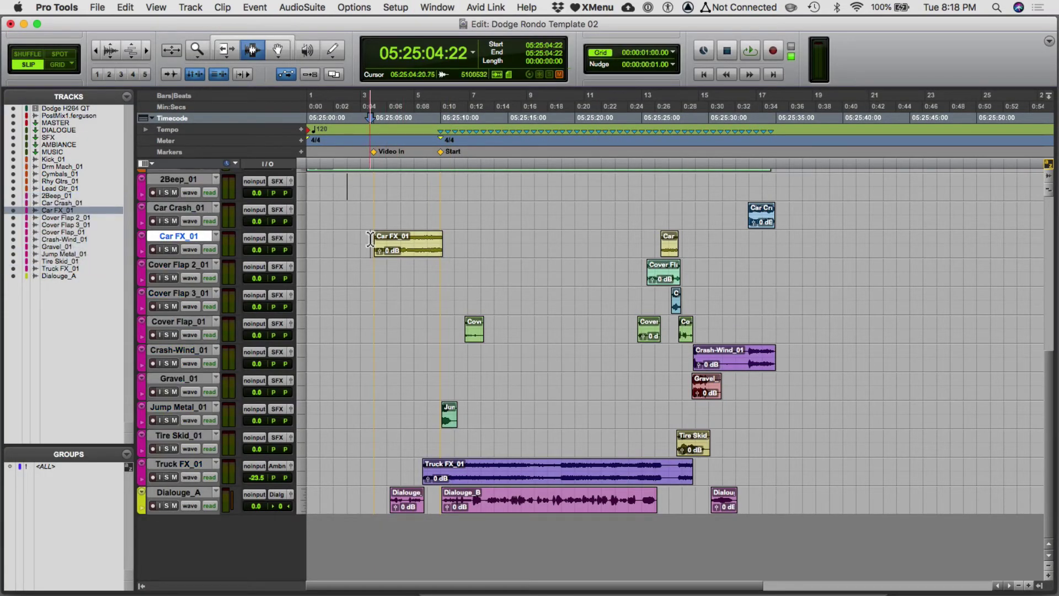
{"action": "key", "text": "super+equal"}
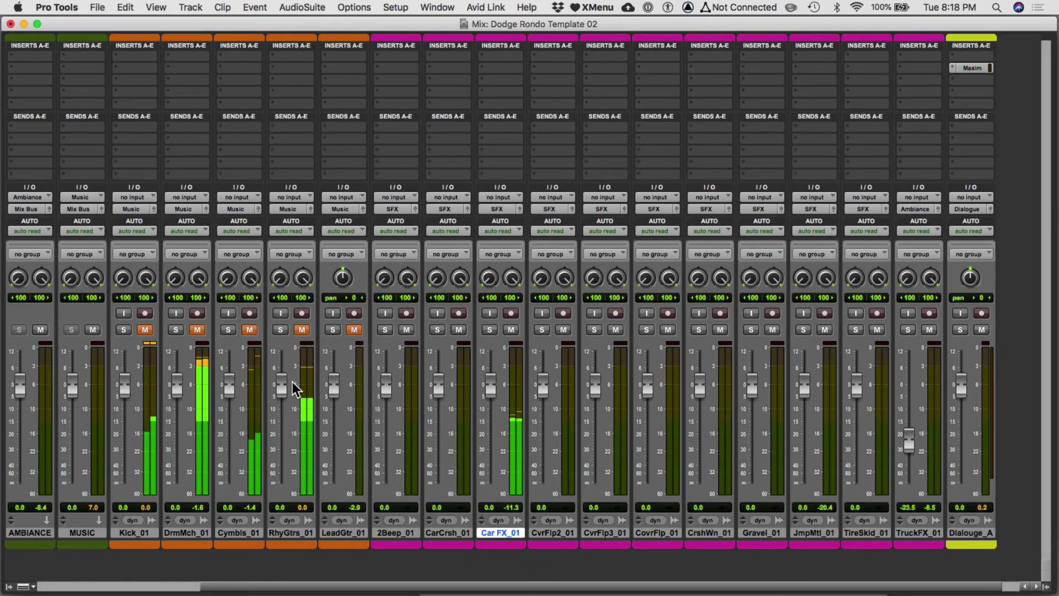
{"action": "left_click_drag", "start_coordinate": [485, 395], "coordinate": [492, 433]}
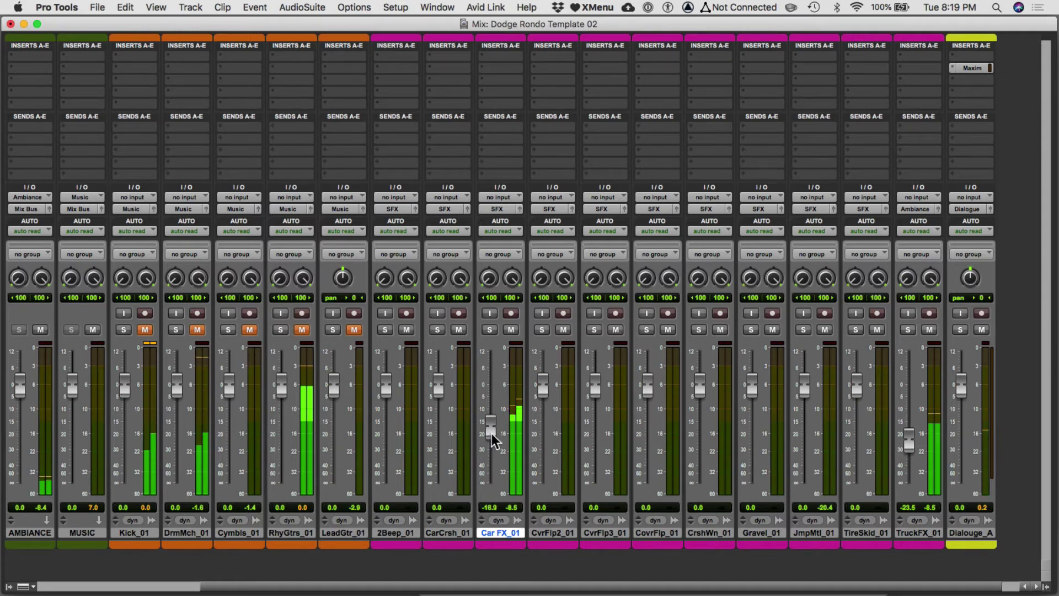
{"action": "left_click_drag", "start_coordinate": [804, 391], "coordinate": [802, 439]}
{"action": "left_click_drag", "start_coordinate": [646, 386], "coordinate": [650, 408]}
Display the video window, shrink it and place it clear of the sound-effects channels.
{"action": "key", "text": "super+9"}
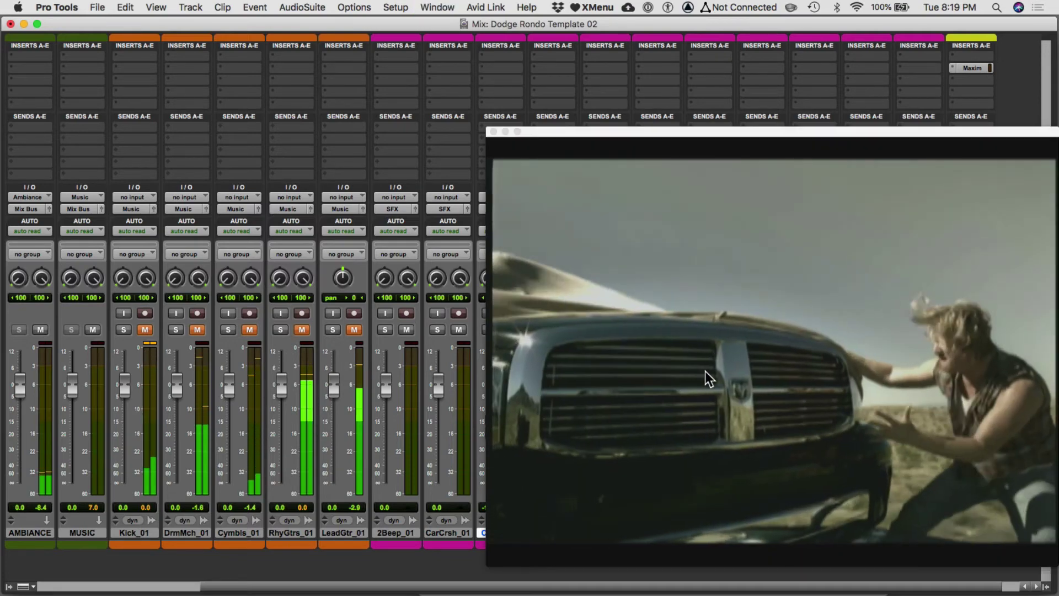
{"action": "left_click_drag", "start_coordinate": [809, 141], "coordinate": [129, 18]}
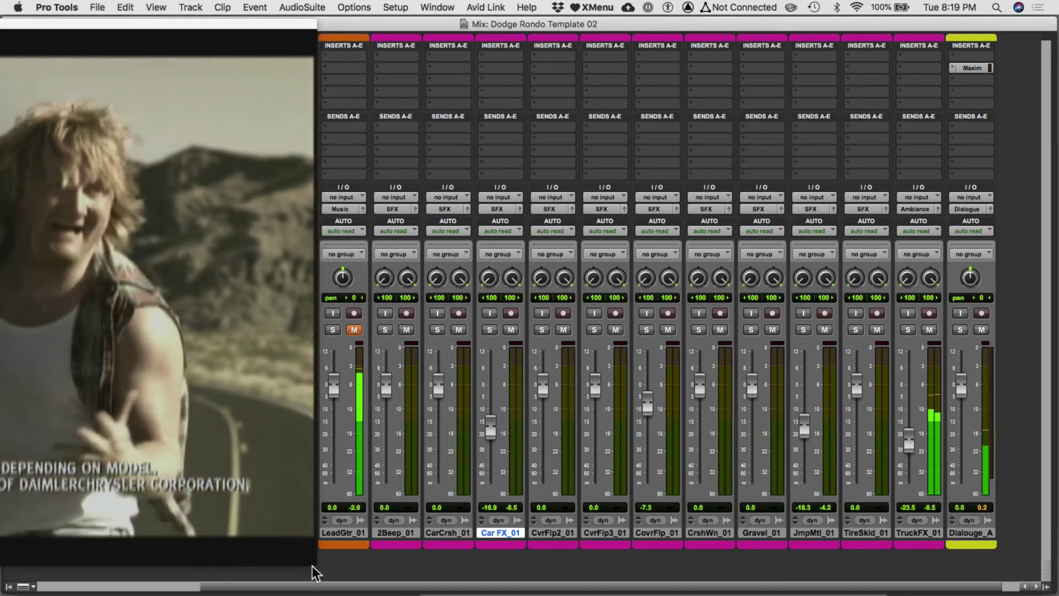
{"action": "key", "text": "super+9"}
{"action": "key", "text": "super+9"}
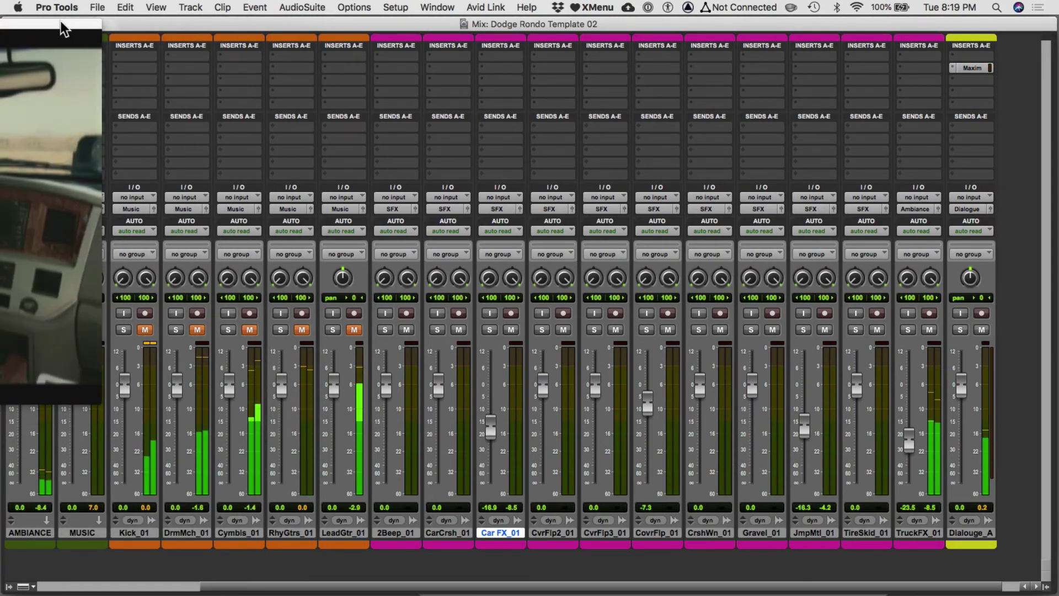
{"action": "left_click_drag", "start_coordinate": [60, 21], "coordinate": [271, 8]}
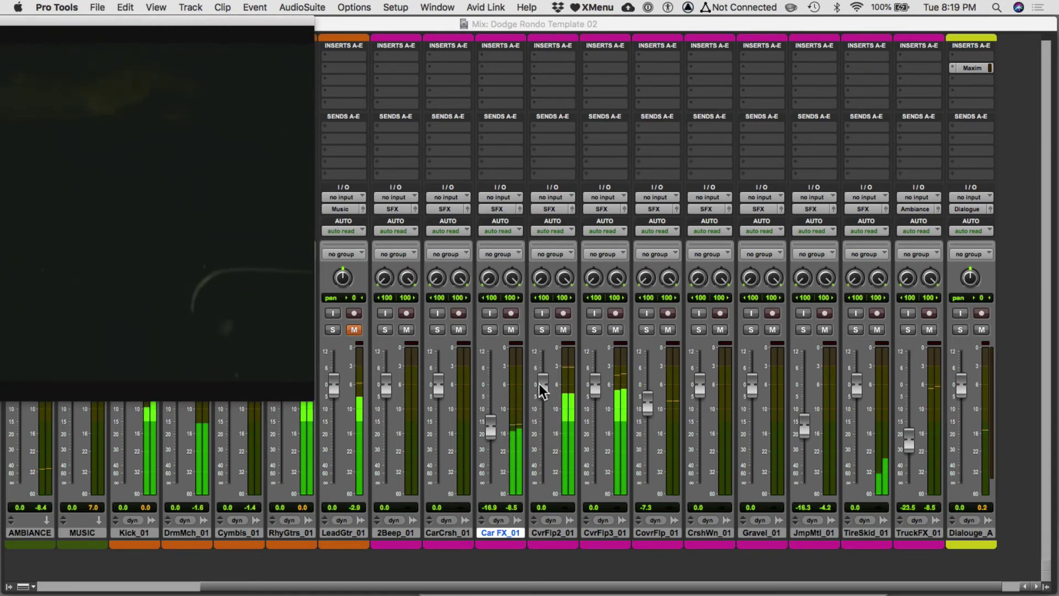
During playback, lower the CvrFlp2_01 fader to -1.7 dB, TireSkid_01 to -3.3 dB and CrshWn_01 to -6.5 dB.
{"action": "left_click_drag", "start_coordinate": [541, 384], "coordinate": [543, 393]}
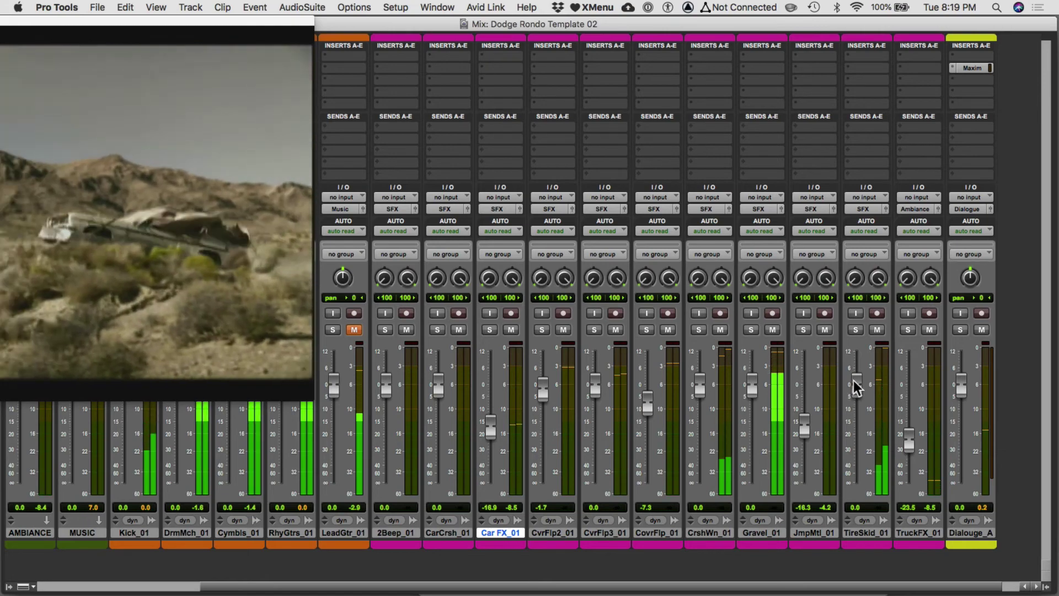
{"action": "left_click_drag", "start_coordinate": [853, 379], "coordinate": [853, 391]}
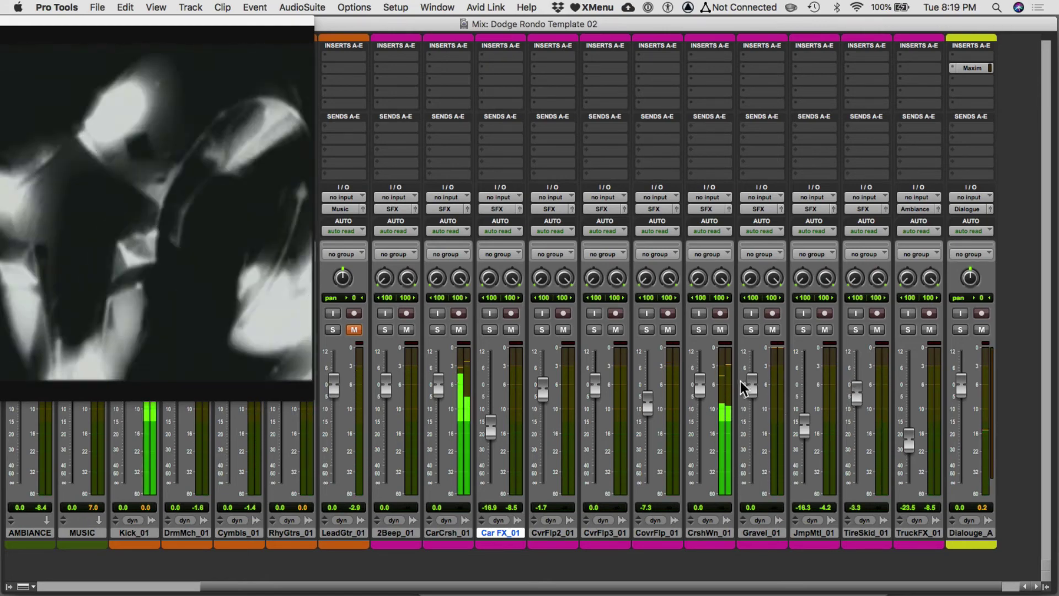
{"action": "left_click_drag", "start_coordinate": [701, 389], "coordinate": [702, 404]}
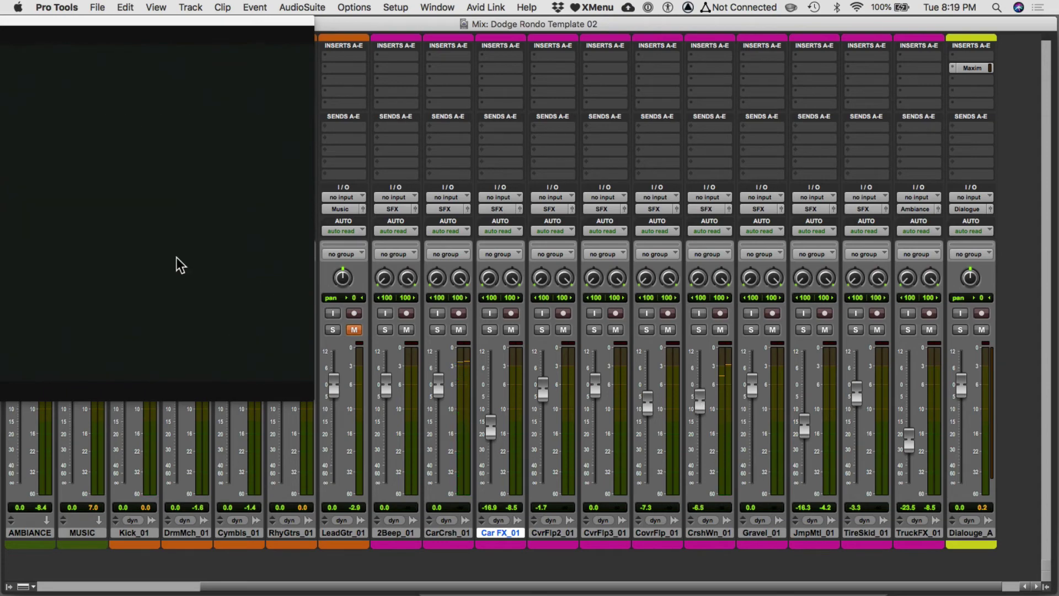
Move the video window off the bus channels, set the SFX fader to -3.3 dB and AMBIANCE to +1.1 dB, and close the video window.
{"action": "left_click_drag", "start_coordinate": [140, 26], "coordinate": [853, 28]}
{"action": "key", "text": "ctrl+alt+super+w"}
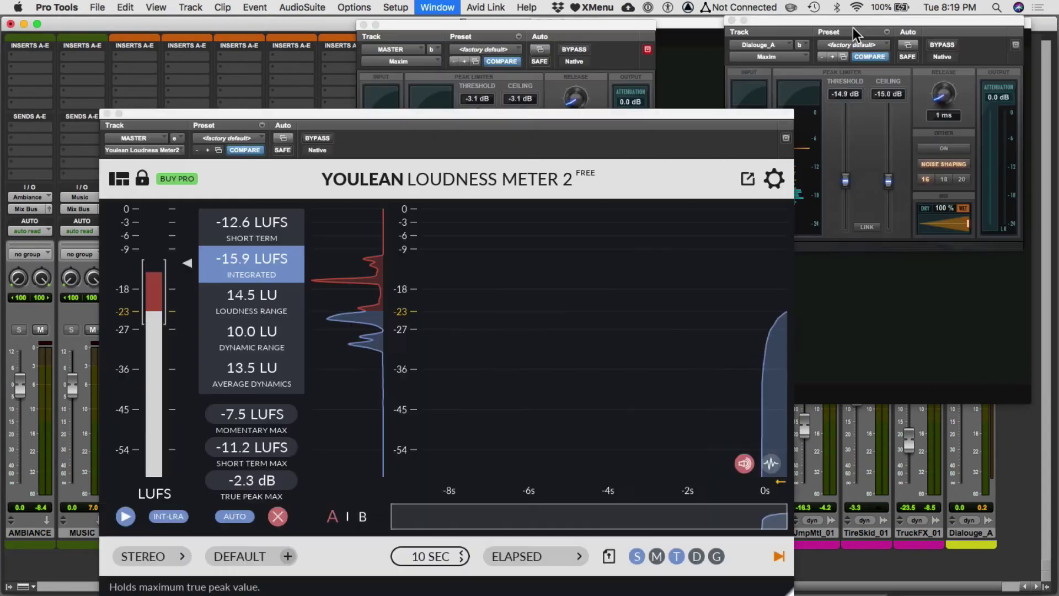
{"action": "key", "text": "ctrl+alt+super+w"}
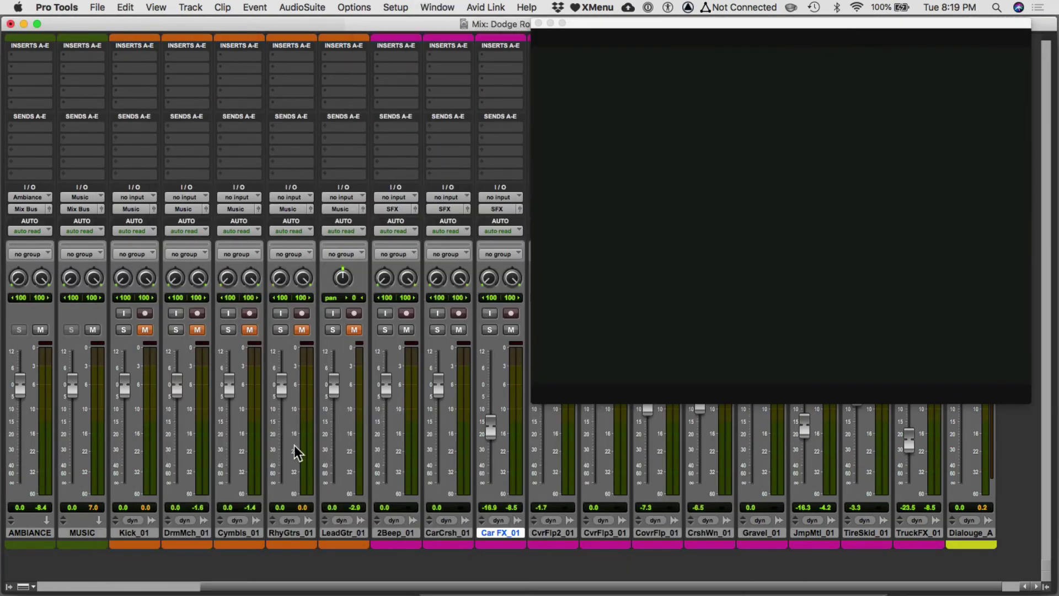
{"action": "left_click_drag", "start_coordinate": [252, 590], "coordinate": [72, 593]}
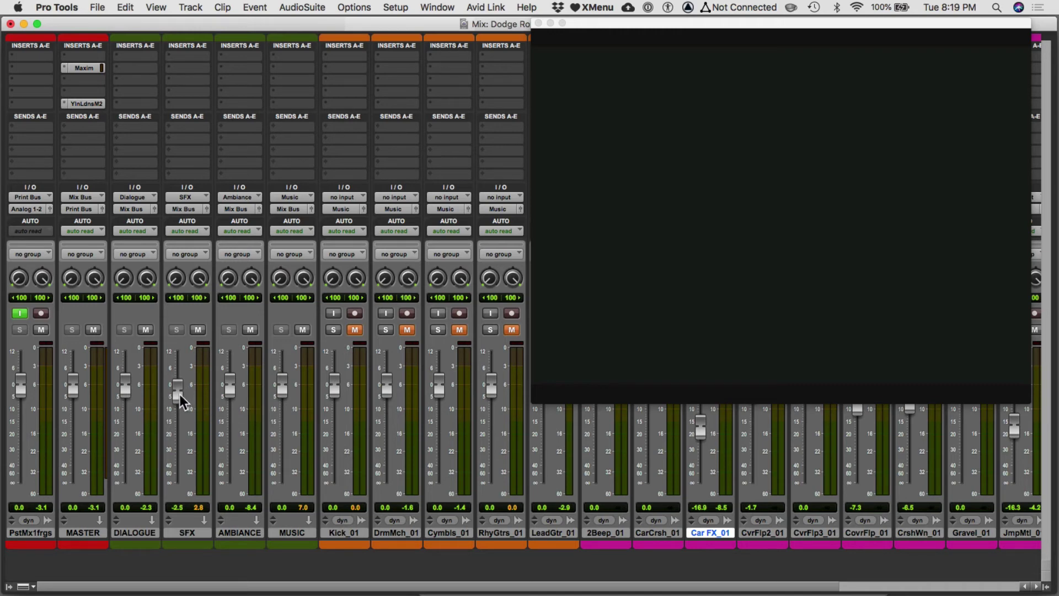
{"action": "left_click_drag", "start_coordinate": [180, 394], "coordinate": [179, 395]}
{"action": "left_click", "coordinate": [538, 24]}
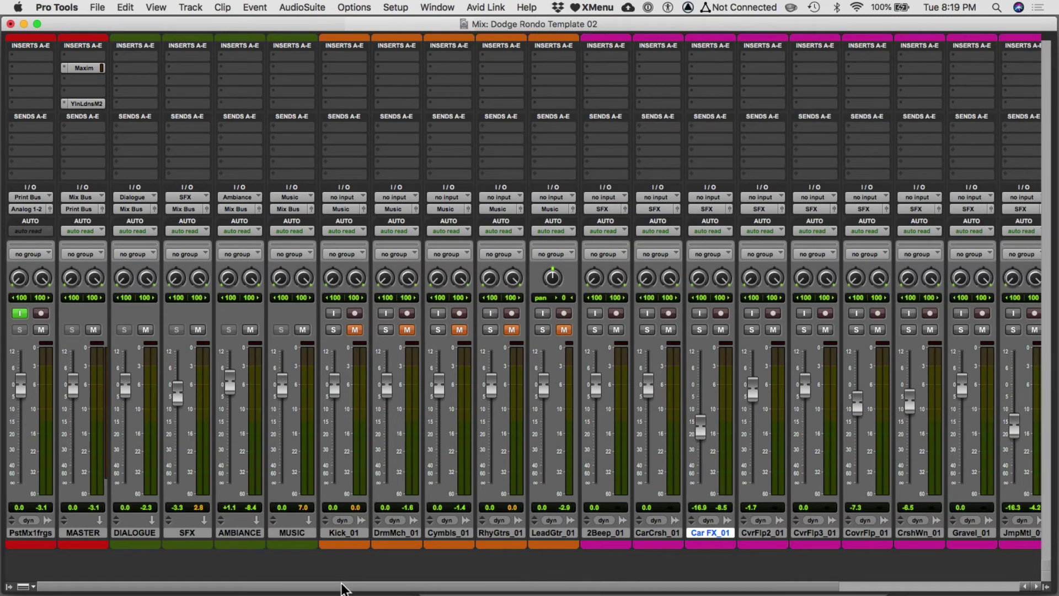
Open the MASTER channel's Youlean Loudness Meter and Maxim limiter and arrange the two plug-in windows side by side.
{"action": "left_click_drag", "start_coordinate": [342, 585], "coordinate": [286, 558]}
{"action": "left_click", "coordinate": [83, 104]}
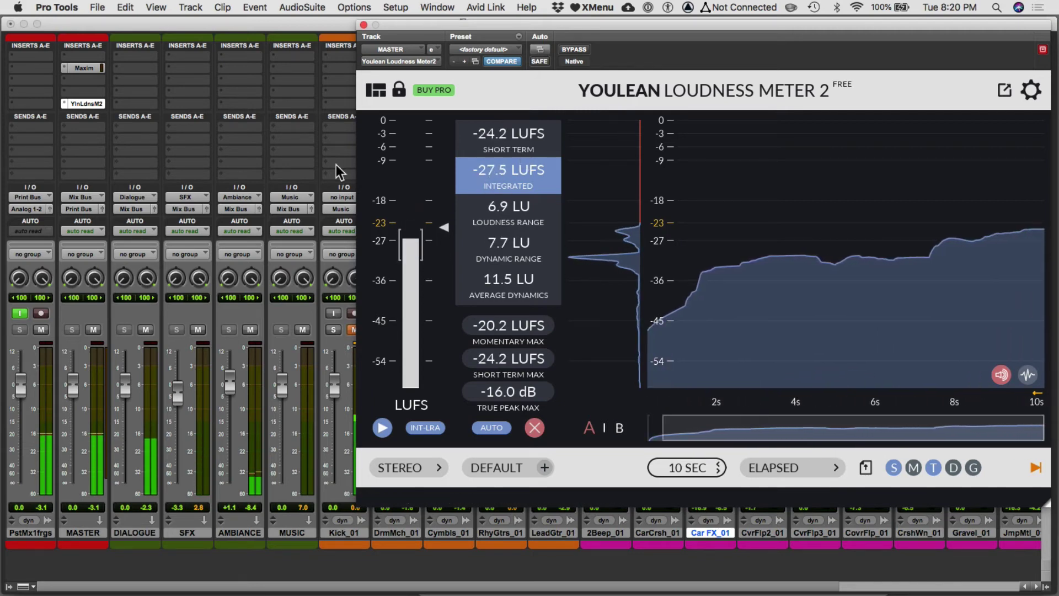
{"action": "left_click", "coordinate": [86, 74]}
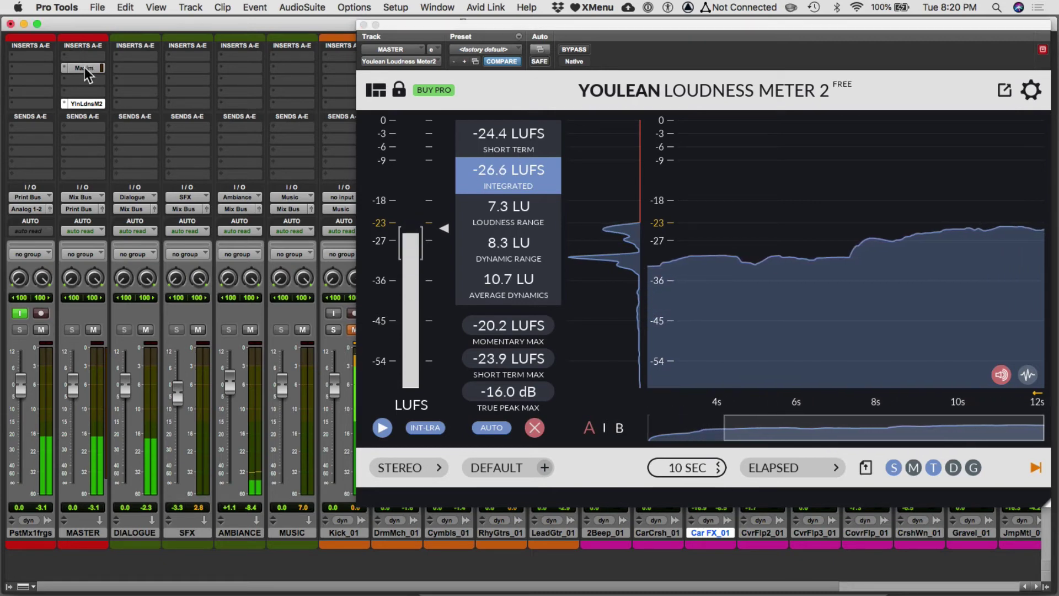
{"action": "left_click_drag", "start_coordinate": [184, 22], "coordinate": [169, 301]}
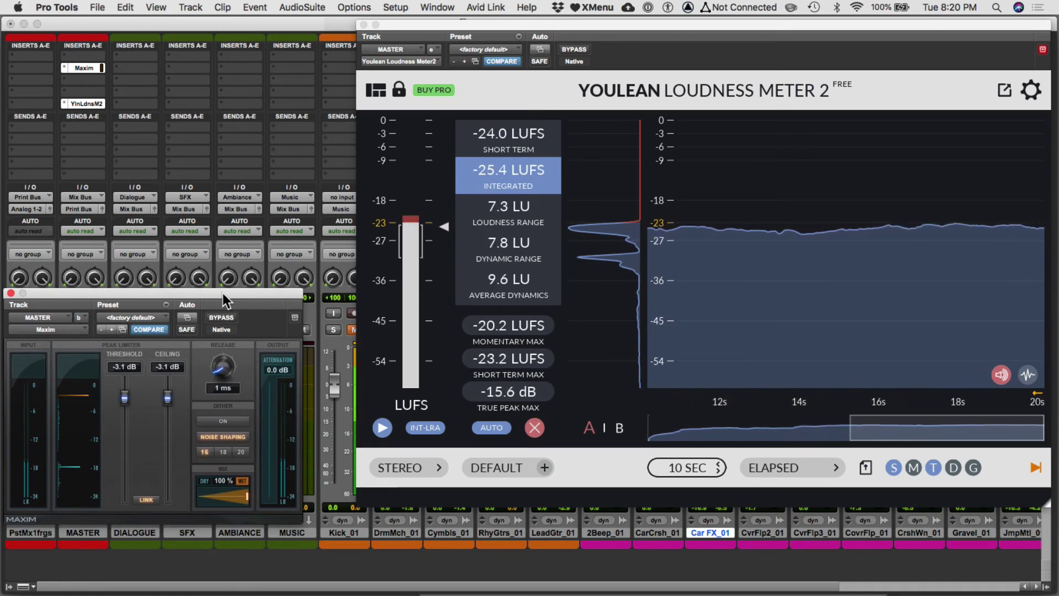
Move the Maxim window clear of the bus faders, raise DIALOGUE to +1.9 dB while monitoring loudness, and hide the plug-in windows.
{"action": "left_click_drag", "start_coordinate": [223, 293], "coordinate": [533, 354]}
{"action": "left_click_drag", "start_coordinate": [131, 391], "coordinate": [131, 376]}
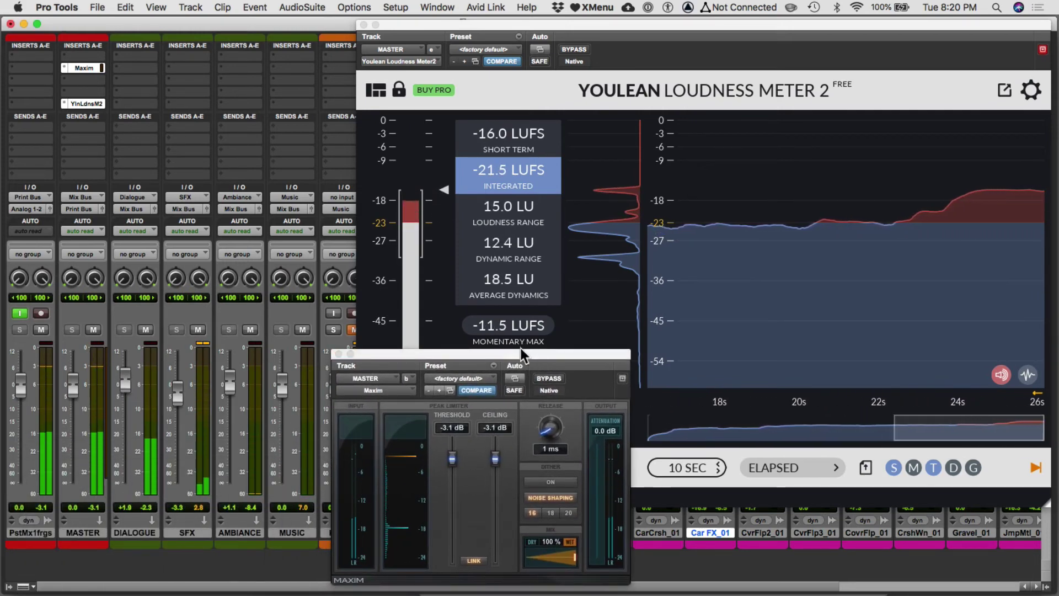
{"action": "left_click_drag", "start_coordinate": [521, 348], "coordinate": [219, 247]}
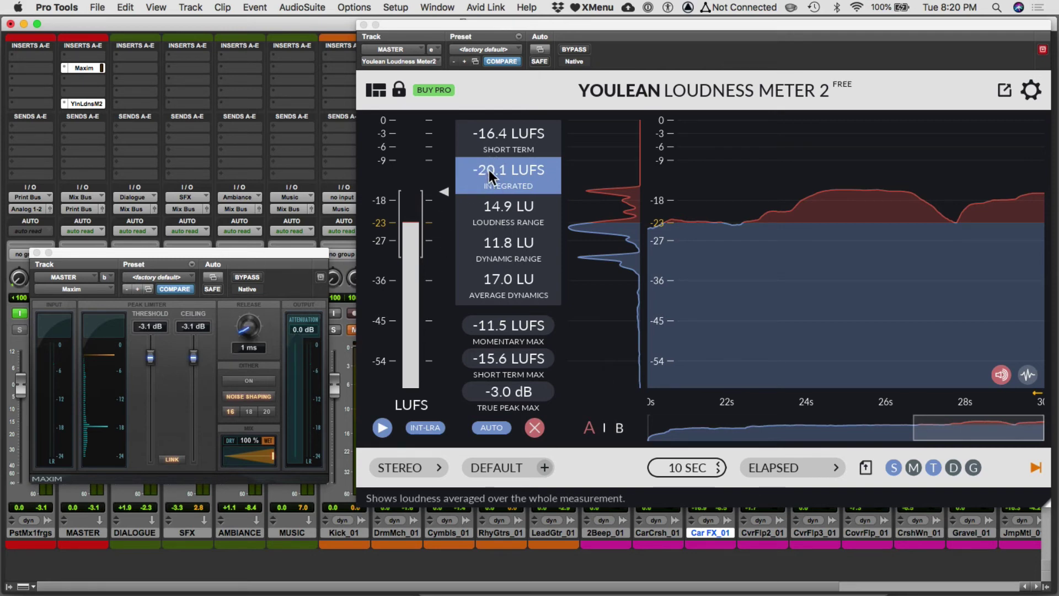
{"action": "key", "text": "super+alt+w"}
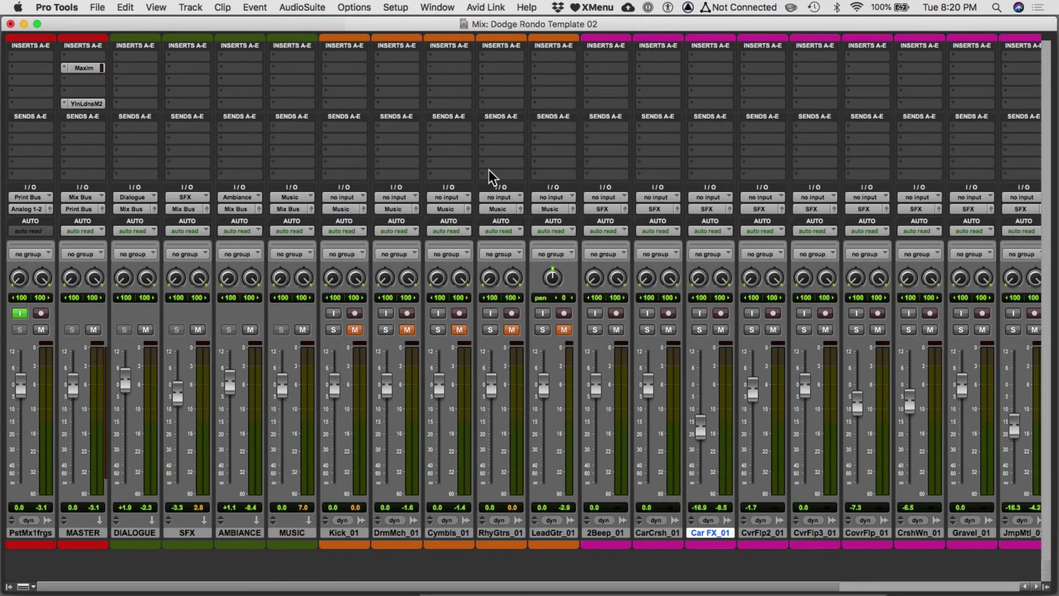
Reopen the MASTER channel's Youlean Loudness Meter, check the integrated loudness and close the meter.
{"action": "left_click", "coordinate": [76, 101]}
{"action": "left_click", "coordinate": [77, 102]}
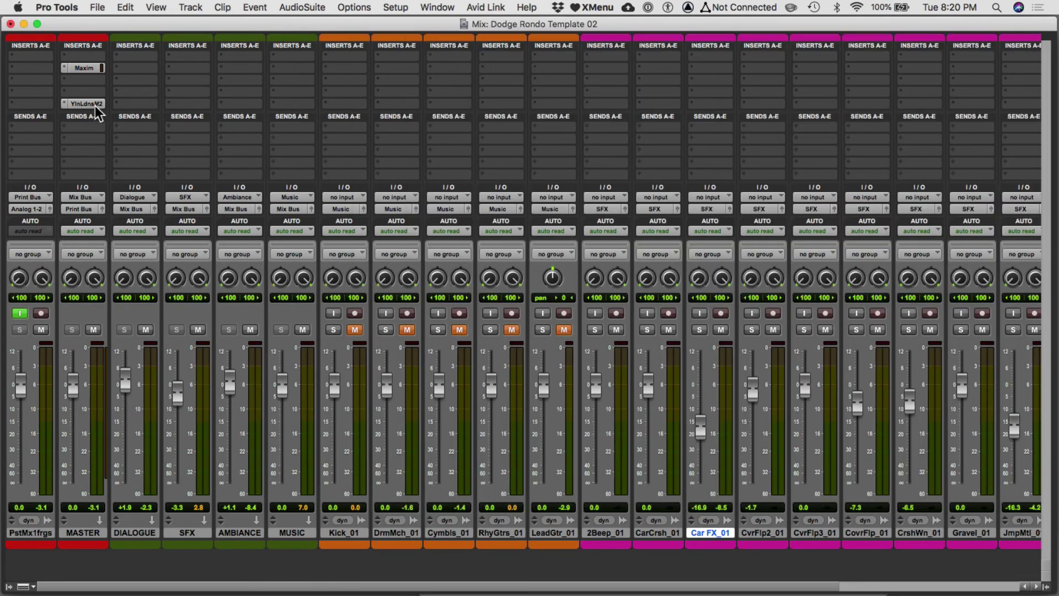
{"action": "left_click", "coordinate": [95, 103]}
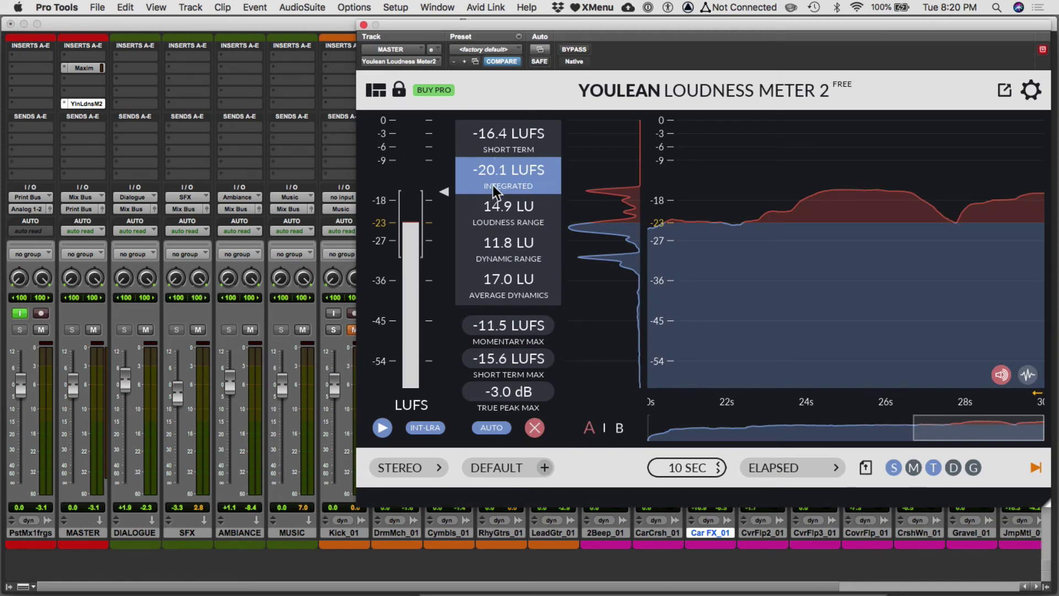
{"action": "left_click", "coordinate": [363, 25]}
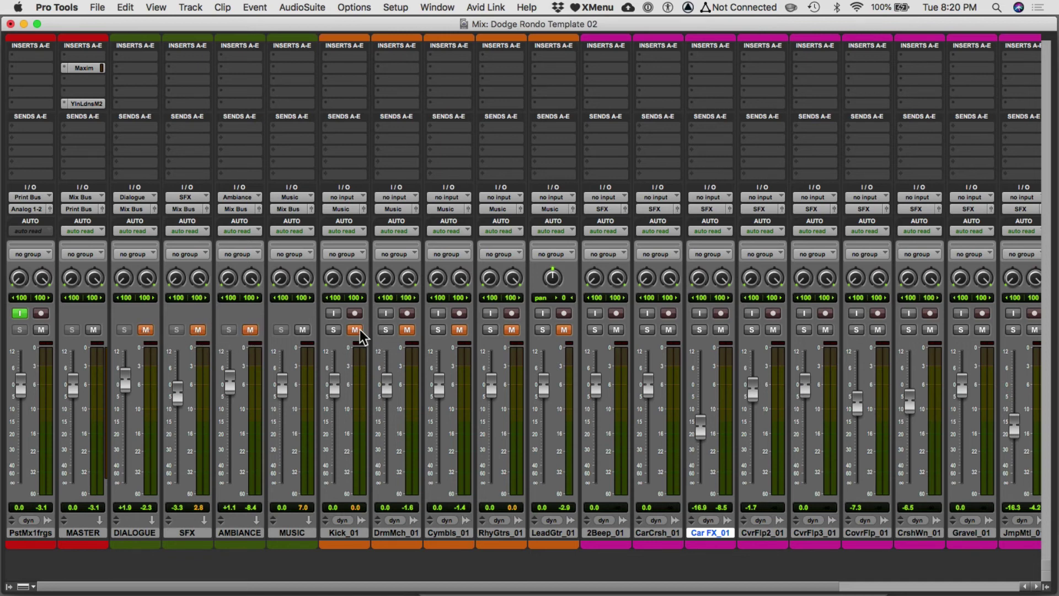
Unmute the music tracks from Kick_01 through LeadGtr_01 and lower the MUSIC bus to -14.7 dB during playback, with the other submix buses muted.
{"action": "left_click", "coordinate": [407, 329]}
{"action": "left_click", "coordinate": [459, 329]}
{"action": "key", "text": "space"}
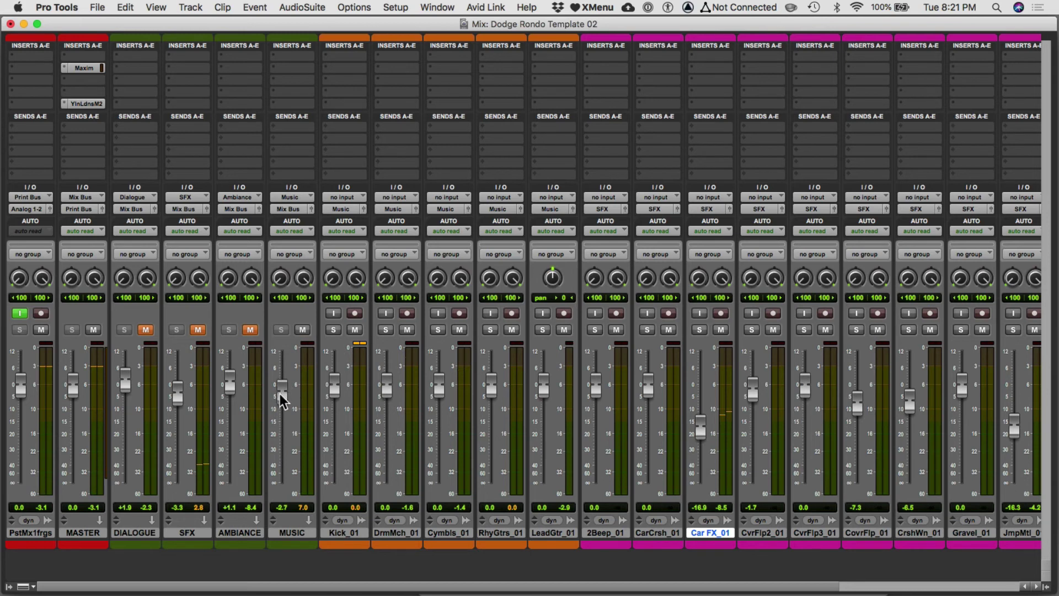
{"action": "left_click_drag", "start_coordinate": [280, 413], "coordinate": [280, 422]}
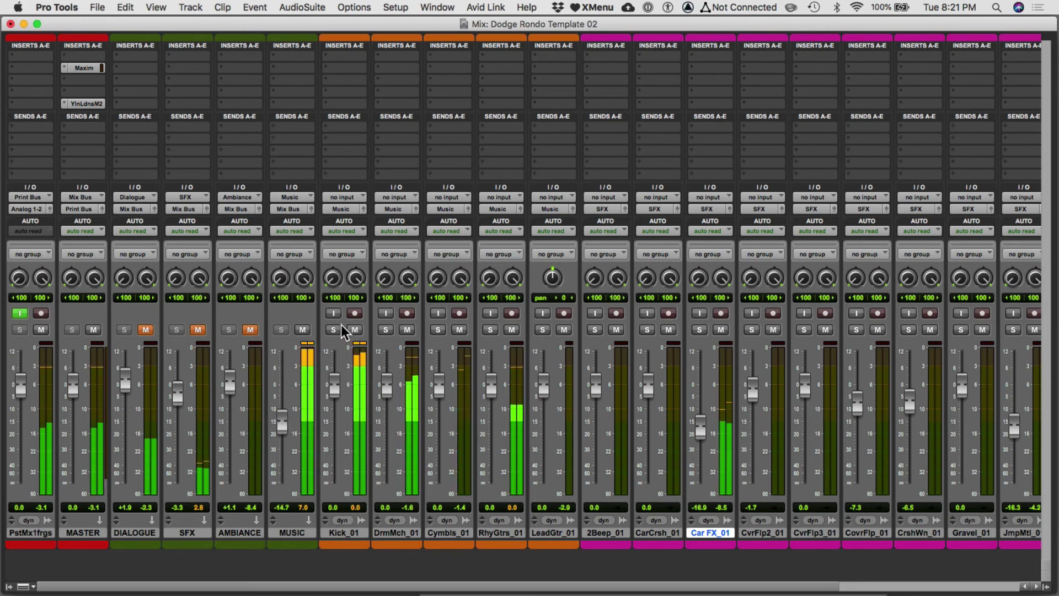
Solo the music tracks one after another, setting DrmMch_01 to -0.9 dB, RhyGtrs_01 to +0.2 dB and LeadGtr_01 to +1.4 dB.
{"action": "left_click", "coordinate": [334, 329]}
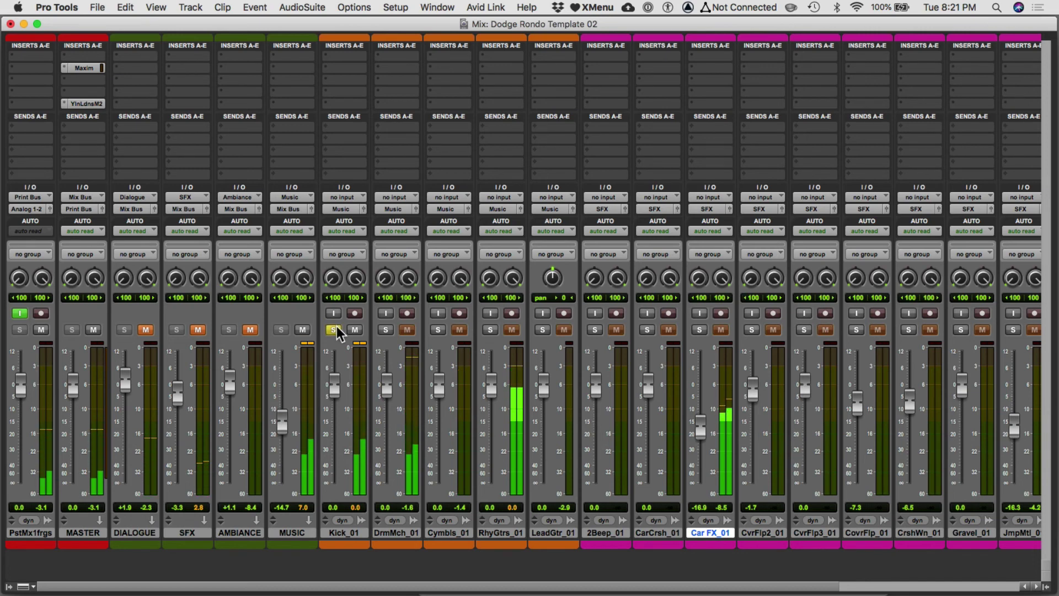
{"action": "left_click", "coordinate": [385, 329]}
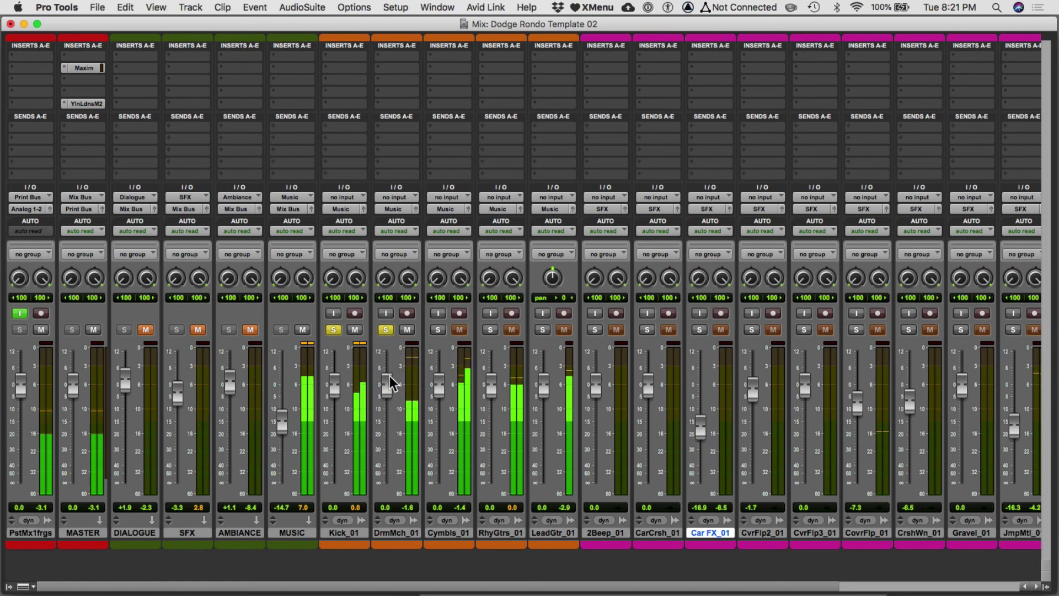
{"action": "left_click_drag", "start_coordinate": [386, 380], "coordinate": [392, 389]}
{"action": "left_click", "coordinate": [441, 329]}
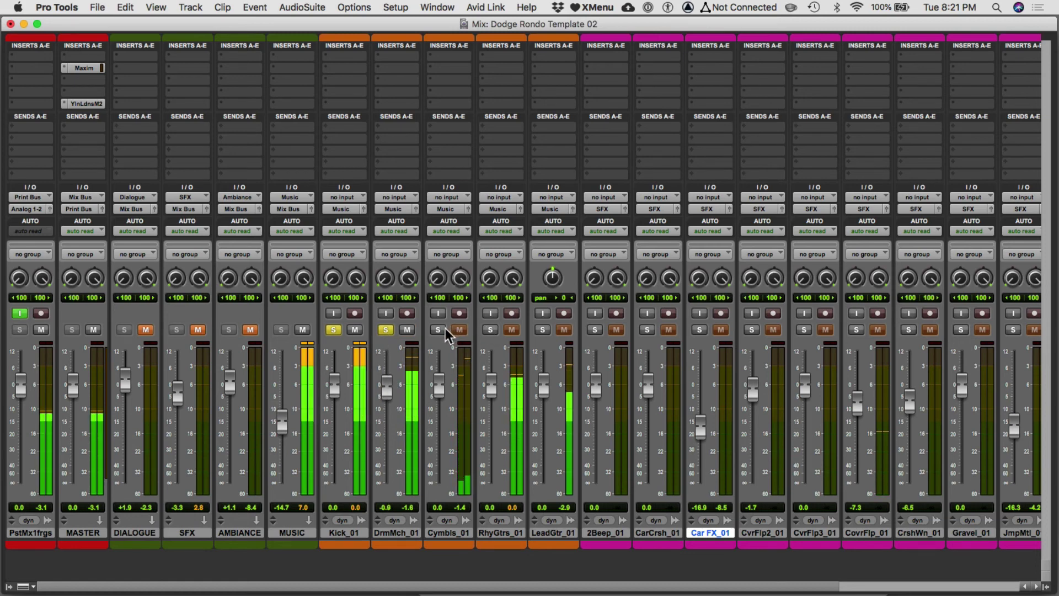
{"action": "left_click", "coordinate": [492, 329]}
{"action": "left_click_drag", "start_coordinate": [492, 388], "coordinate": [538, 372]}
{"action": "left_click", "coordinate": [544, 331]}
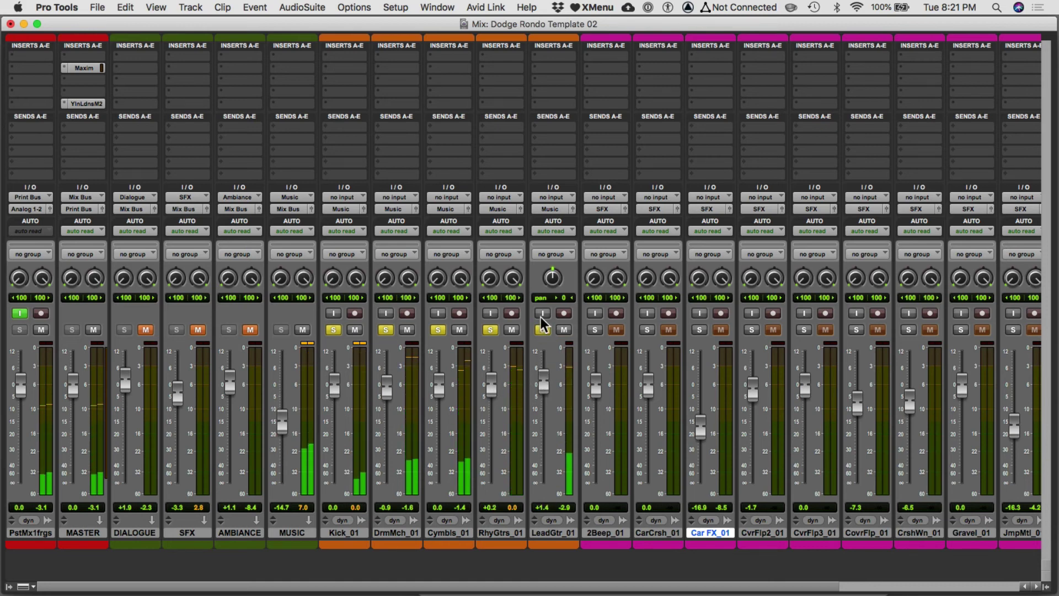
Clear all solos and bus mutes, and set the MUSIC fader to -16.9 dB and DIALOGUE to +4.5 dB.
{"action": "left_click", "coordinate": [542, 330], "text": "alt"}
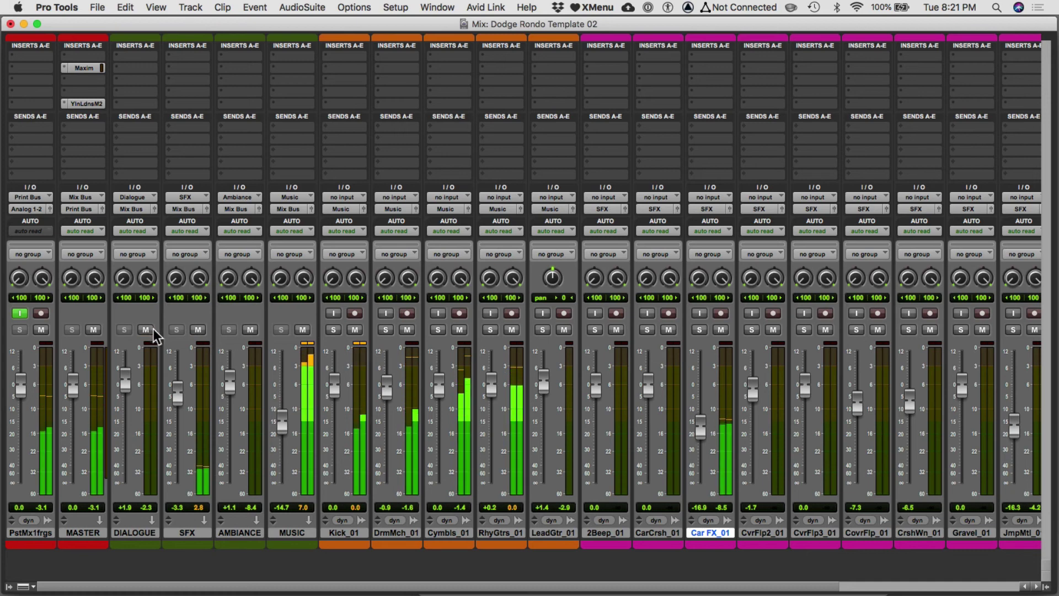
{"action": "left_click_drag", "start_coordinate": [286, 425], "coordinate": [286, 429]}
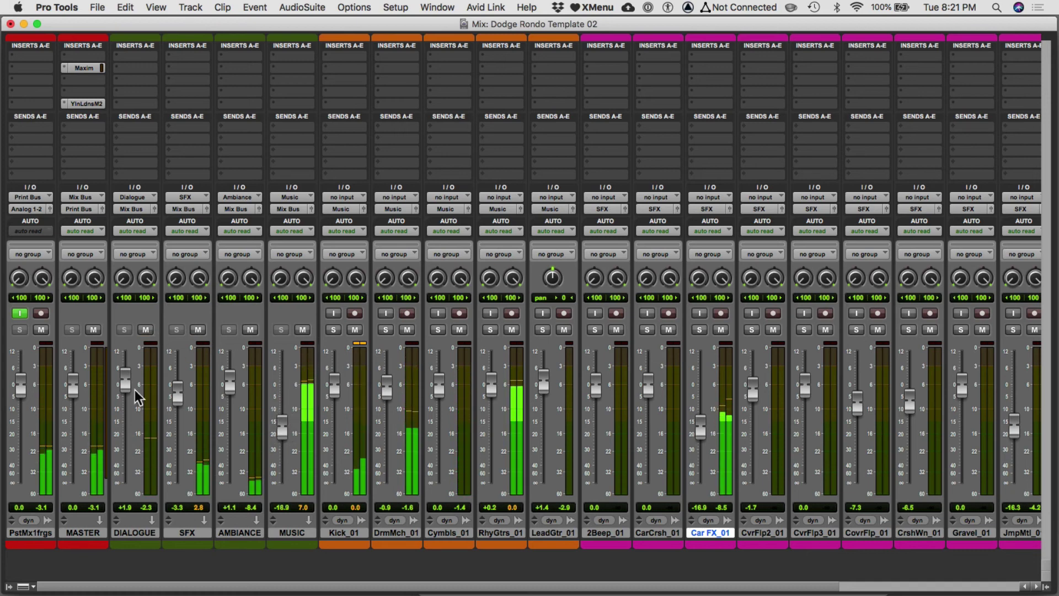
{"action": "left_click_drag", "start_coordinate": [124, 385], "coordinate": [127, 378]}
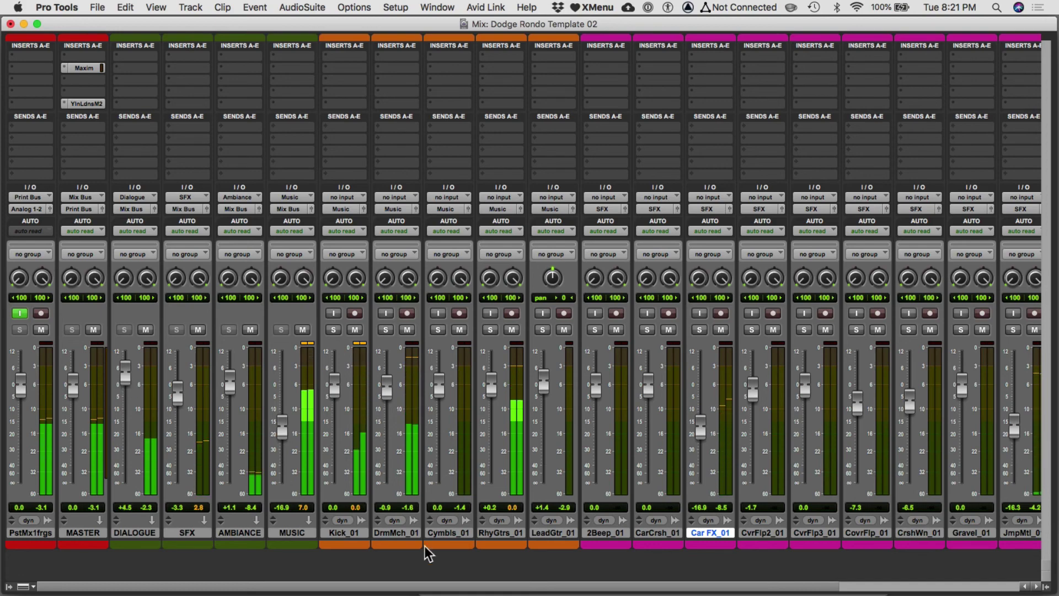
Place the edit cursor just before the Crash-Wind_01 clip at 05:25:28:11 and lower the CrshWn_01 fader to -14.2 dB.
{"action": "scroll", "coordinate": [549, 544], "scroll_direction": "right", "scroll_amount": 3}
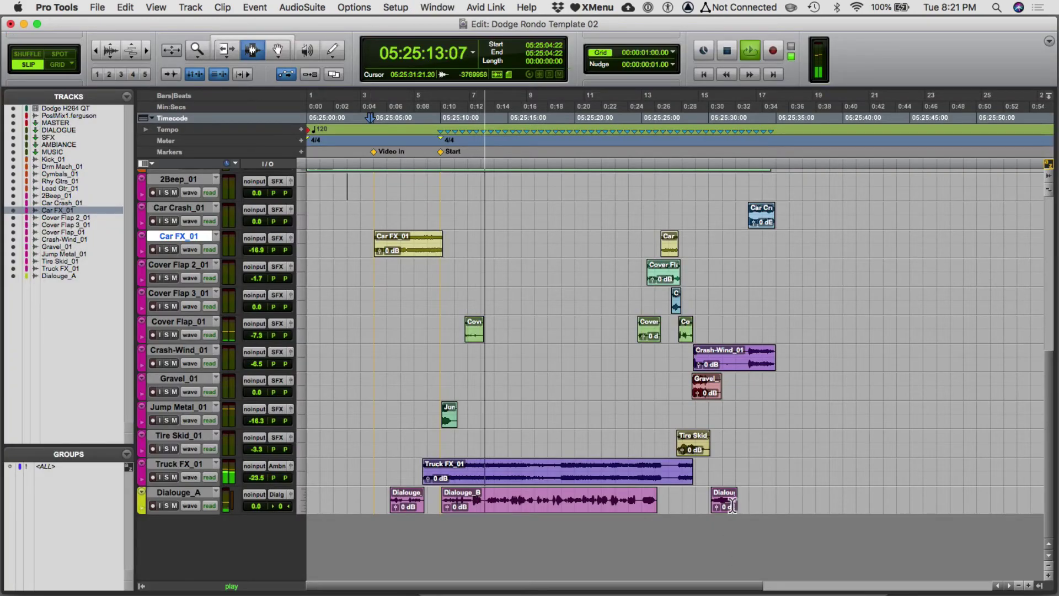
{"action": "left_click", "coordinate": [689, 368]}
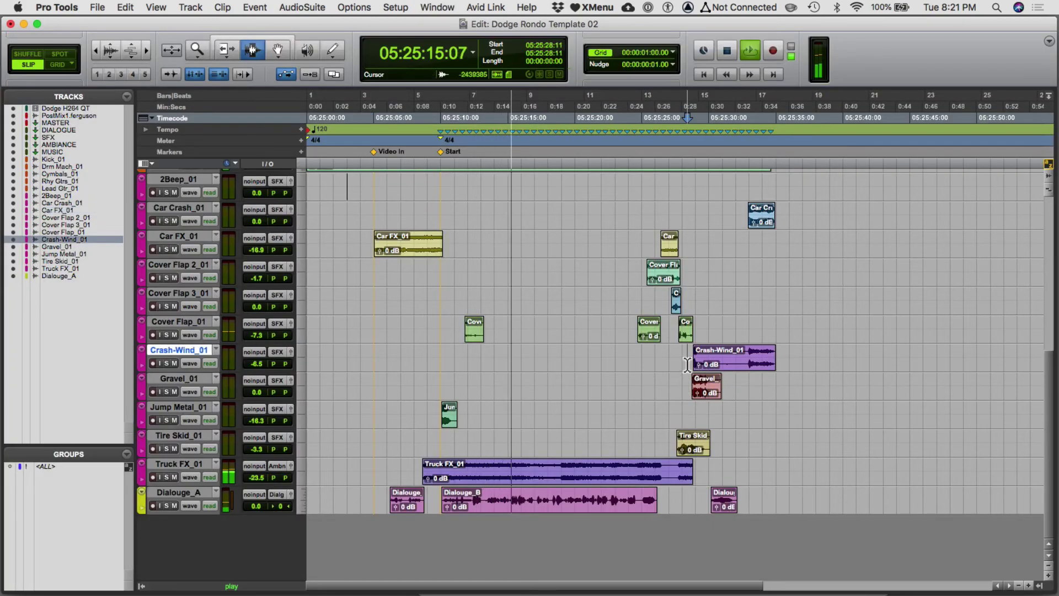
{"action": "key", "text": "super+equal"}
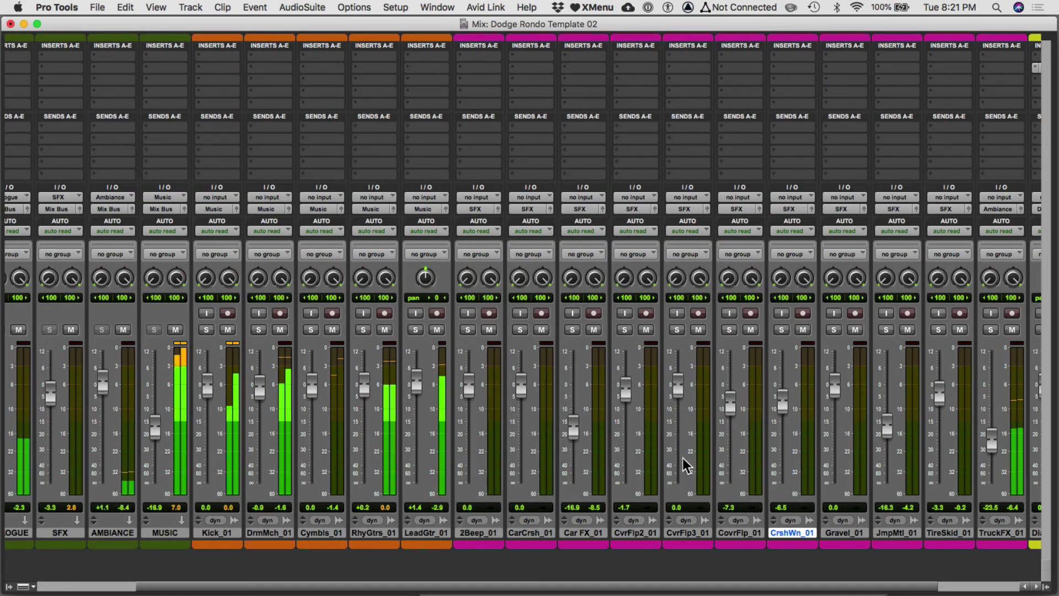
{"action": "left_click_drag", "start_coordinate": [784, 402], "coordinate": [783, 426]}
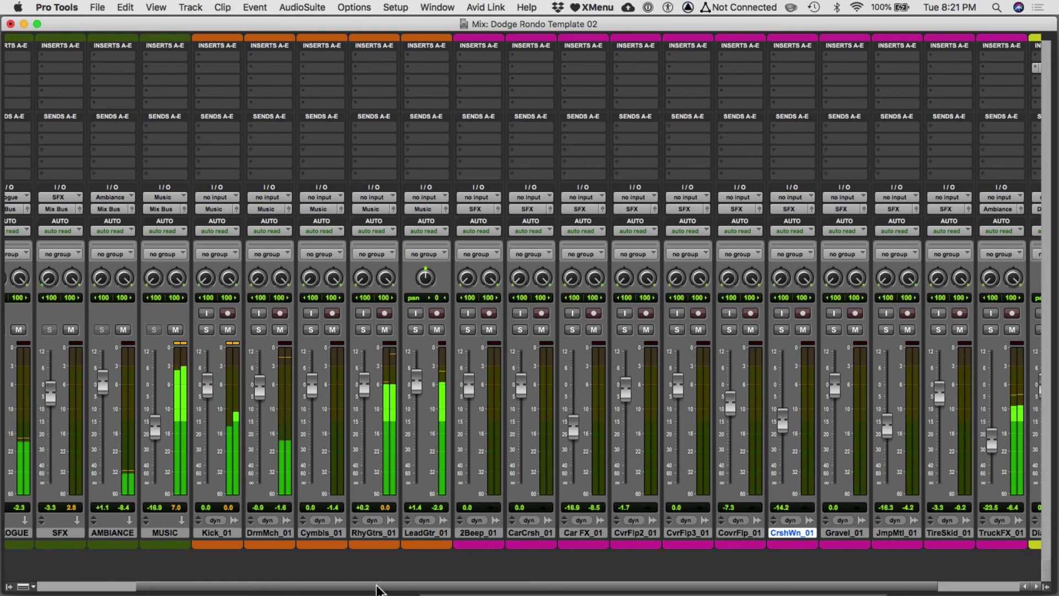
Open the Maxim limiter on the Dialouge_A channel and raise its ceiling to -12.8 dB.
{"action": "left_click_drag", "start_coordinate": [379, 586], "coordinate": [272, 587]}
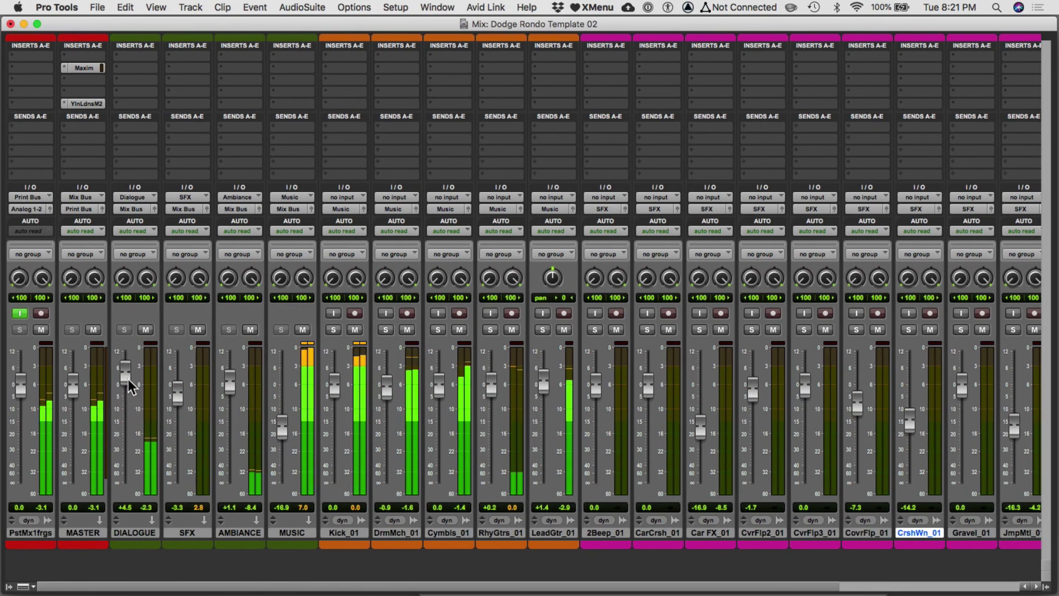
{"action": "scroll", "coordinate": [393, 423], "scroll_direction": "right", "scroll_amount": 5}
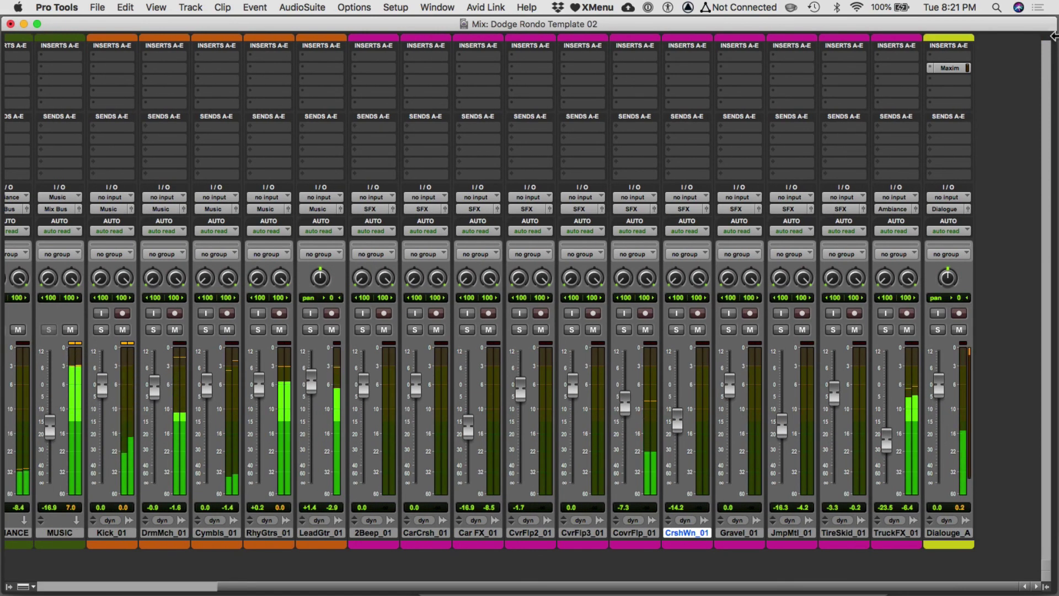
{"action": "left_click", "coordinate": [949, 68]}
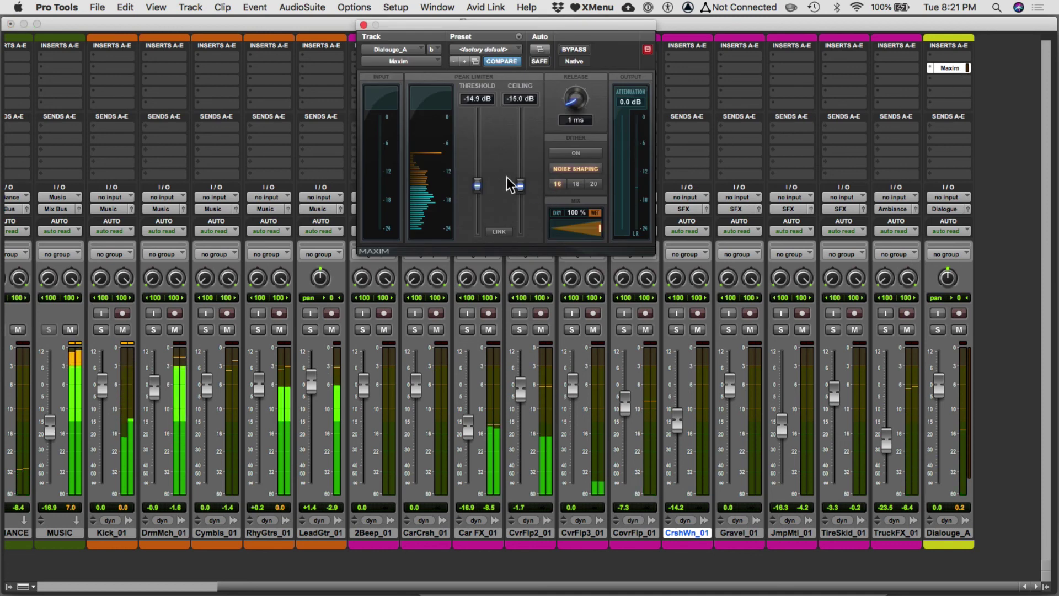
{"action": "left_click_drag", "start_coordinate": [518, 185], "coordinate": [518, 172]}
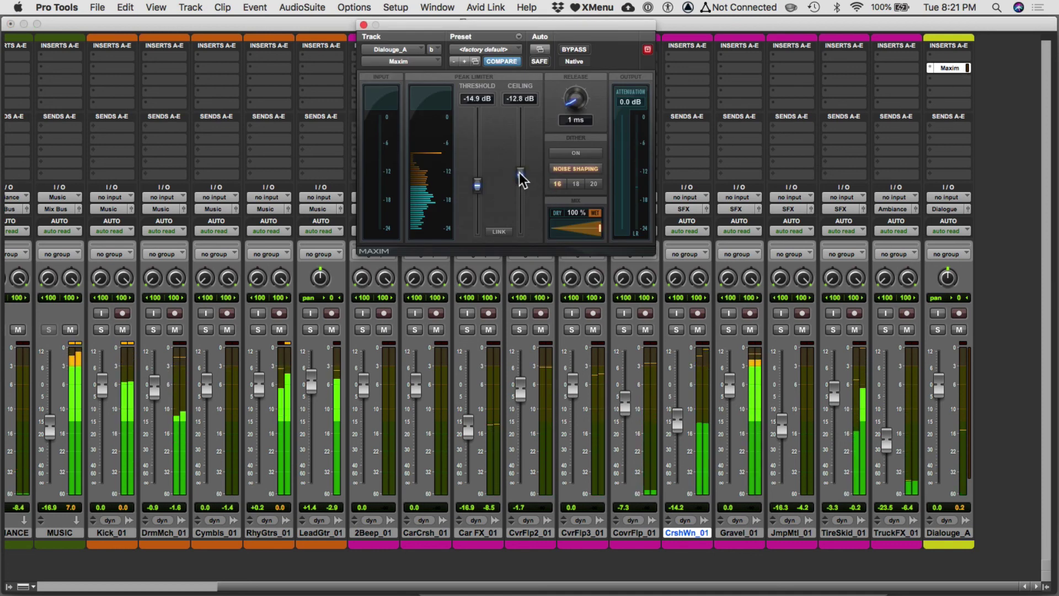
Lower the TireSkid_01 fader to -6.8 dB and CarCrsh_01 to -5.9 dB during playback.
{"action": "left_click_drag", "start_coordinate": [833, 393], "coordinate": [830, 402]}
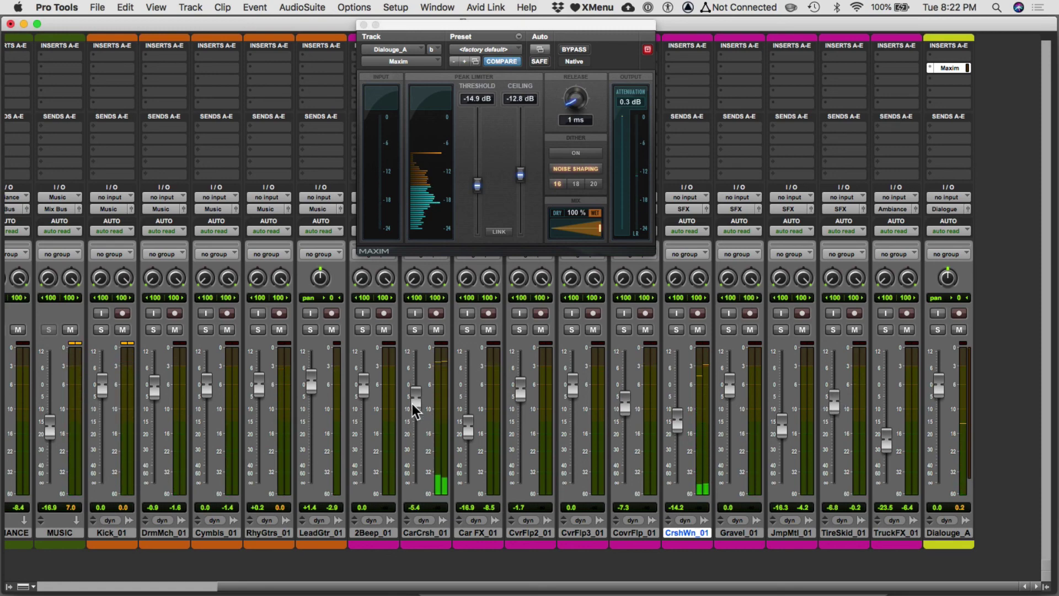
{"action": "left_click_drag", "start_coordinate": [407, 589], "coordinate": [177, 590]}
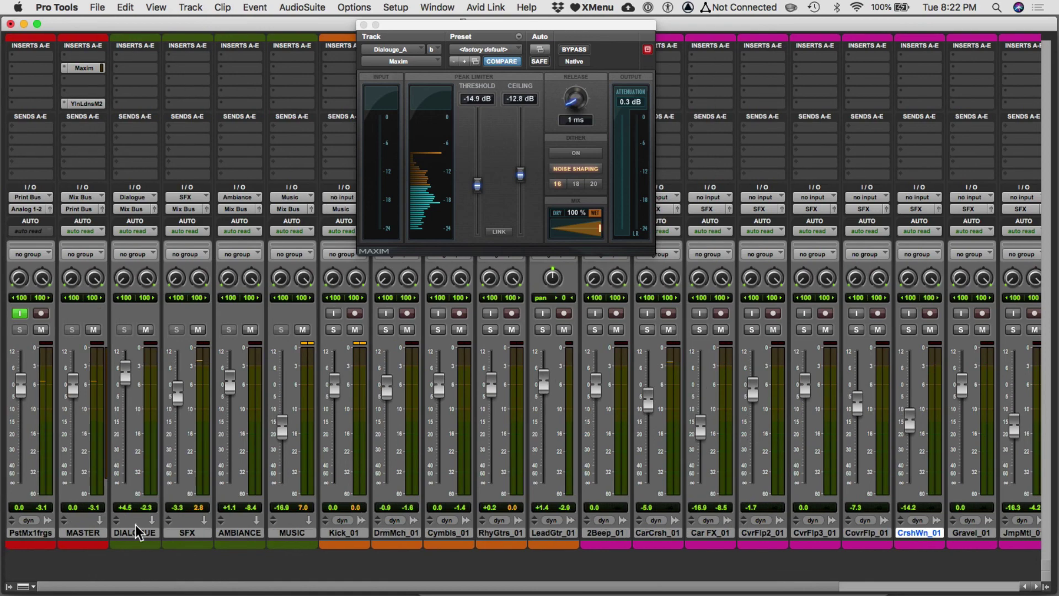
Check the loudness meter on the MASTER track, and lower its Maxim limiter's linked threshold and ceiling to -5.8 dB before starting playback.
{"action": "left_click", "coordinate": [95, 104]}
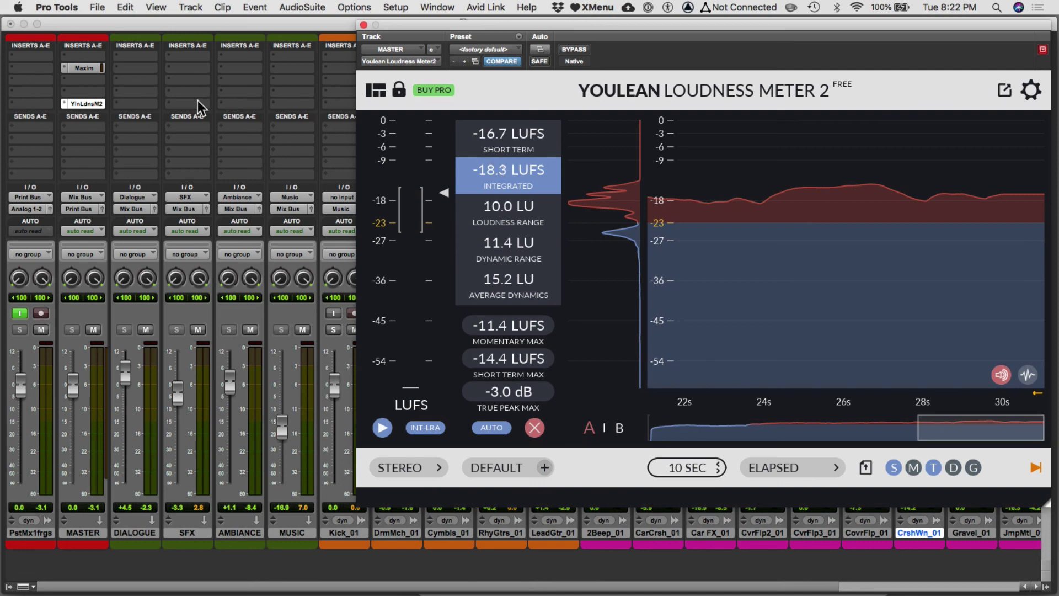
{"action": "left_click", "coordinate": [91, 61]}
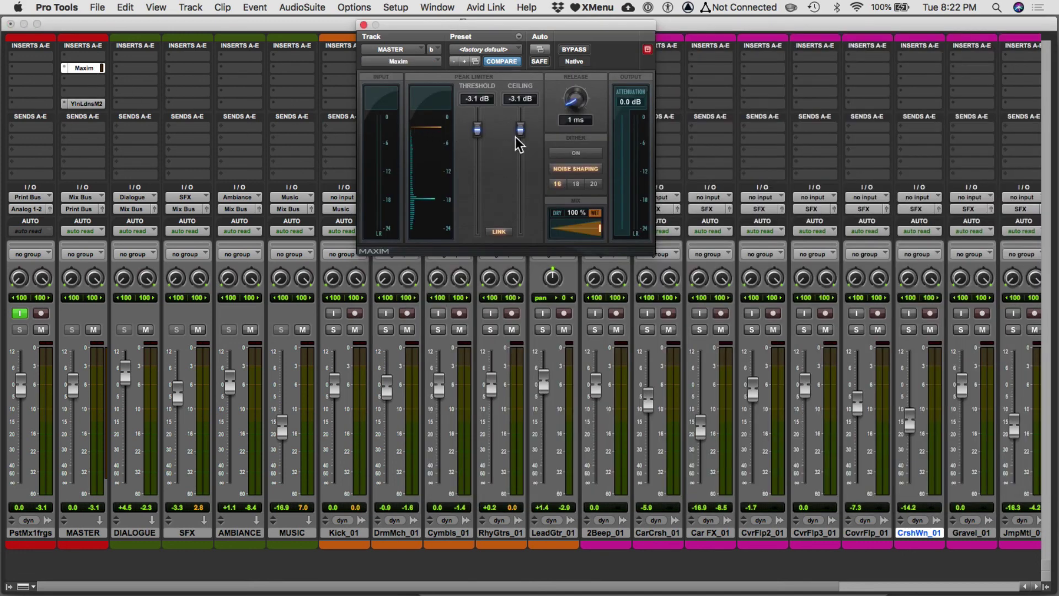
{"action": "left_click_drag", "start_coordinate": [516, 137], "coordinate": [519, 139]}
{"action": "key", "text": "space"}
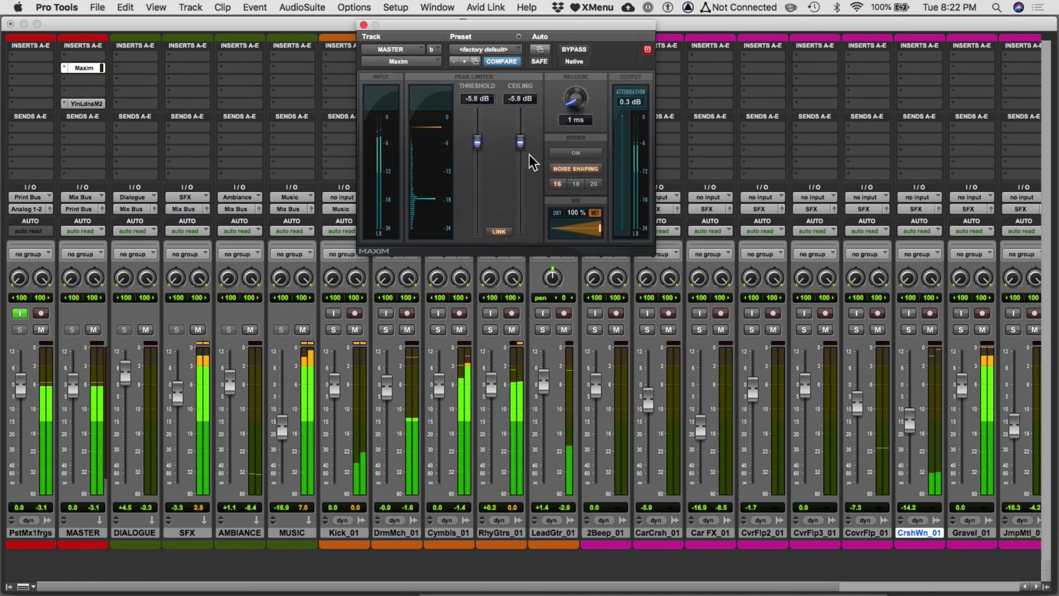
Unlink the MASTER limiter's threshold and ceiling, lower the ceiling to -6.7 dB, and reset the Youlean Loudness Meter's measurement.
{"action": "left_click", "coordinate": [489, 231]}
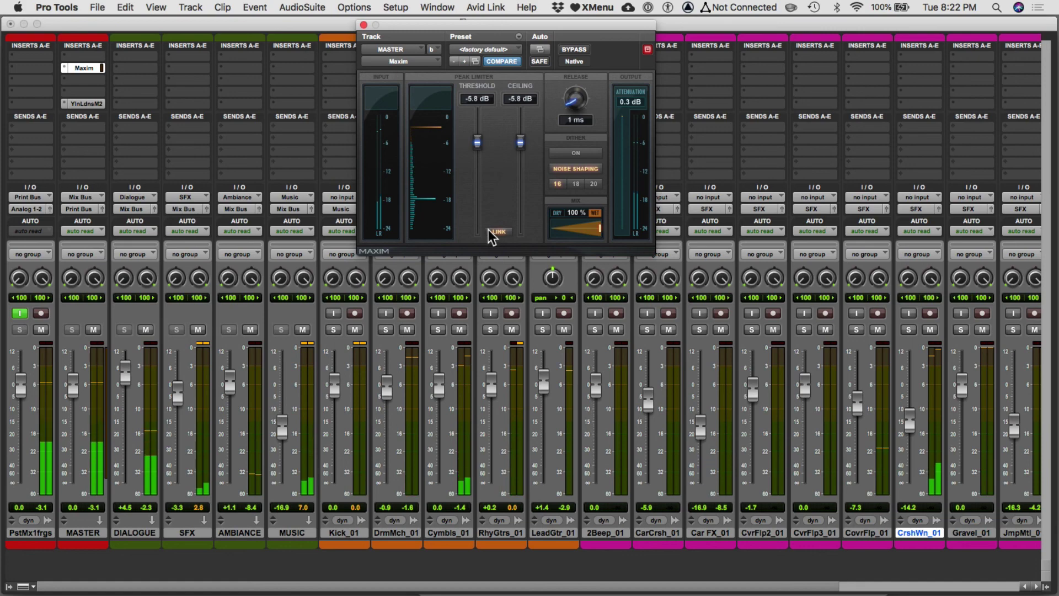
{"action": "left_click_drag", "start_coordinate": [518, 143], "coordinate": [517, 147]}
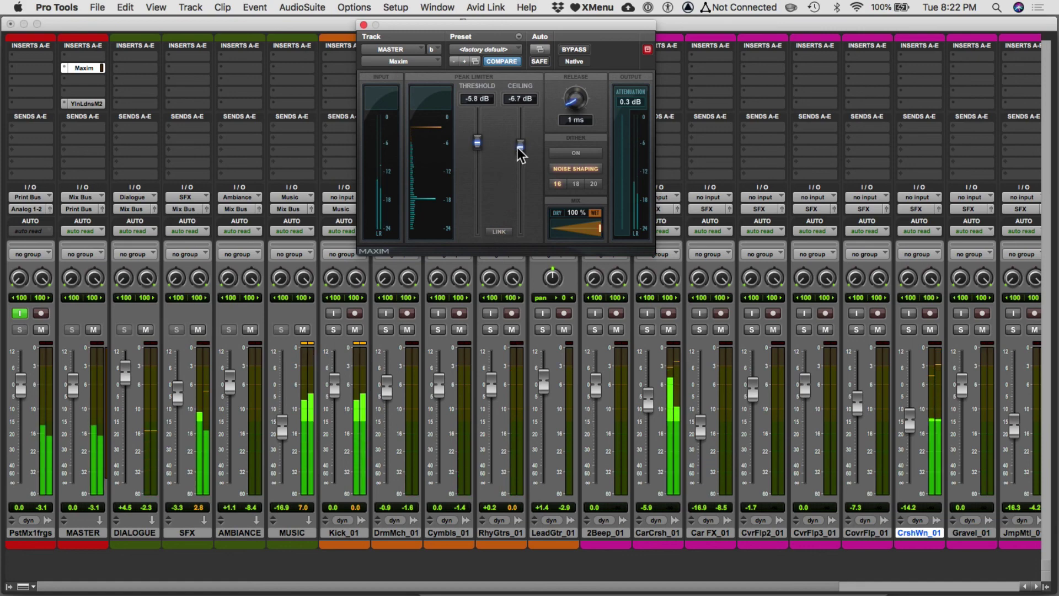
{"action": "left_click", "coordinate": [88, 102]}
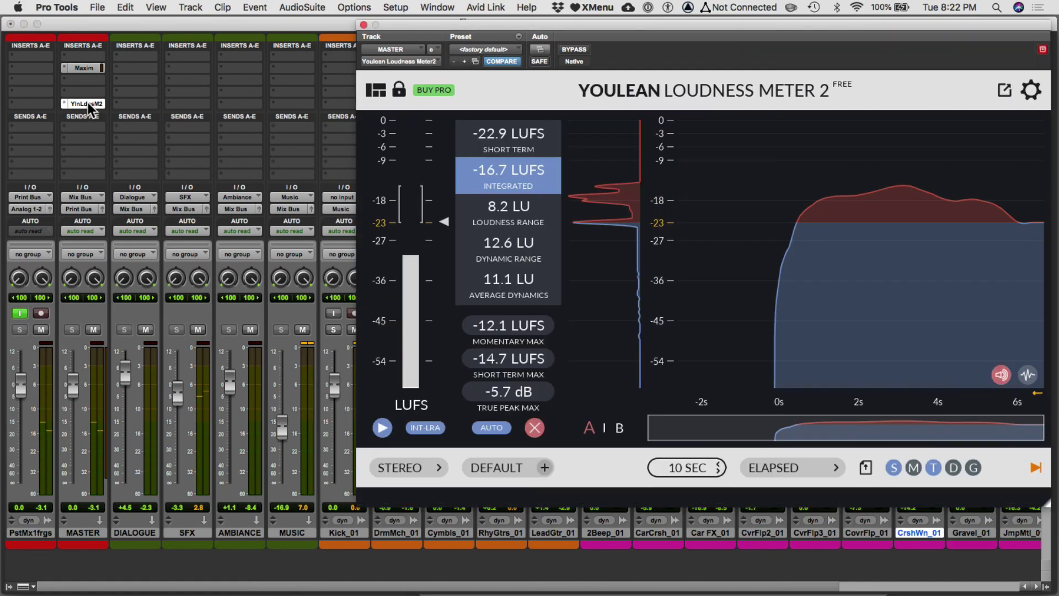
{"action": "left_click", "coordinate": [534, 433]}
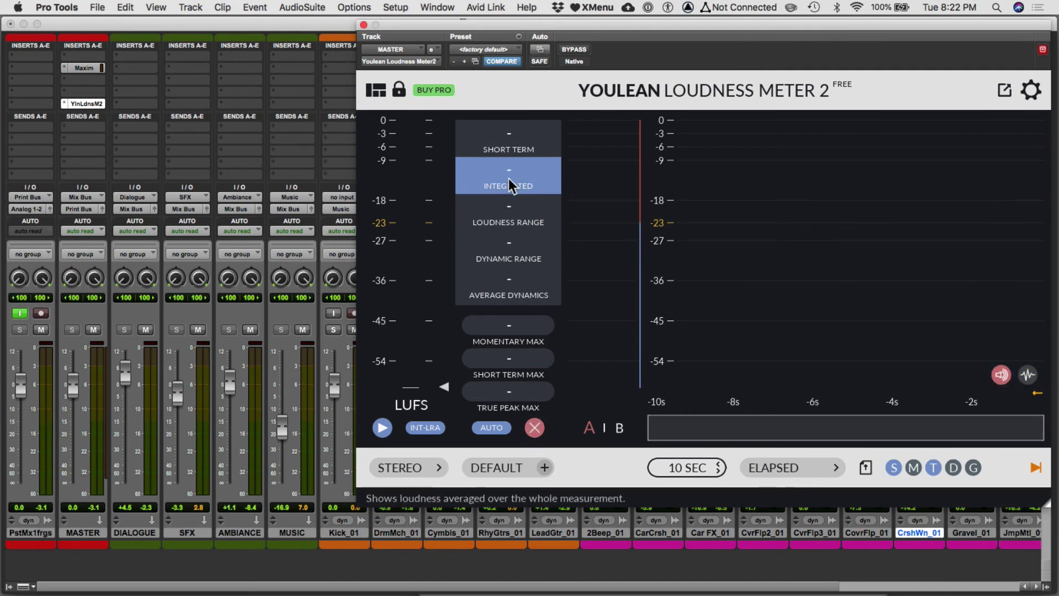